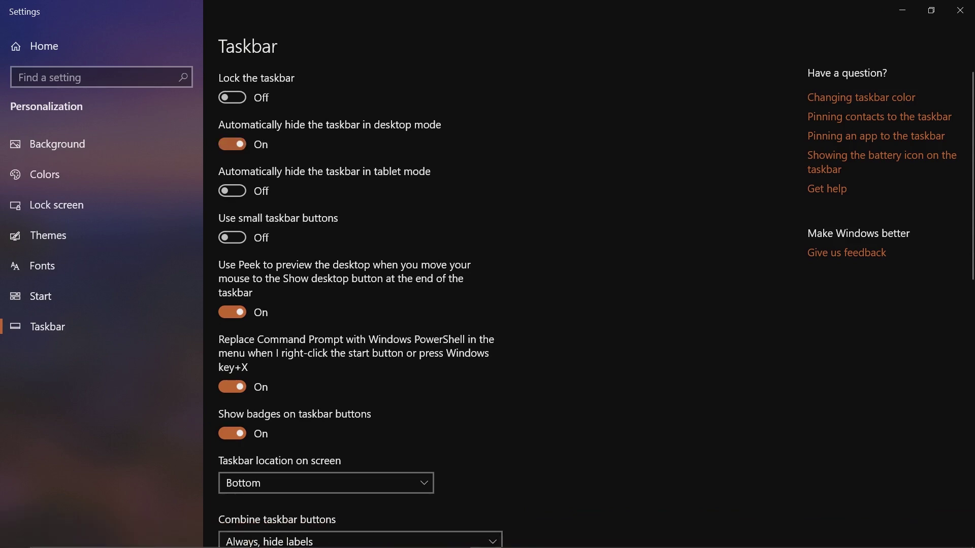
# Close Settings, switch to Chrome and save the "Future beach space" artwork from ArtStation as a JPEG in the PC CUSTOM folder
pyautogui.click(959, 10)
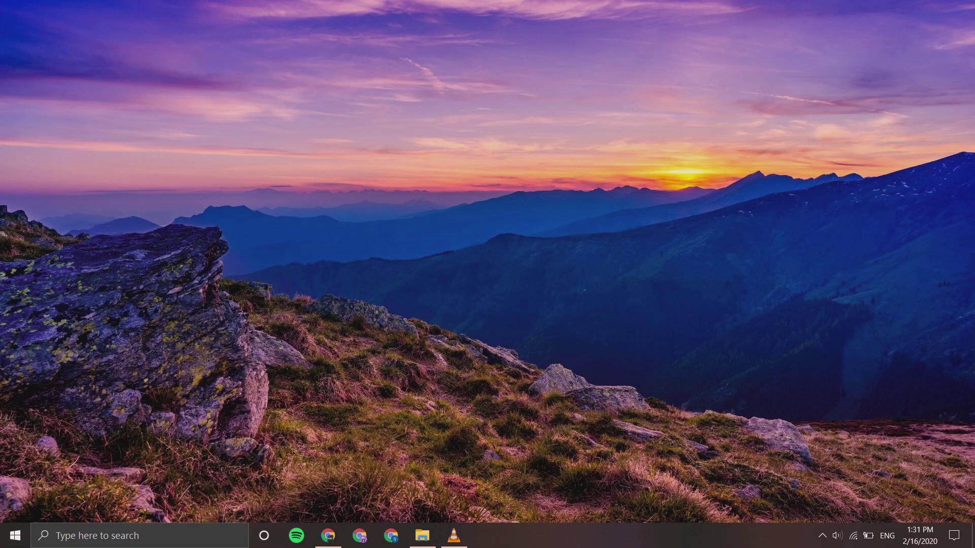
pyautogui.click(328, 535)
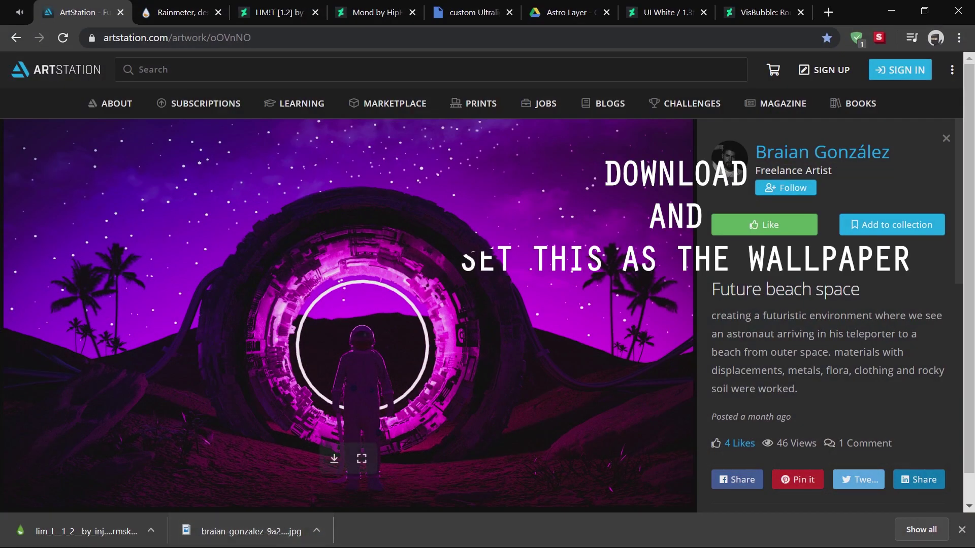
pyautogui.rightClick(302, 255)
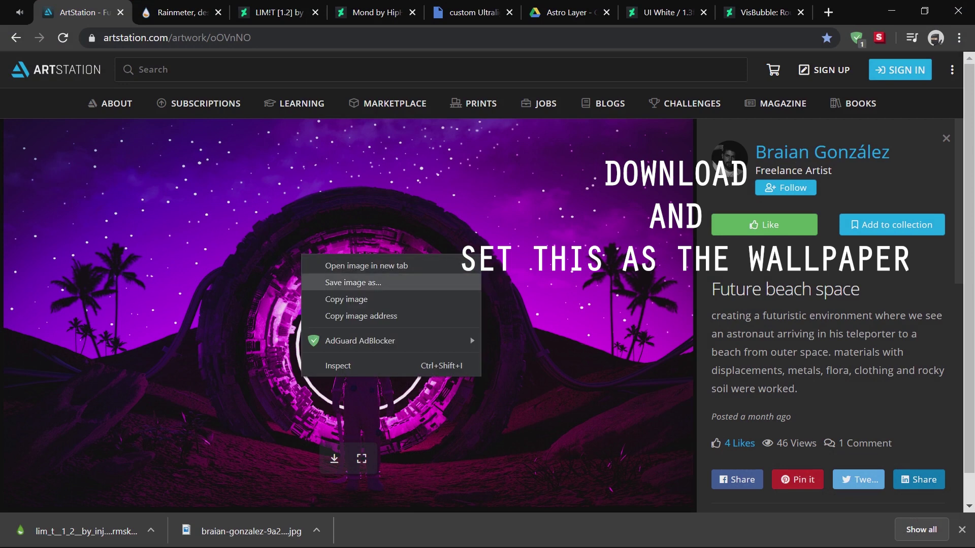
pyautogui.click(353, 282)
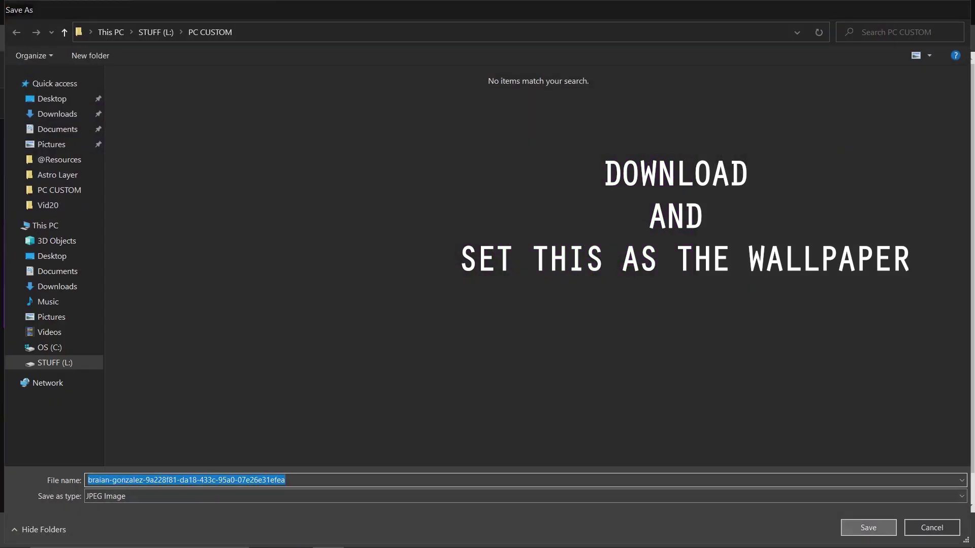
pyautogui.click(869, 527)
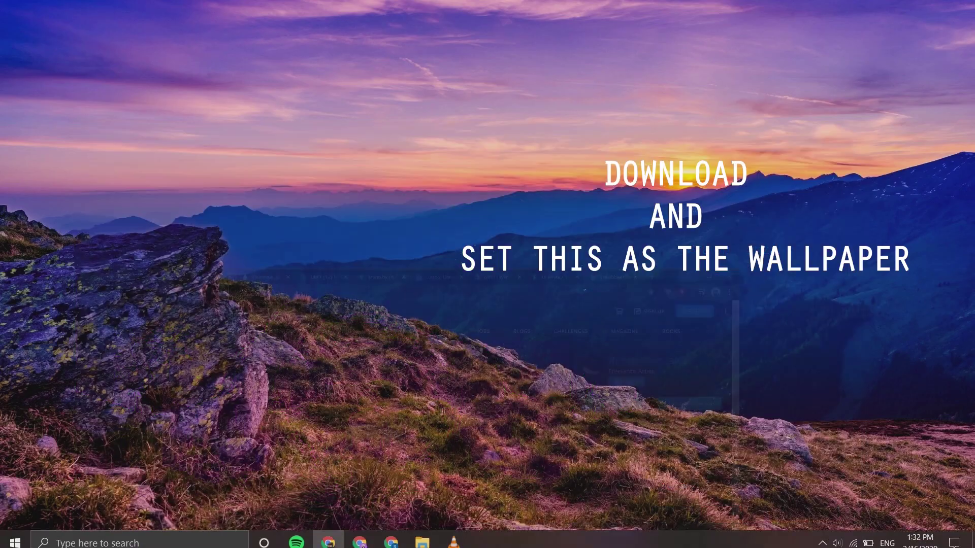
pyautogui.click(891, 11)
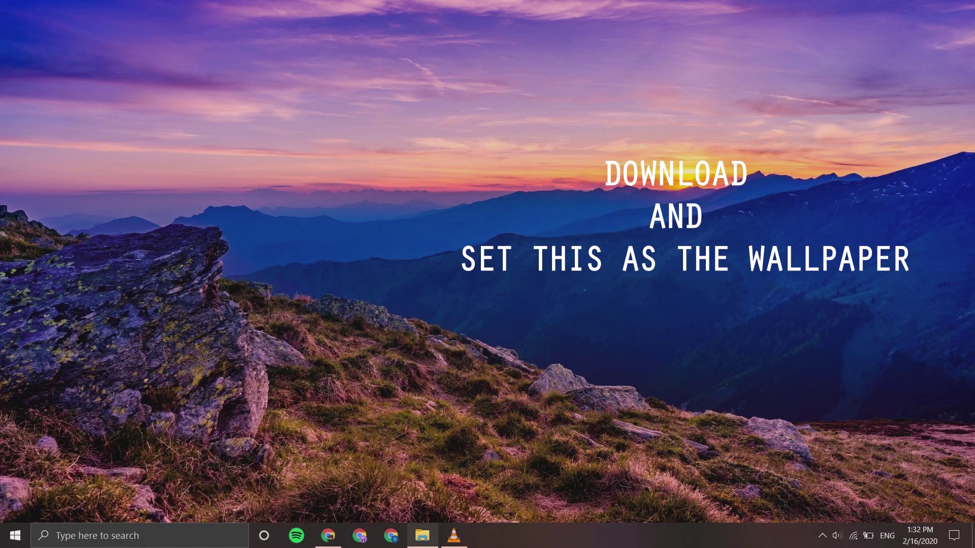
# In File Explorer, set the saved artwork image in the PC CUSTOM folder as the desktop background
pyautogui.click(422, 536)
pyautogui.rightClick(158, 122)
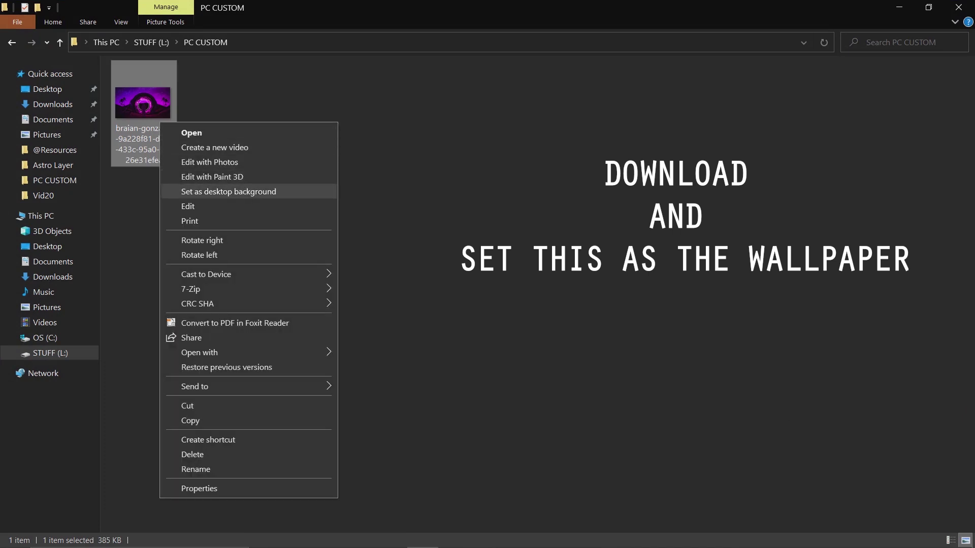
pyautogui.click(228, 192)
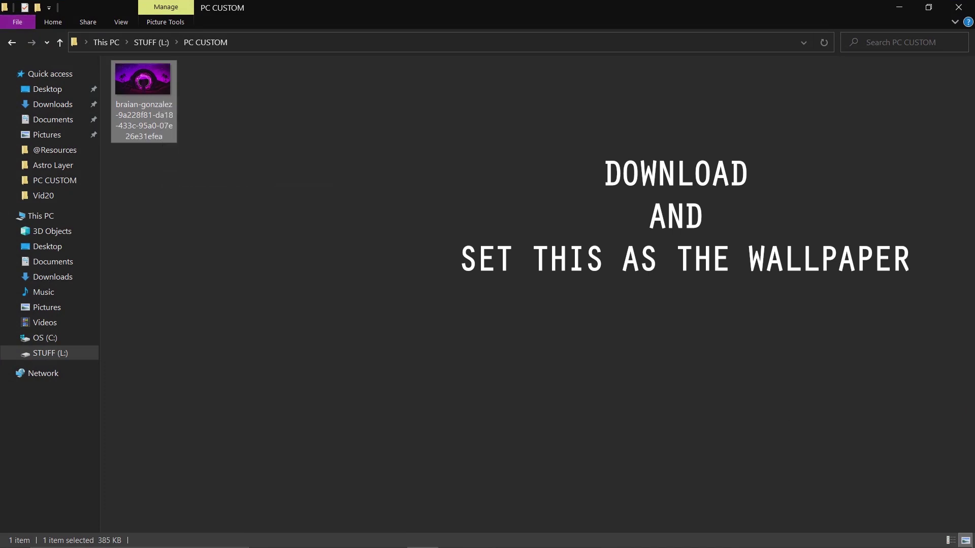
pyautogui.click(898, 7)
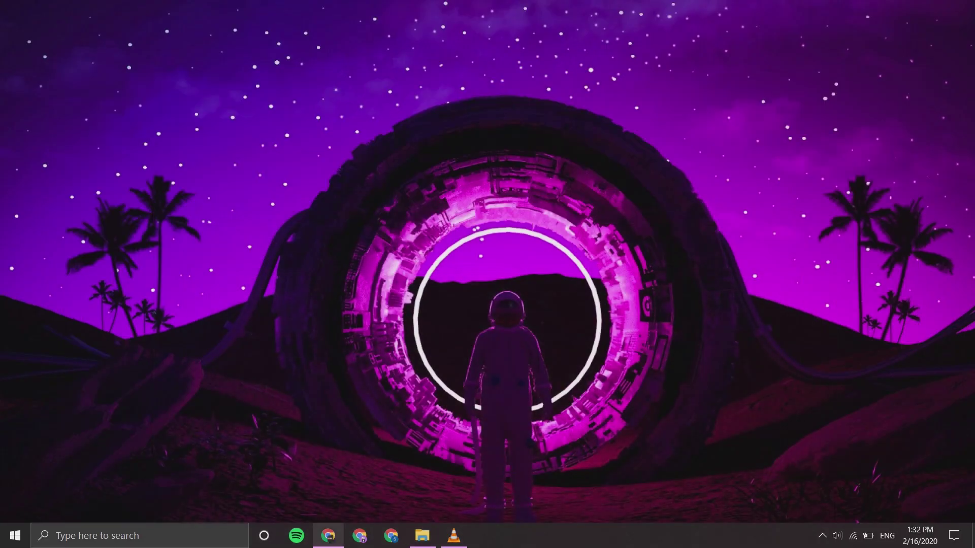
# In Chrome, download the Rainmeter 4.3.1 Final Release installer from rainmeter.net into the PC CUSTOM folder
pyautogui.click(328, 535)
pyautogui.click(178, 12)
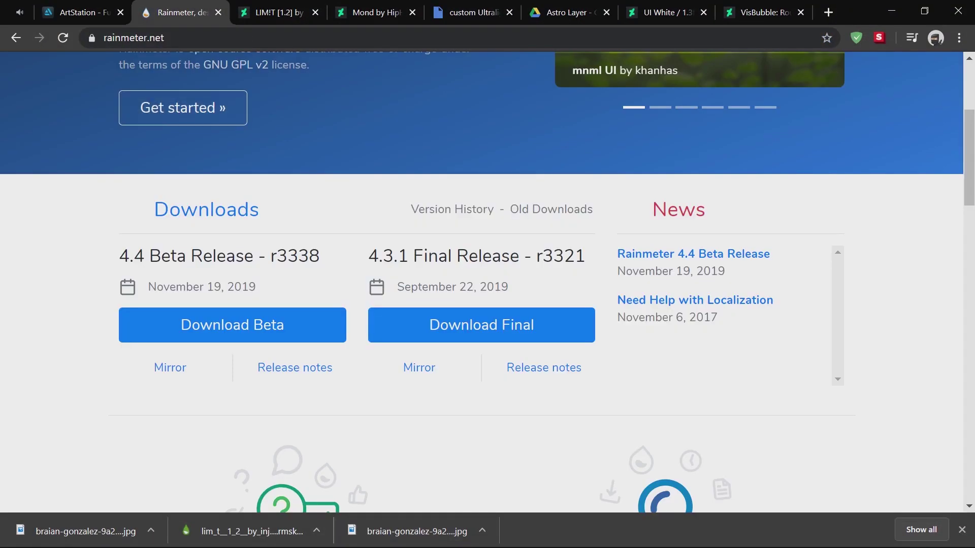
pyautogui.click(481, 324)
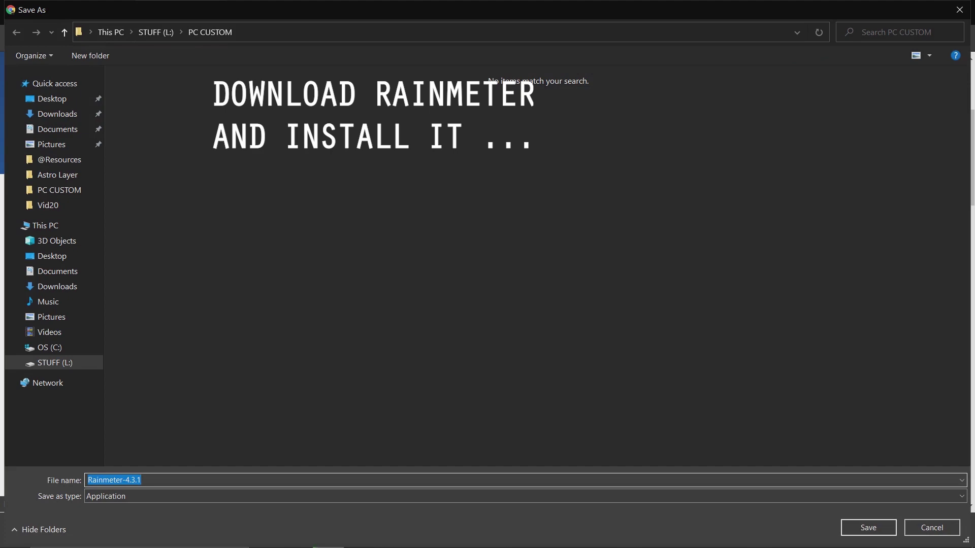
pyautogui.press('Return')
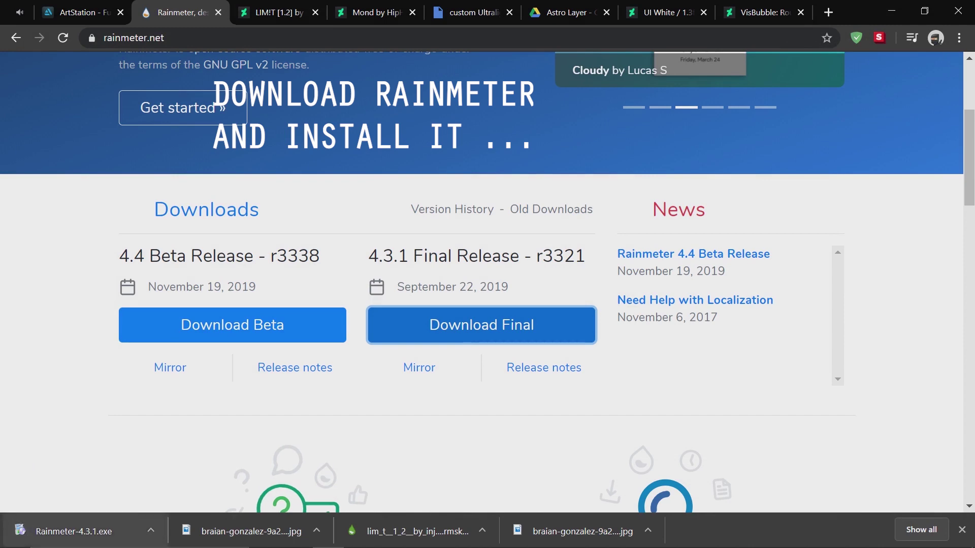
# Run the Rainmeter-4.3.1 installer with the standard 64-bit installation in C:\Program Files\Rainmeter and launch on startup enabled
pyautogui.click(81, 530)
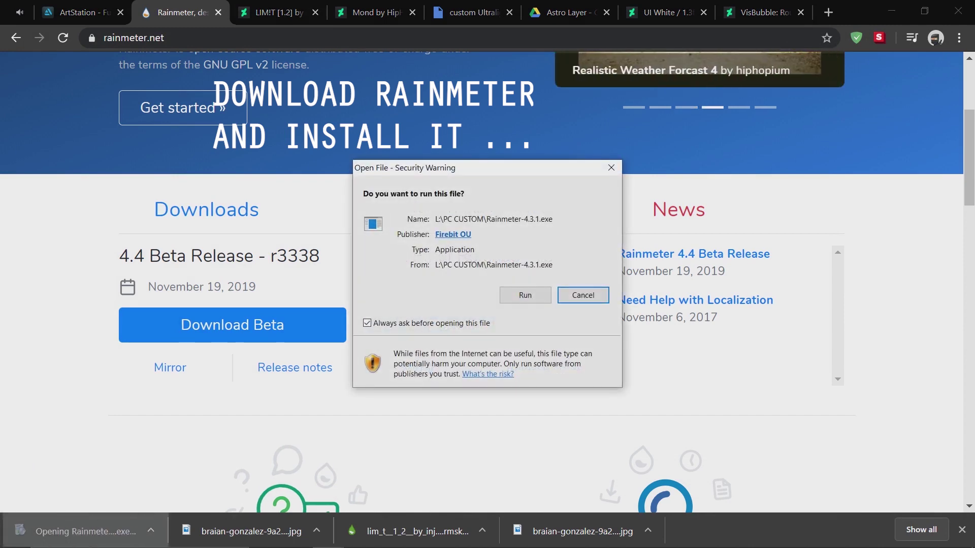
pyautogui.hotkey('alt', 'r')
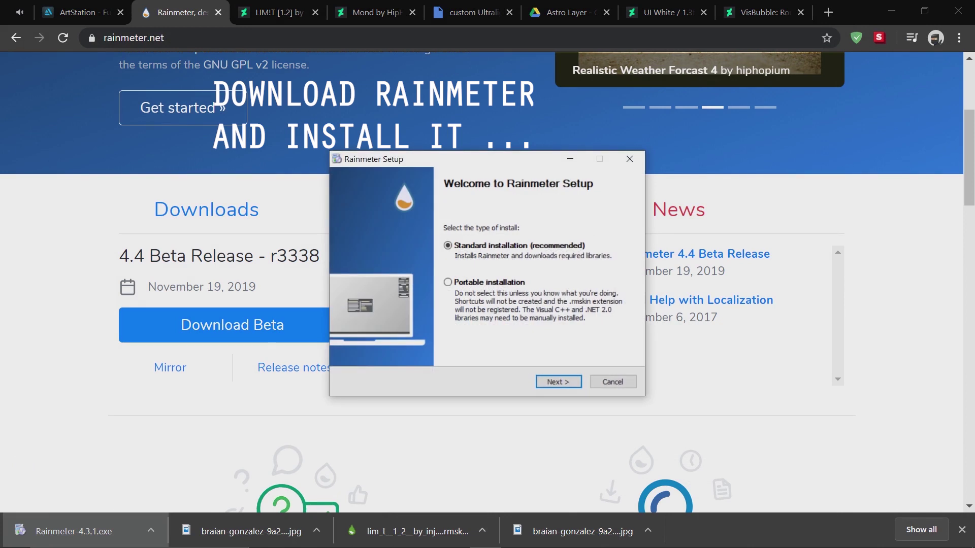
pyautogui.press('Return')
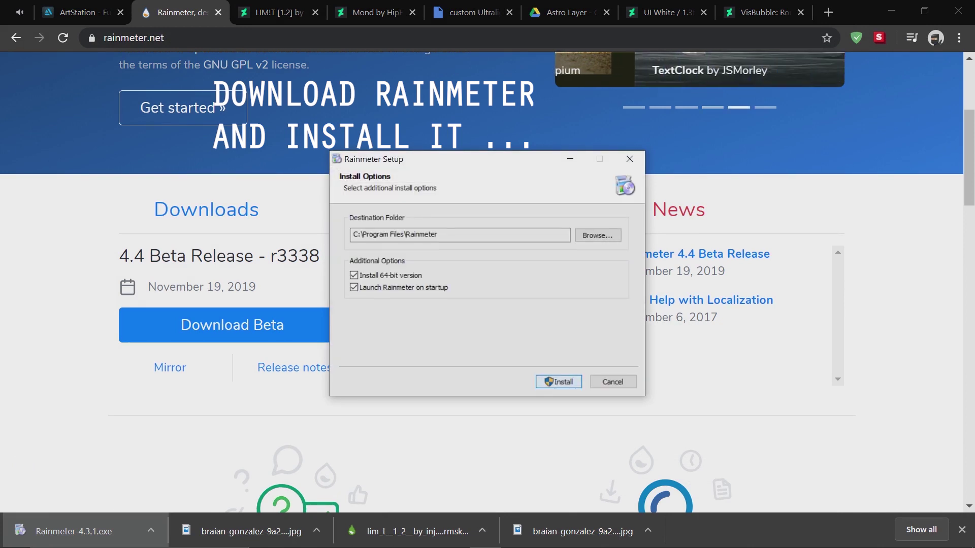
pyautogui.press('Return')
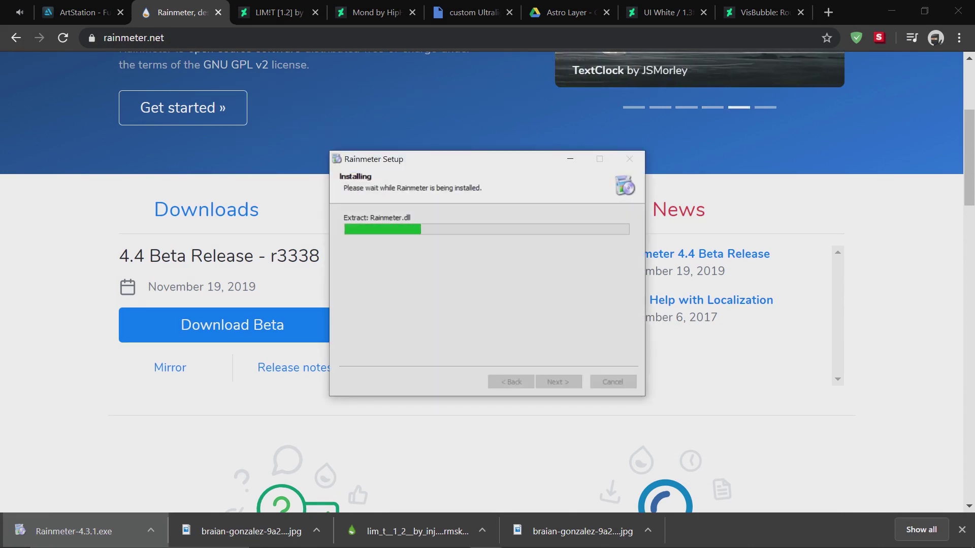
pyautogui.press('Return')
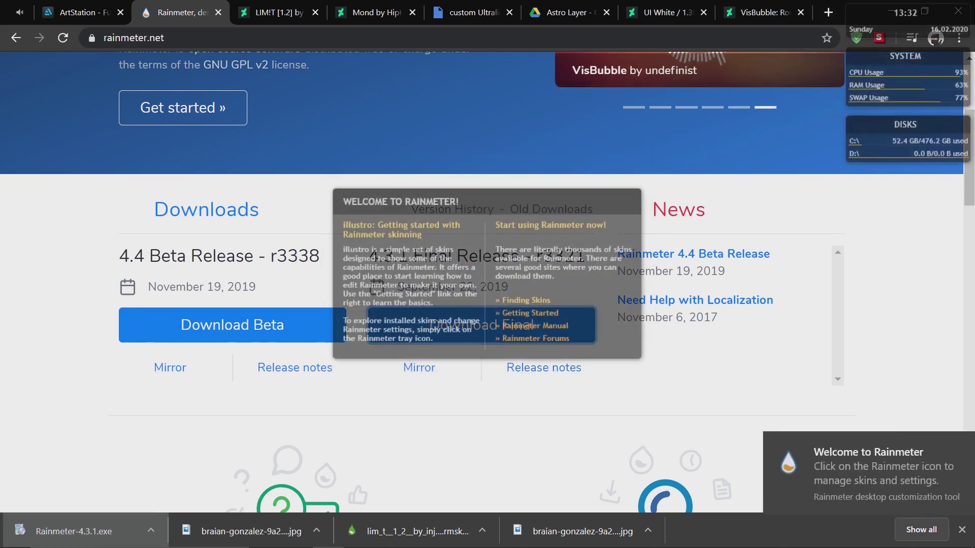
# Unload the default illustro Welcome, Clock, System and Disks skins and clear the Rainmeter welcome notification
pyautogui.rightClick(604, 196)
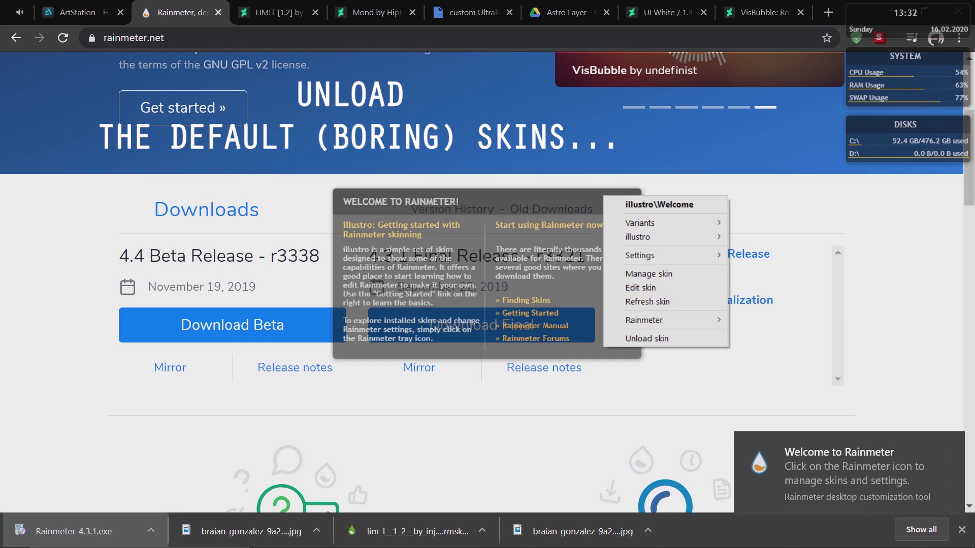
pyautogui.click(647, 338)
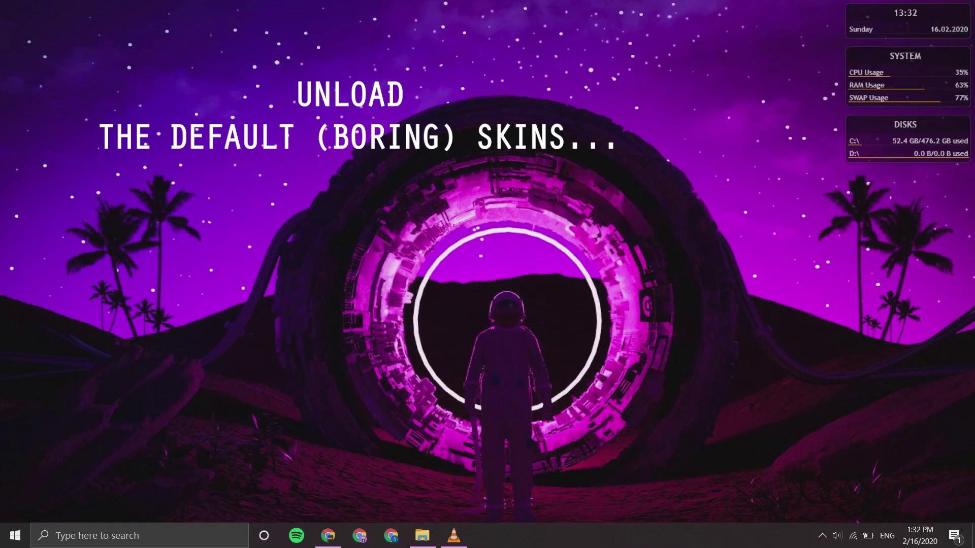
pyautogui.rightClick(863, 23)
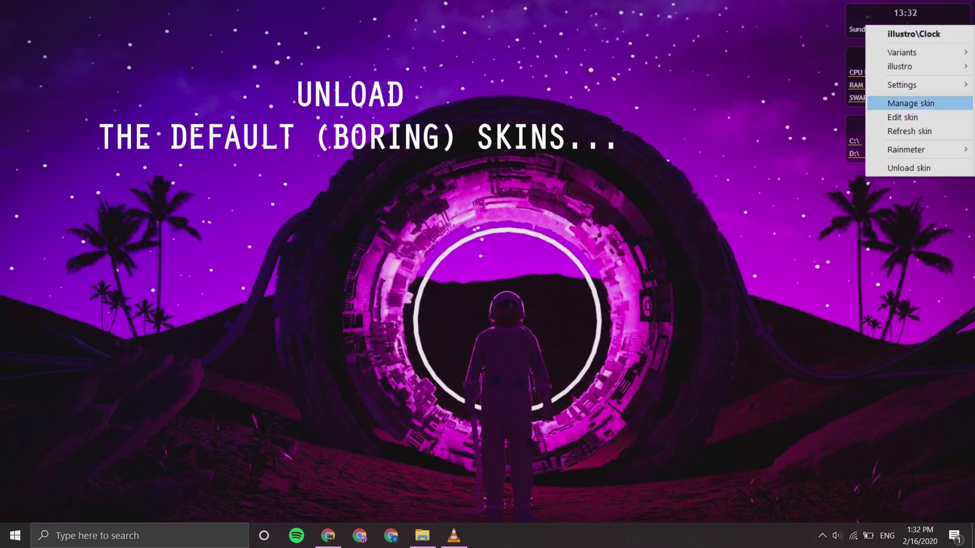
pyautogui.click(901, 167)
pyautogui.rightClick(861, 60)
pyautogui.click(902, 201)
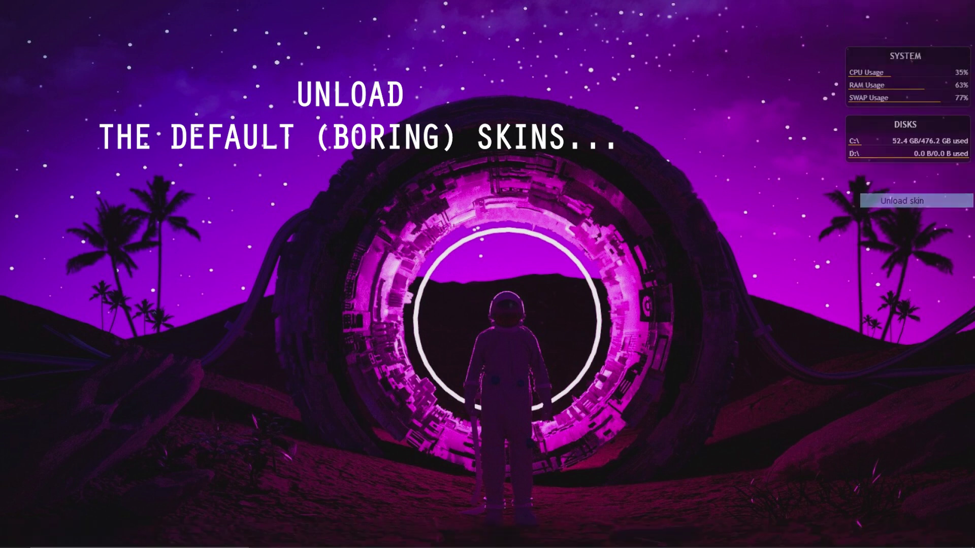
pyautogui.rightClick(869, 127)
pyautogui.click(909, 270)
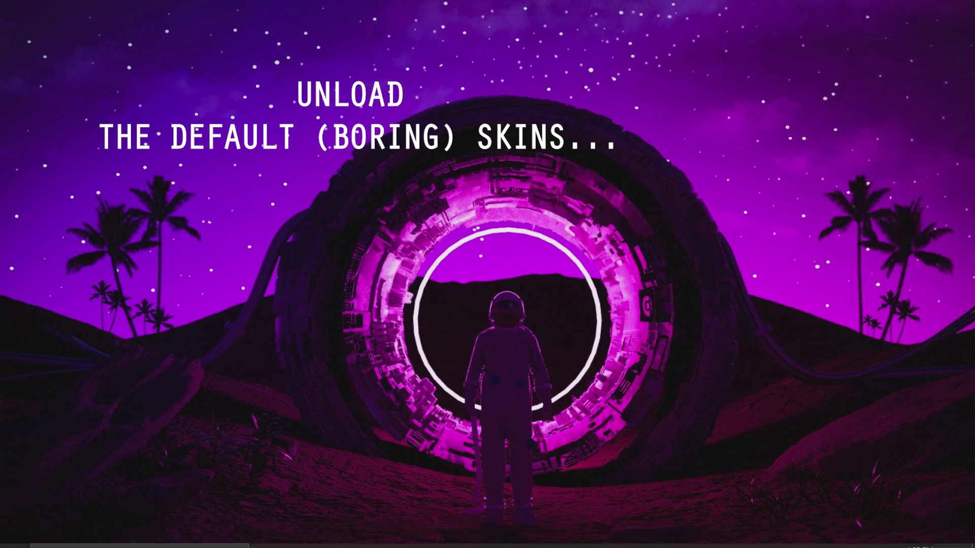
pyautogui.click(955, 535)
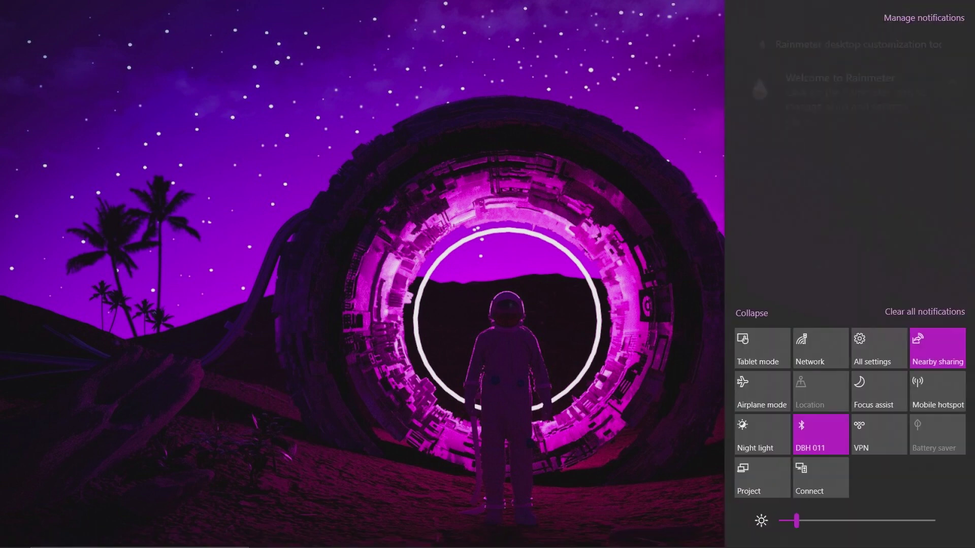
pyautogui.click(852, 99)
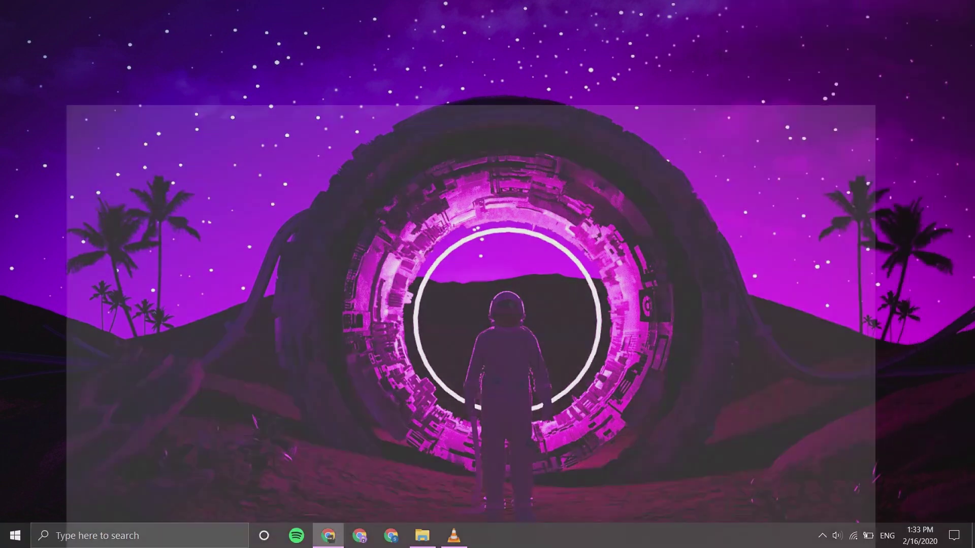
# In Chrome, download the LIM!T [1.2] Rainmeter skin from its DeviantArt page into the PC CUSTOM folder
pyautogui.click(329, 535)
pyautogui.click(278, 12)
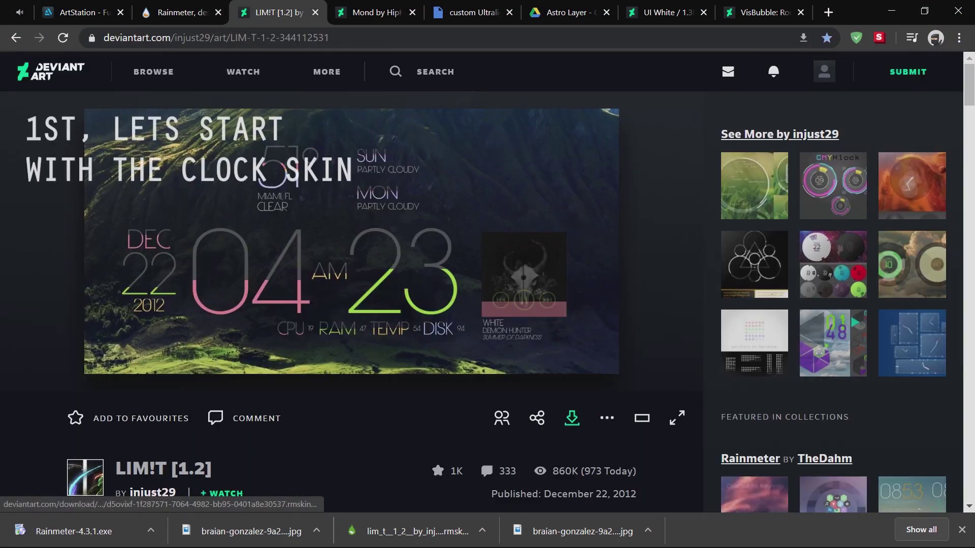
pyautogui.click(571, 418)
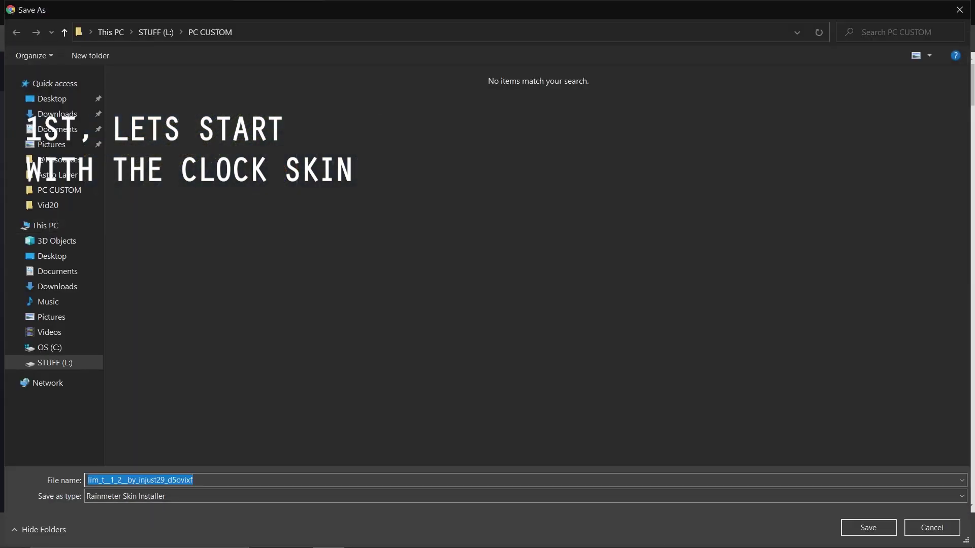
pyautogui.press('Return')
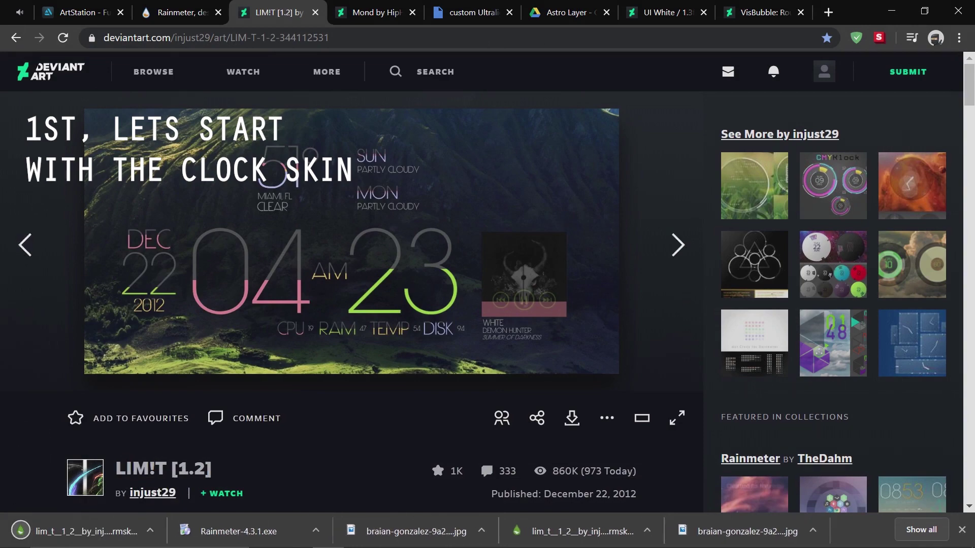
pyautogui.click(891, 11)
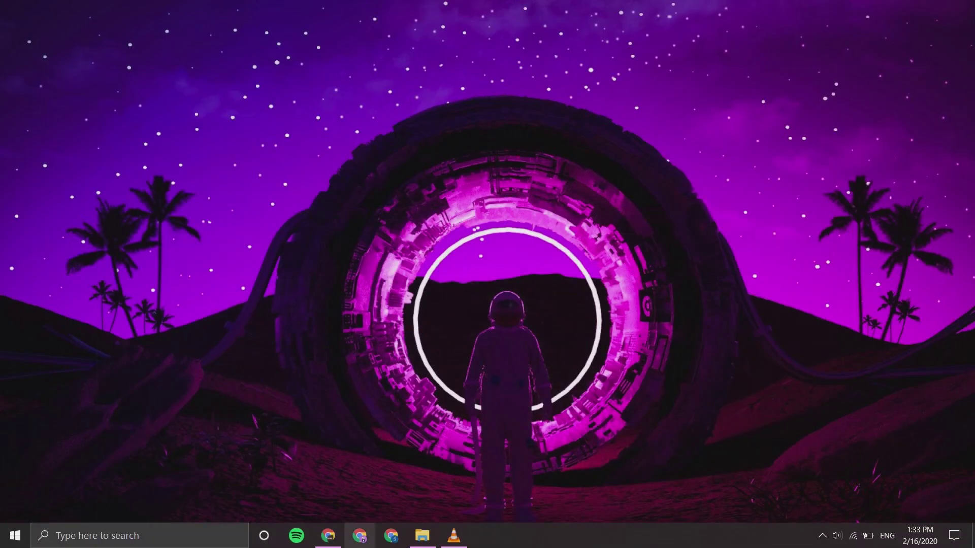
# In File Explorer, install the LIM!T skin from its downloaded package in the PC CUSTOM folder
pyautogui.click(422, 535)
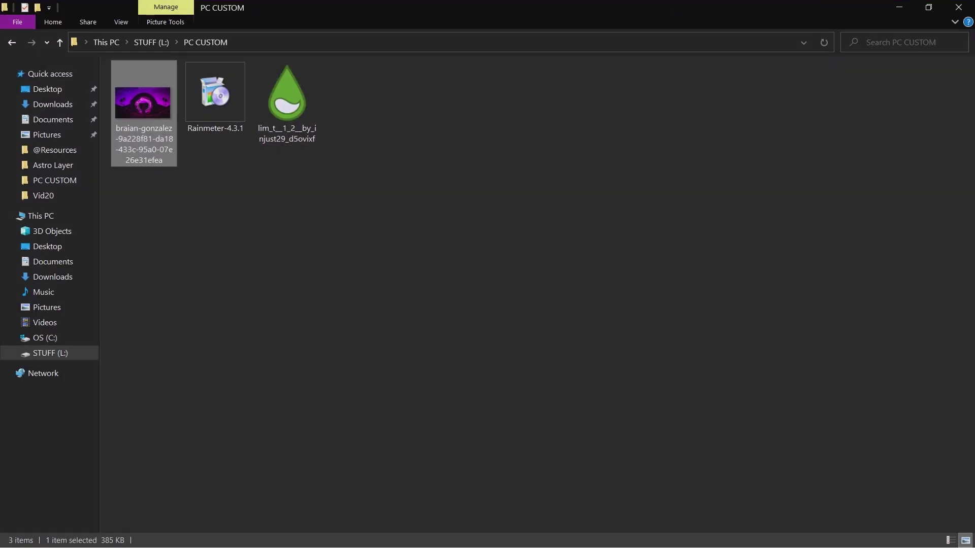
pyautogui.doubleClick(287, 101)
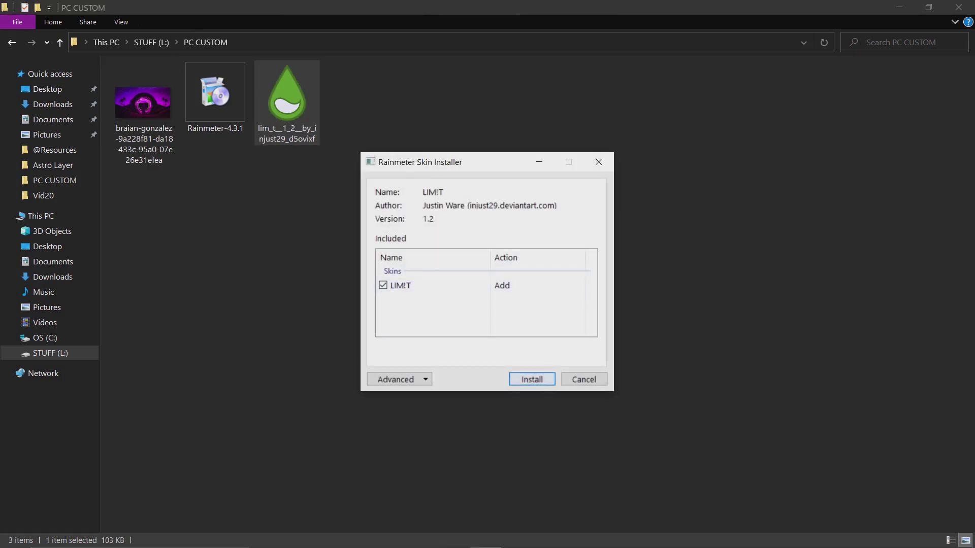
pyautogui.click(532, 379)
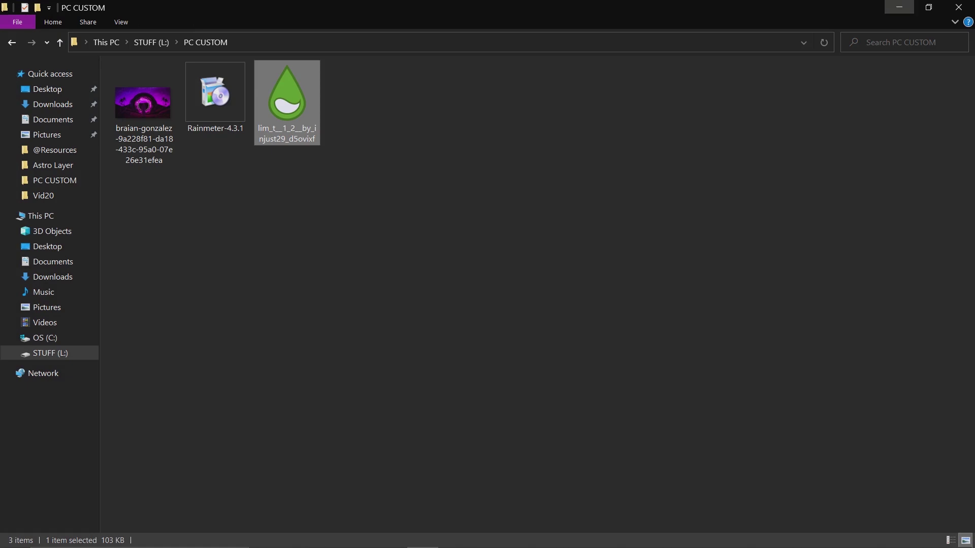
pyautogui.click(899, 7)
# Switch to Rainmeter, load the LIM!T fill-clock.ini skin from time\clock, and move the clock down the desktop to coordinates 0, 544
pyautogui.click(822, 536)
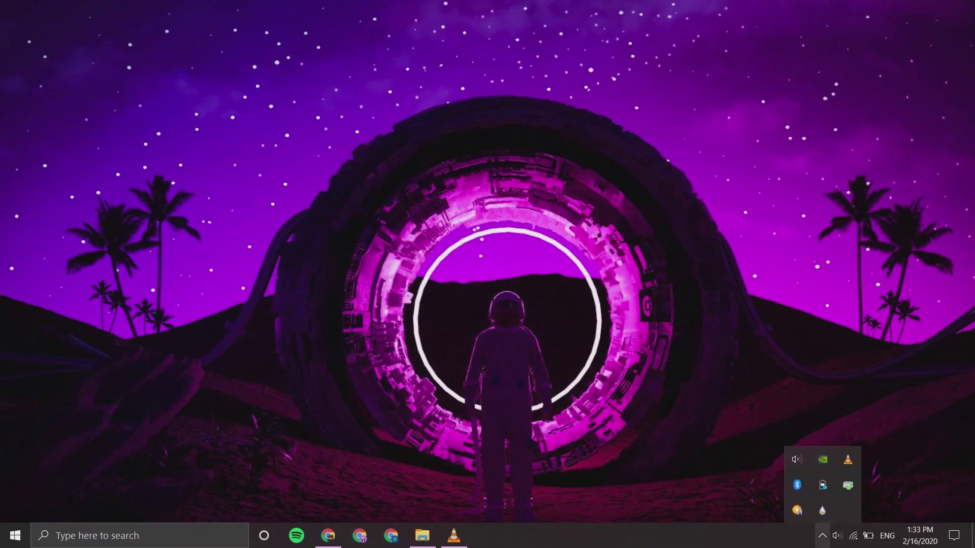
pyautogui.click(822, 510)
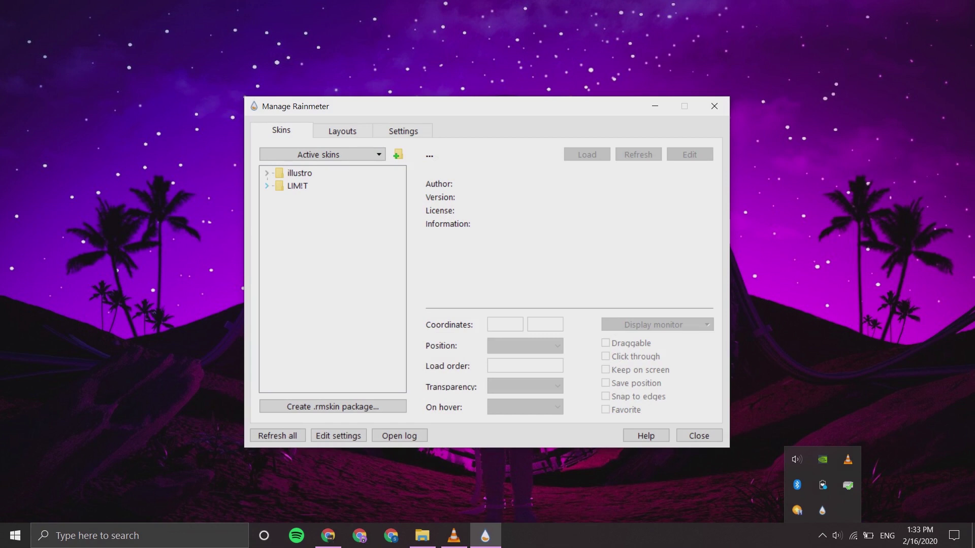
pyautogui.click(267, 186)
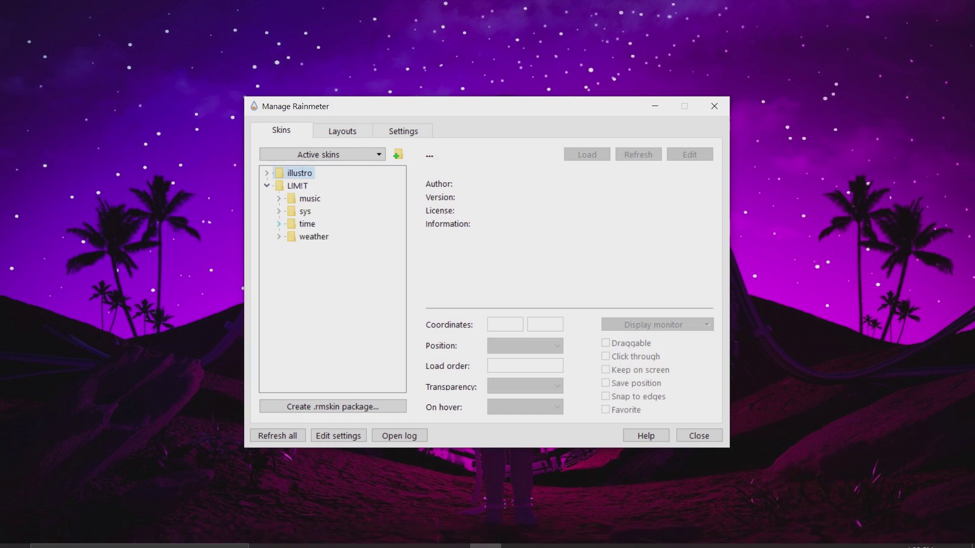
pyautogui.click(278, 224)
pyautogui.click(291, 237)
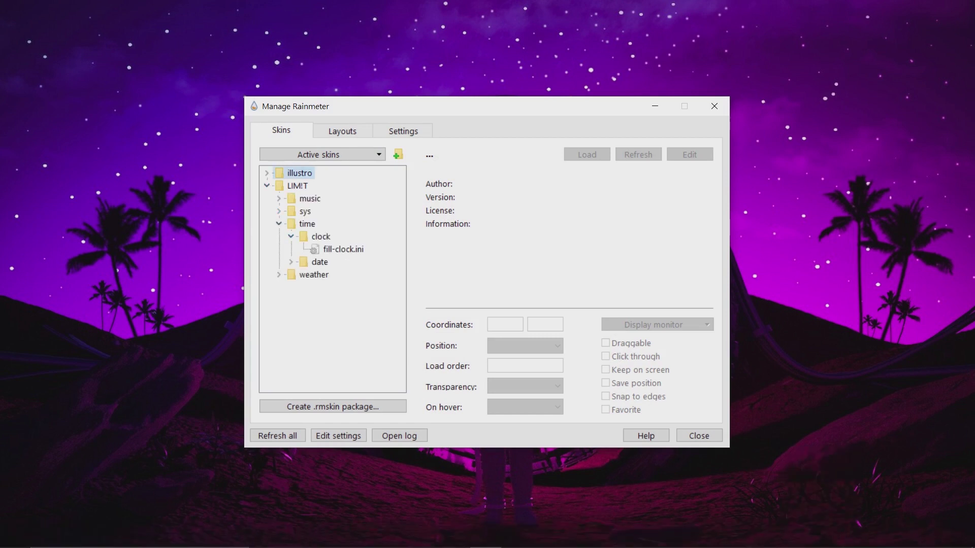
pyautogui.click(343, 249)
pyautogui.click(587, 155)
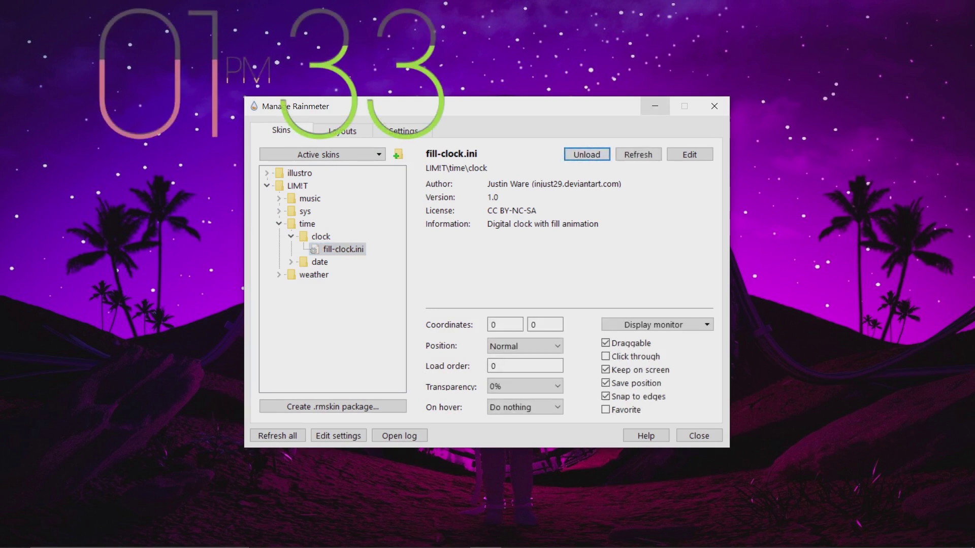
pyautogui.moveTo(624, 106); pyautogui.dragTo(755, 93)
pyautogui.moveTo(214, 91); pyautogui.dragTo(214, 437)
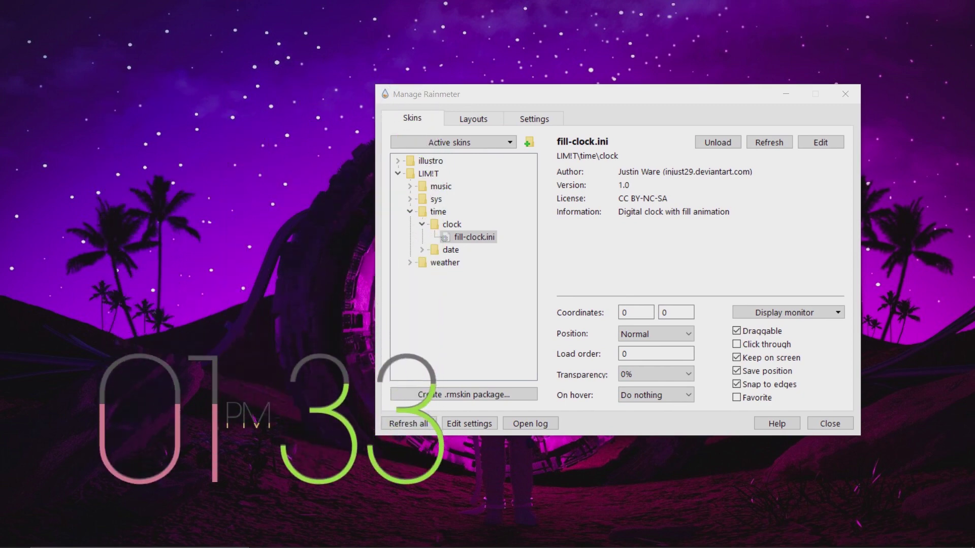
# Edit fill-clock.ini in Notepad, setting the main string size variable to 120, then save and close the file
pyautogui.click(820, 142)
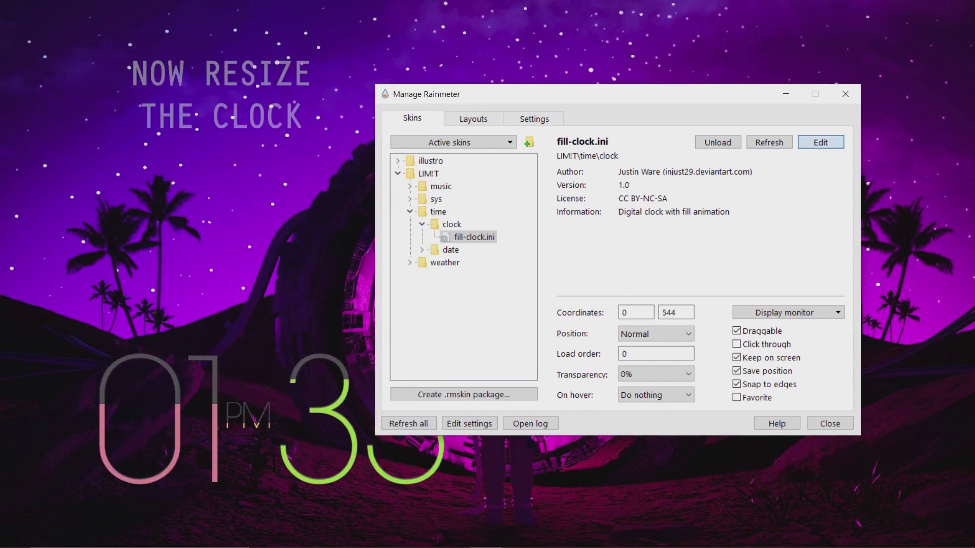
pyautogui.moveTo(744, 265); pyautogui.dragTo(527, 137)
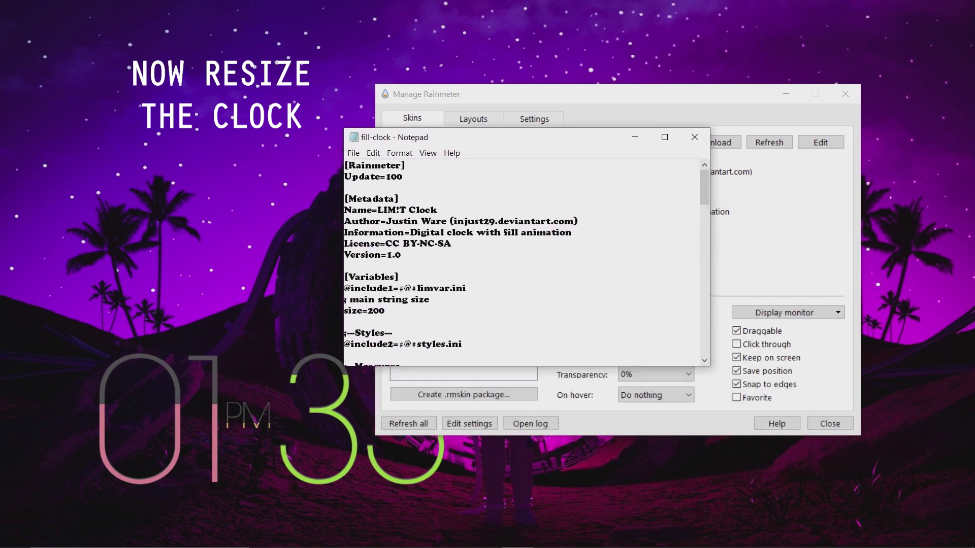
pyautogui.moveTo(703, 187); pyautogui.dragTo(704, 207)
pyautogui.click(386, 197)
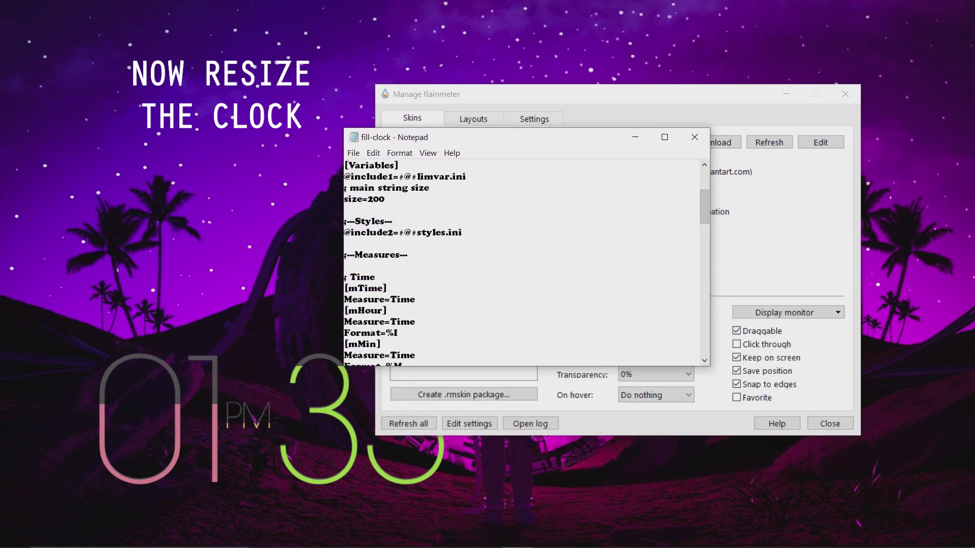
pyautogui.press('BackSpace')
pyautogui.press('BackSpace')
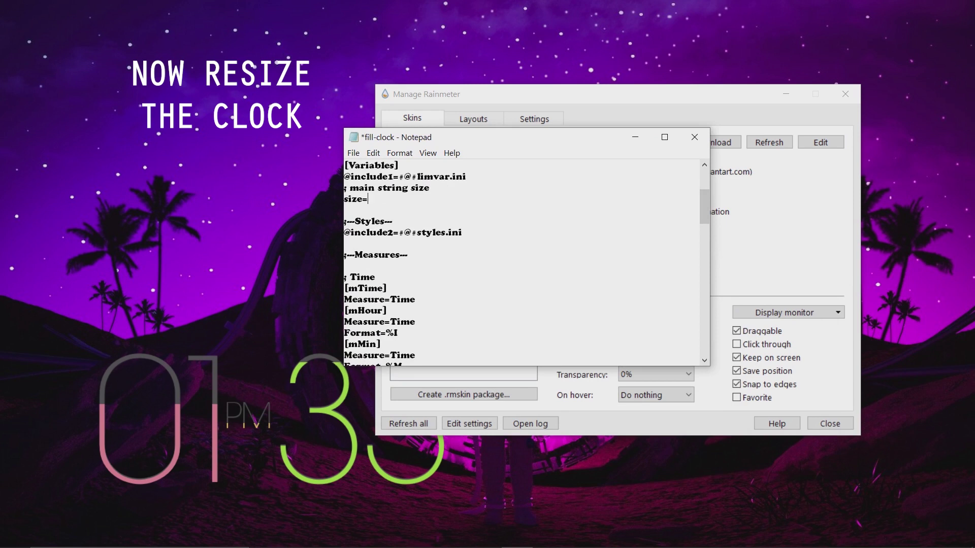
pyautogui.write('120')
pyautogui.click(353, 153)
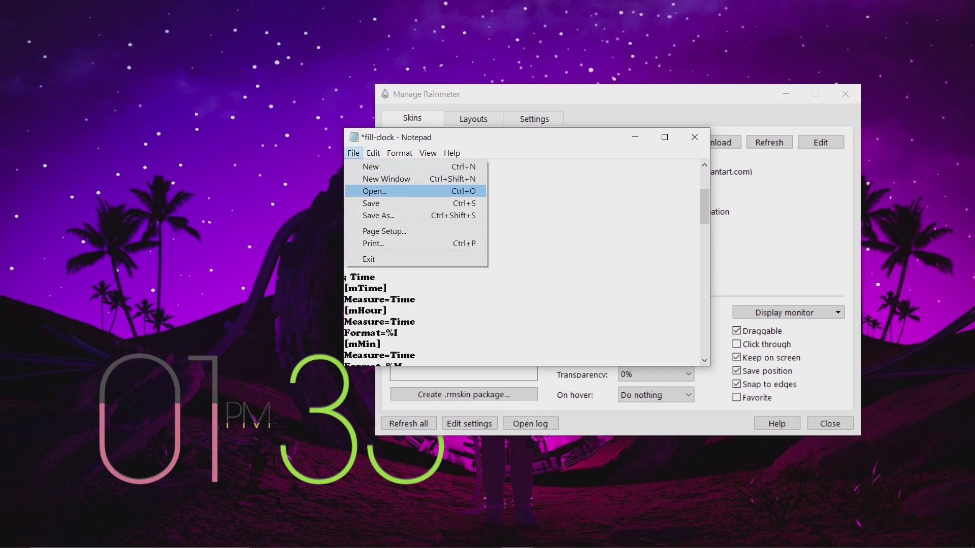
pyautogui.press('Down')
pyautogui.press('Return')
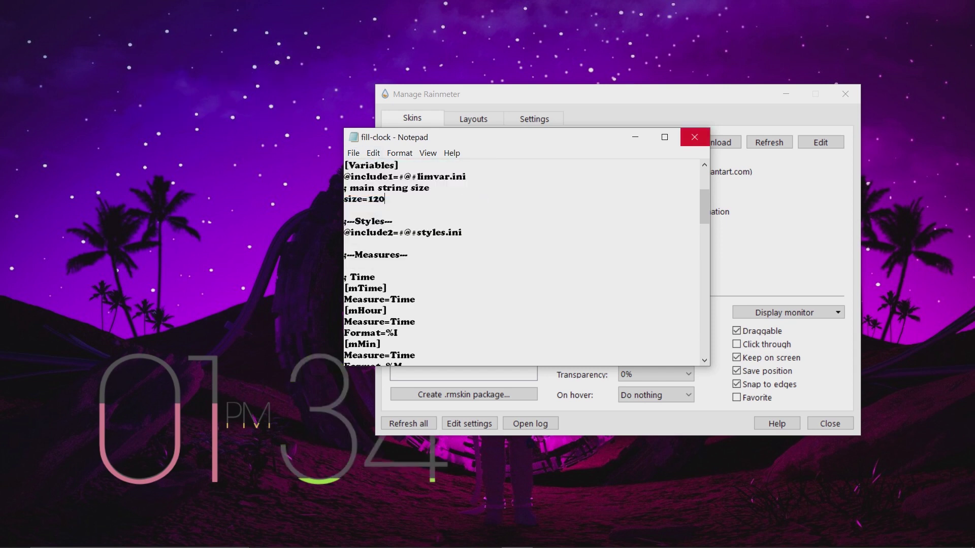
pyautogui.click(694, 137)
# Refresh the fill-clock skin and move the clock down to coordinates 0, 672, leaving the Rainmeter manager minimized
pyautogui.click(769, 142)
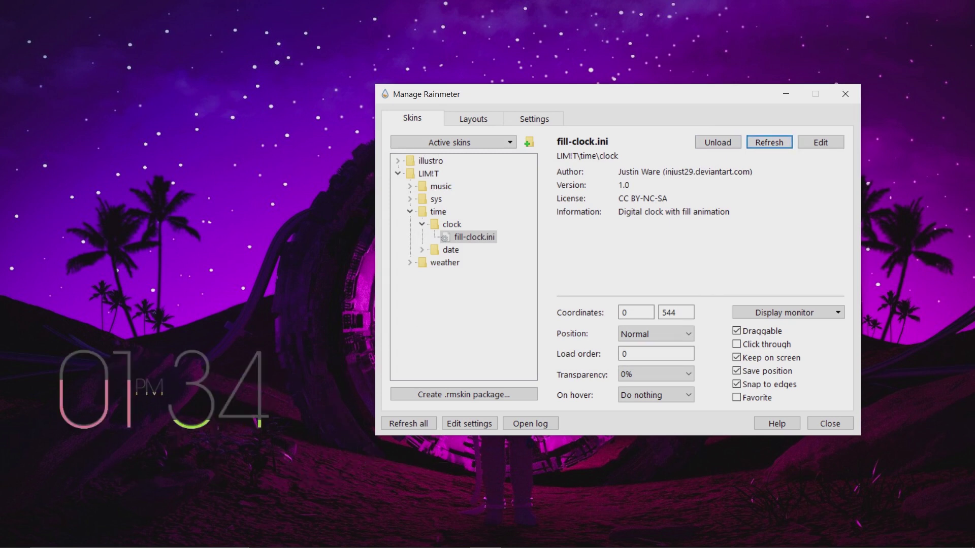
pyautogui.moveTo(162, 390); pyautogui.dragTo(162, 471)
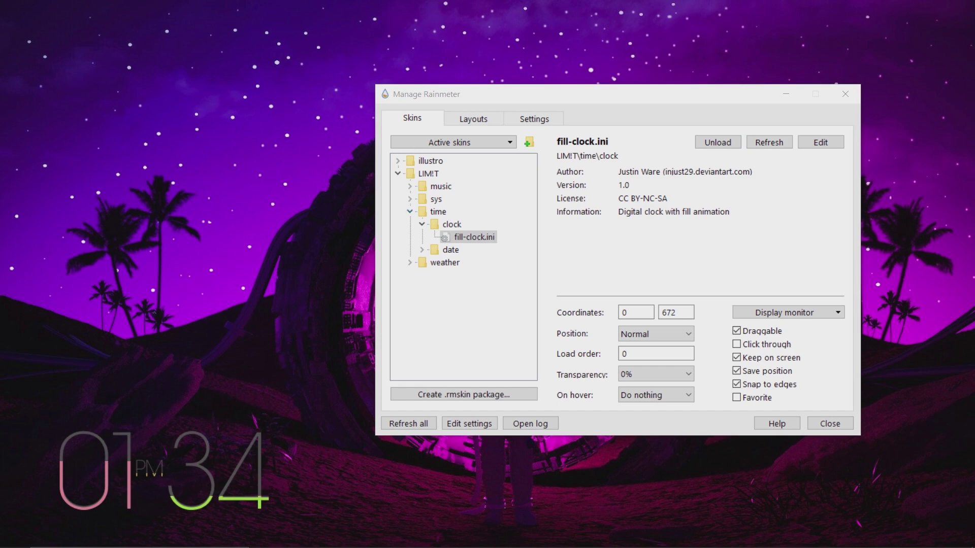
pyautogui.click(786, 94)
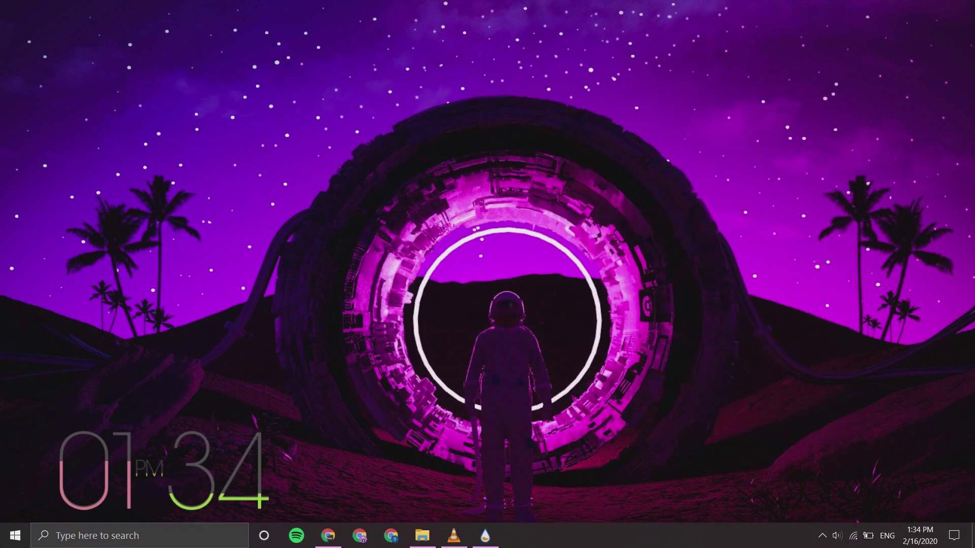
pyautogui.click(421, 535)
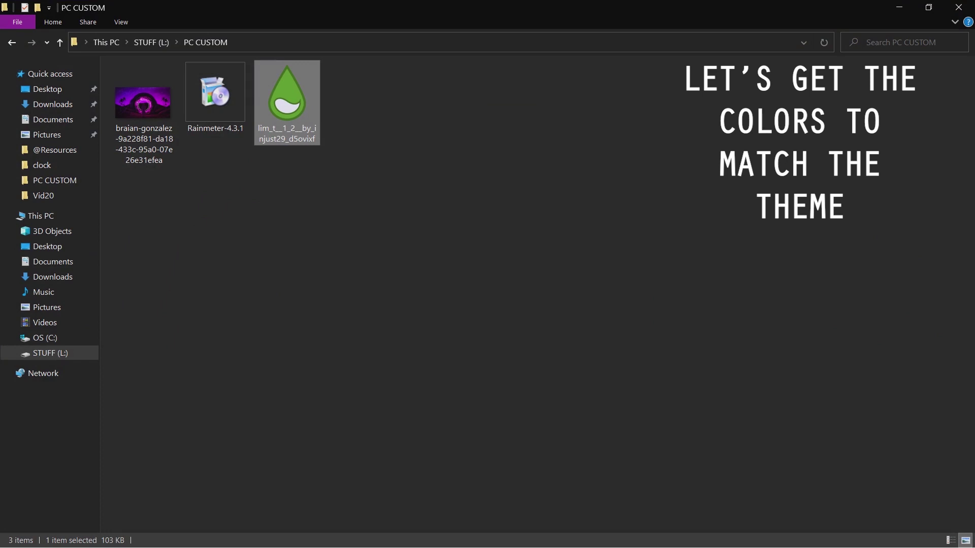
pyautogui.click(53, 119)
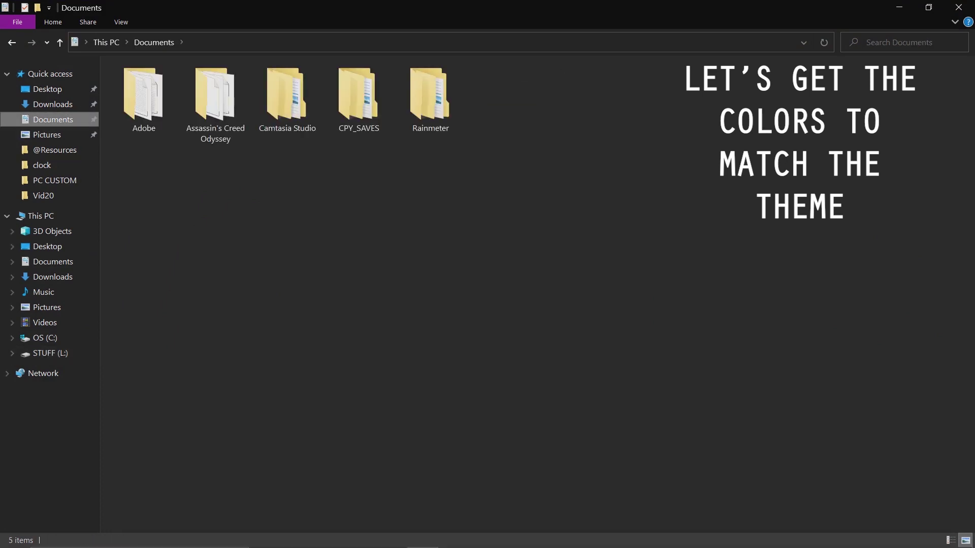
pyautogui.doubleClick(430, 99)
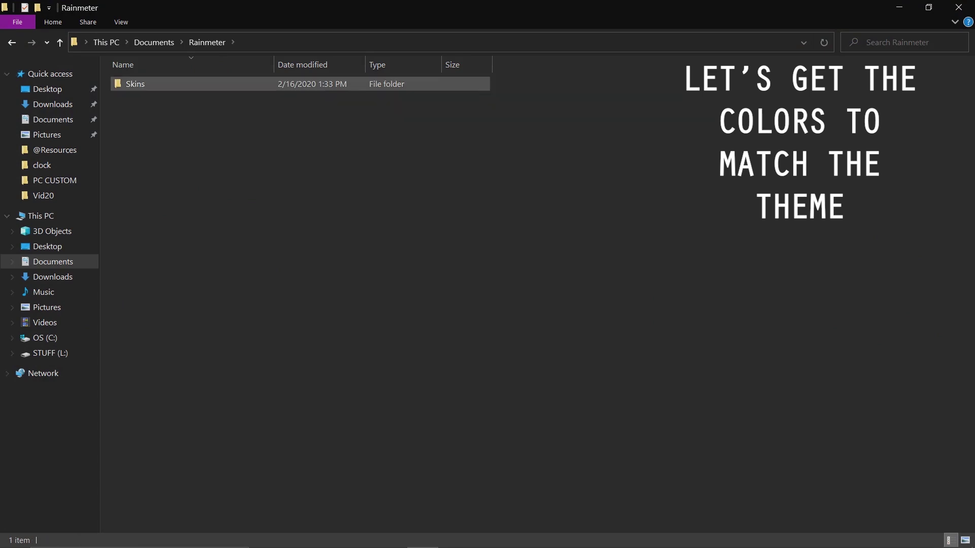
pyautogui.doubleClick(203, 86)
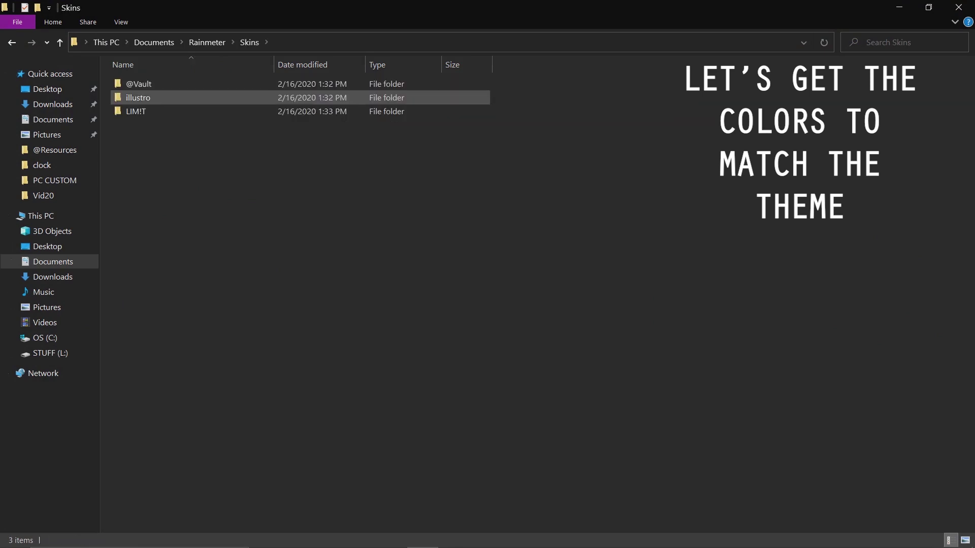
pyautogui.doubleClick(136, 111)
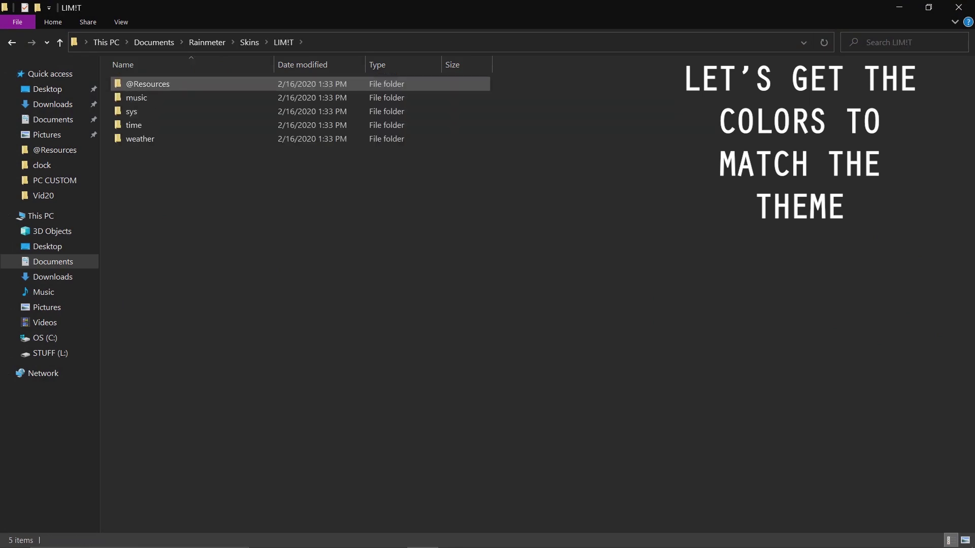
pyautogui.doubleClick(152, 85)
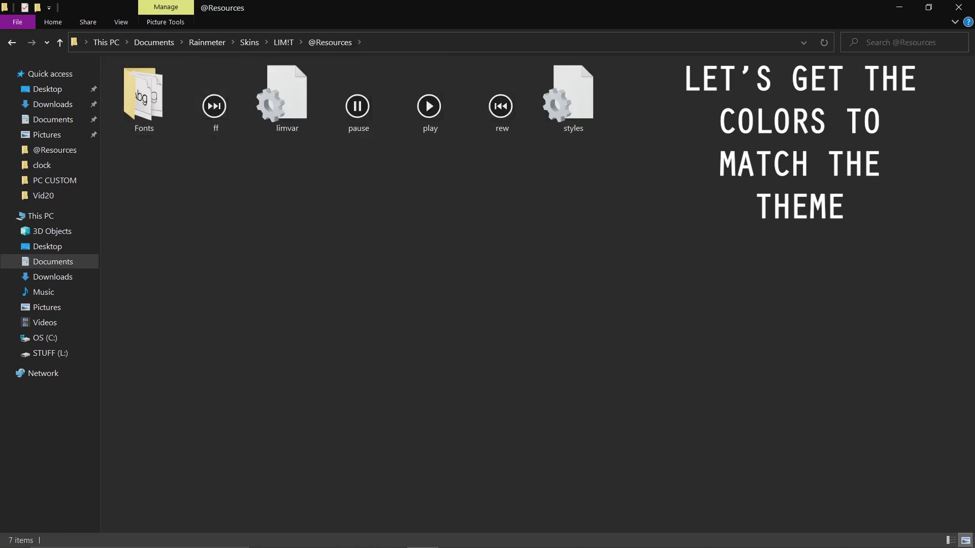
pyautogui.doubleClick(287, 98)
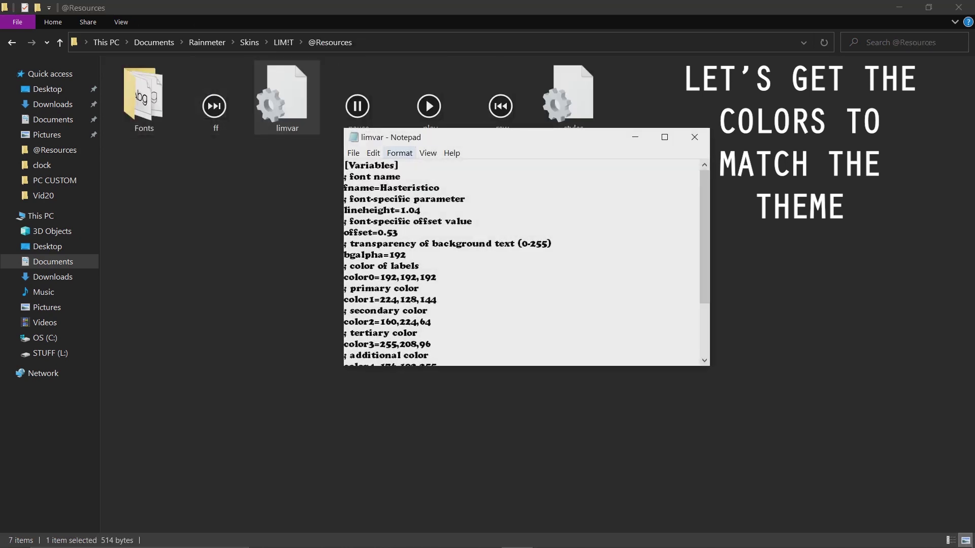
pyautogui.moveTo(435, 137); pyautogui.dragTo(369, 146)
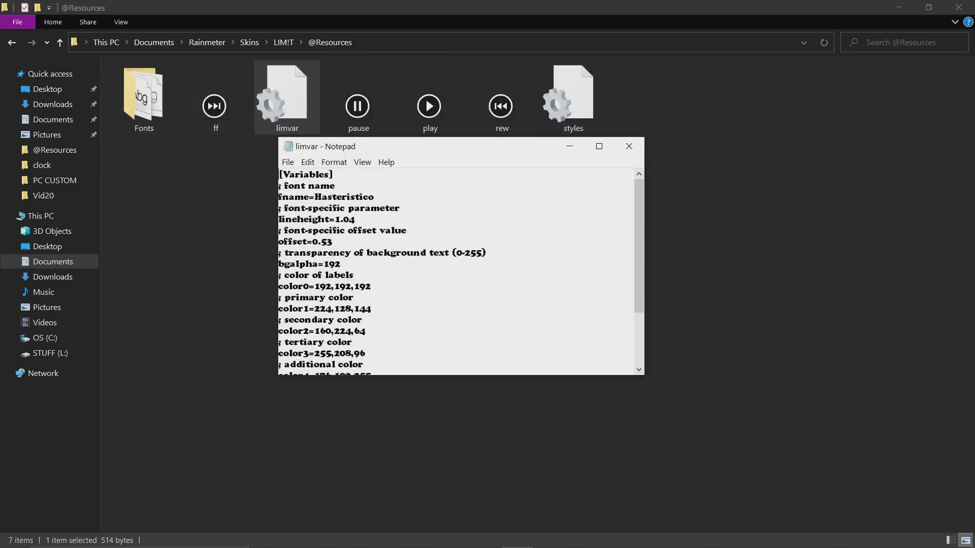
# Set the label color, color0, to 176,192,255 in the limvar file
pyautogui.moveTo(639, 246); pyautogui.dragTo(639, 261)
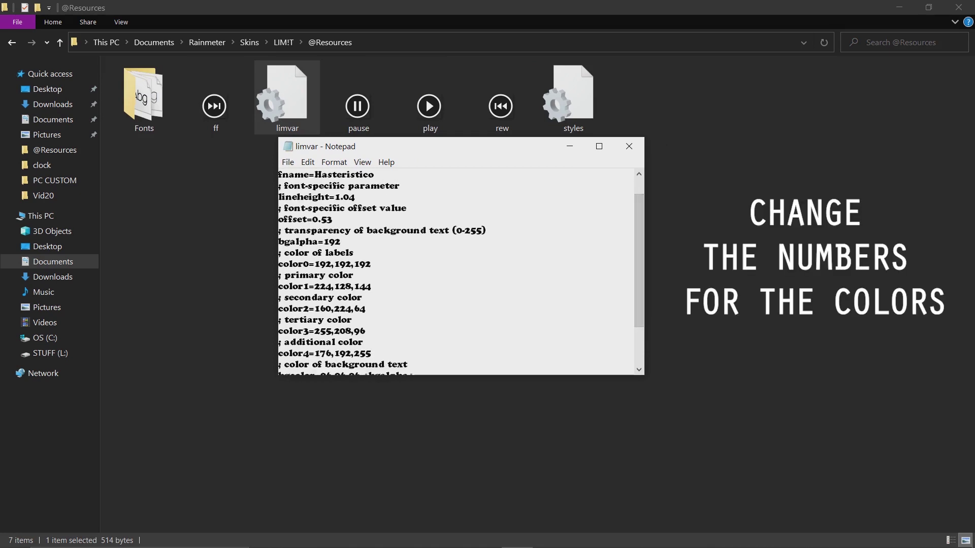
pyautogui.moveTo(371, 264); pyautogui.dragTo(315, 264)
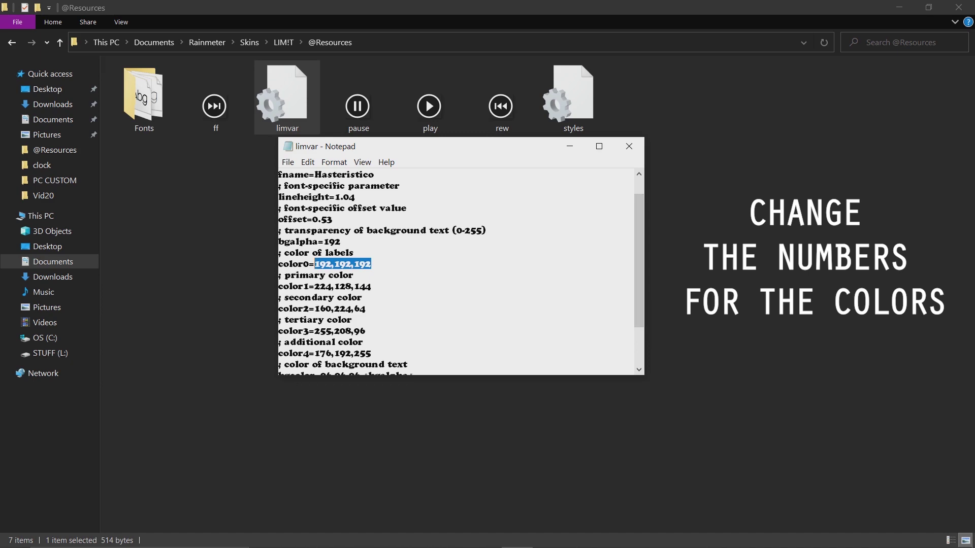
pyautogui.write('1')
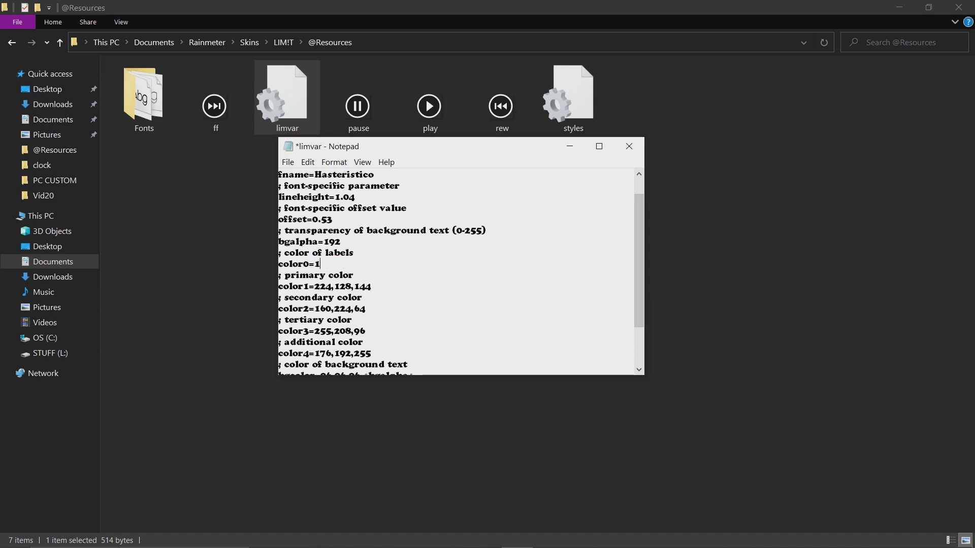
pyautogui.write('76,192')
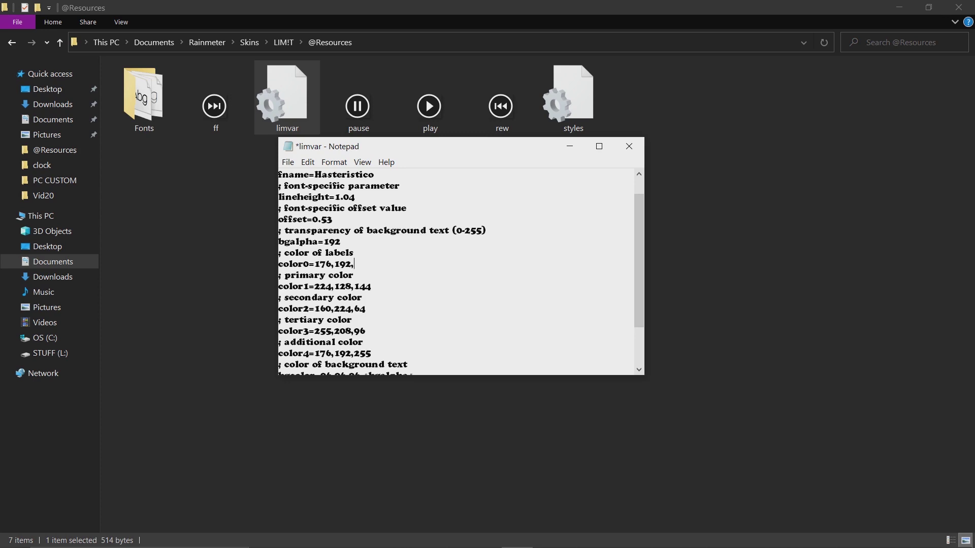
pyautogui.write(',255')
# Set the primary color, color1, to 255,0,255 in the limvar file
pyautogui.press('Down')
pyautogui.press('Down')
pyautogui.hotkey('shift', 'Left')
pyautogui.hotkey('shift', 'Left')
pyautogui.hotkey('shift', 'Left')
pyautogui.hotkey('shift', 'Left')
pyautogui.hotkey('shift', 'Left')
pyautogui.hotkey('shift', 'Left')
pyautogui.hotkey('shift', 'Left')
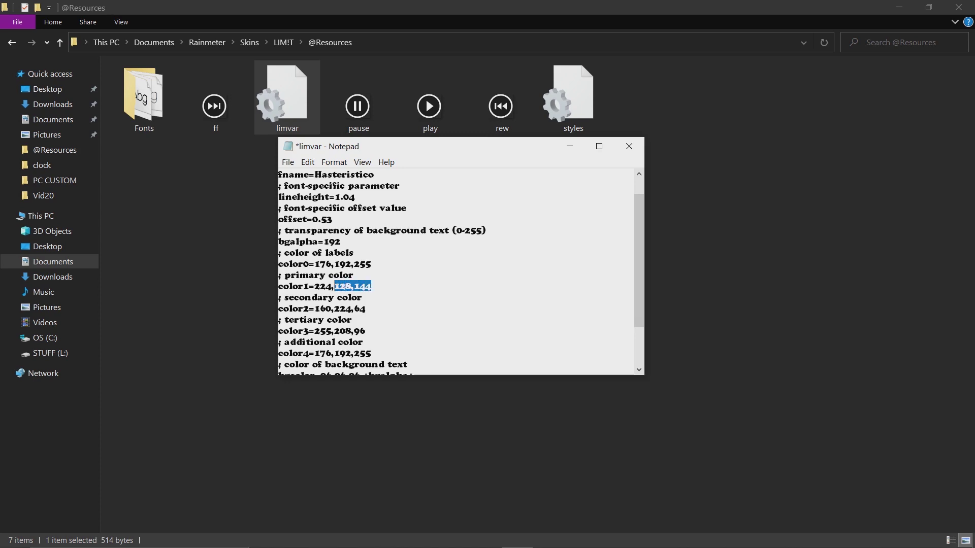
pyautogui.hotkey('shift', 'Left')
pyautogui.hotkey('shift', 'Left')
pyautogui.hotkey('shift', 'Left')
pyautogui.hotkey('shift', 'Left')
pyautogui.write('255')
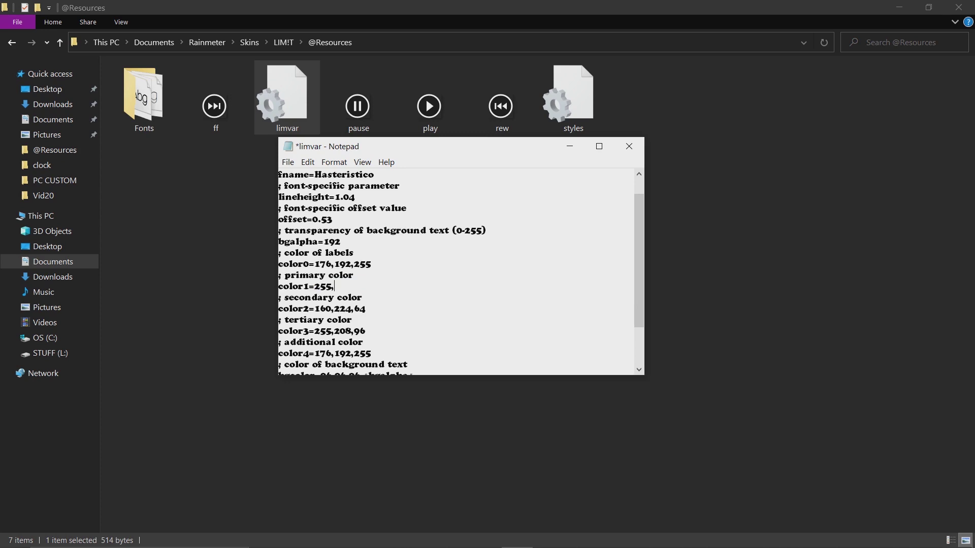
pyautogui.write(',0,255')
# Set the secondary color, color2, to 221,153,255 and the tertiary color, color3, to 119,0,179
pyautogui.moveTo(366, 309); pyautogui.dragTo(315, 309)
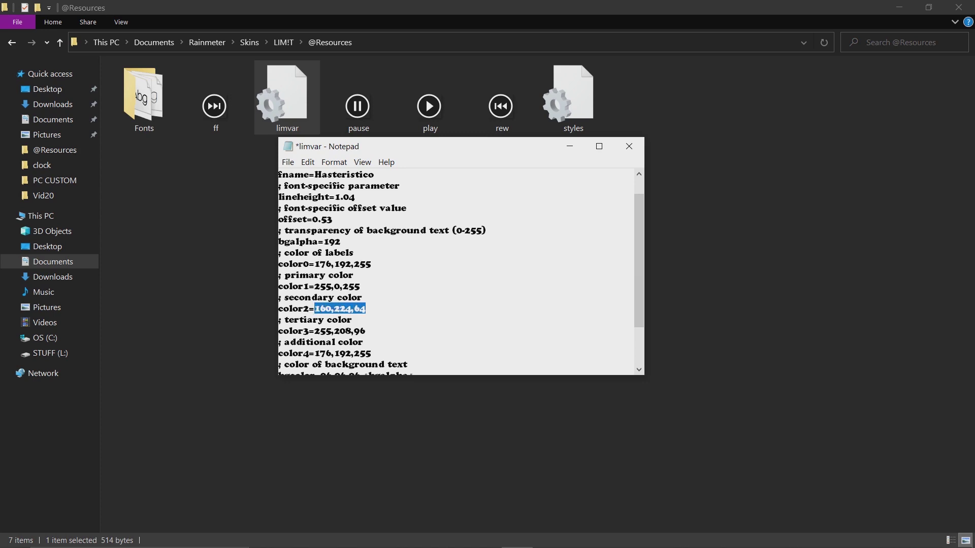
pyautogui.write('221')
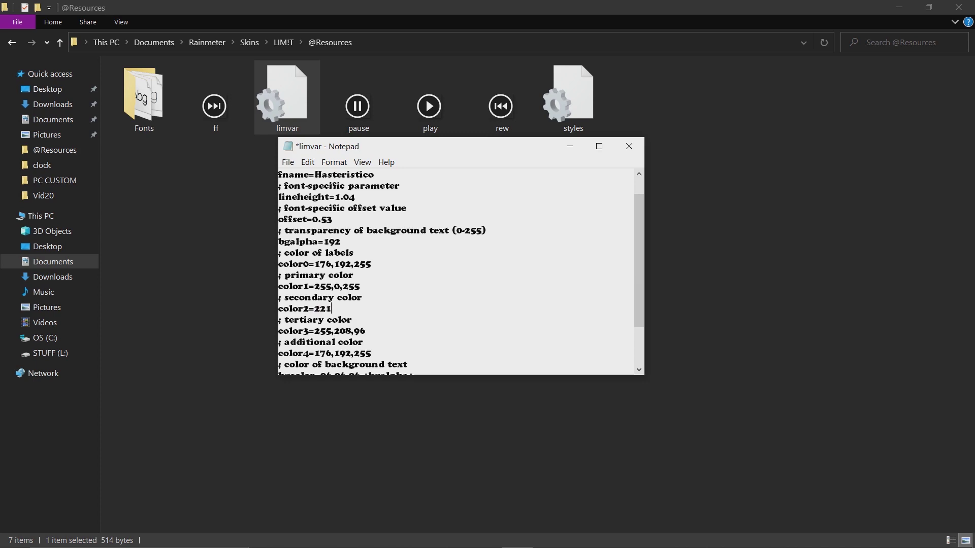
pyautogui.write(',153,255')
pyautogui.moveTo(365, 331); pyautogui.dragTo(315, 331)
pyautogui.write('119')
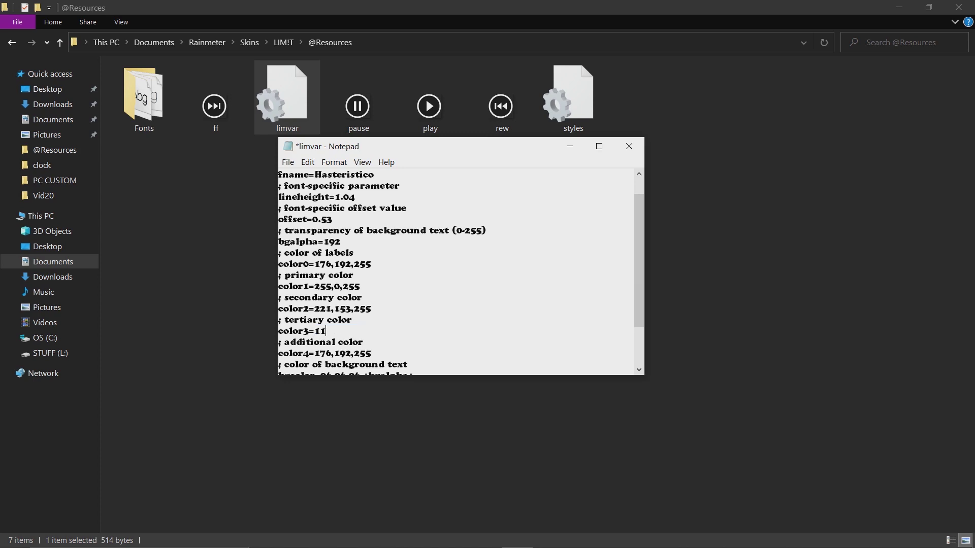
pyautogui.write(',179')
# Save the limvar color changes and close the file
pyautogui.click(288, 162)
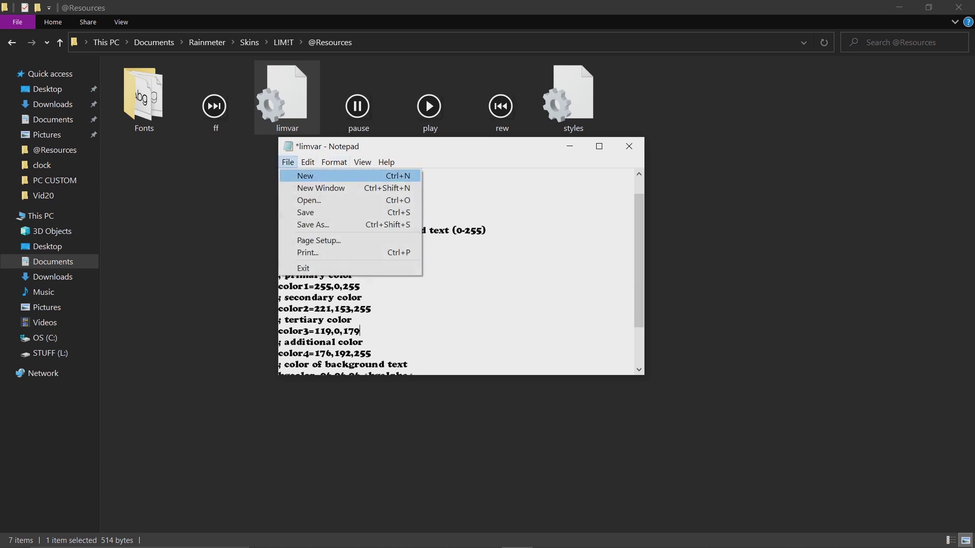
pyautogui.click(306, 212)
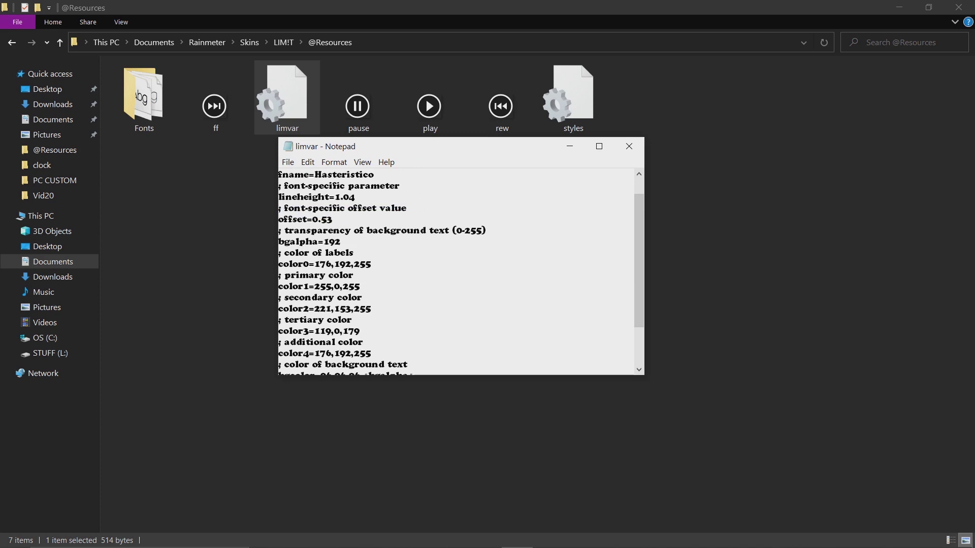
pyautogui.click(629, 146)
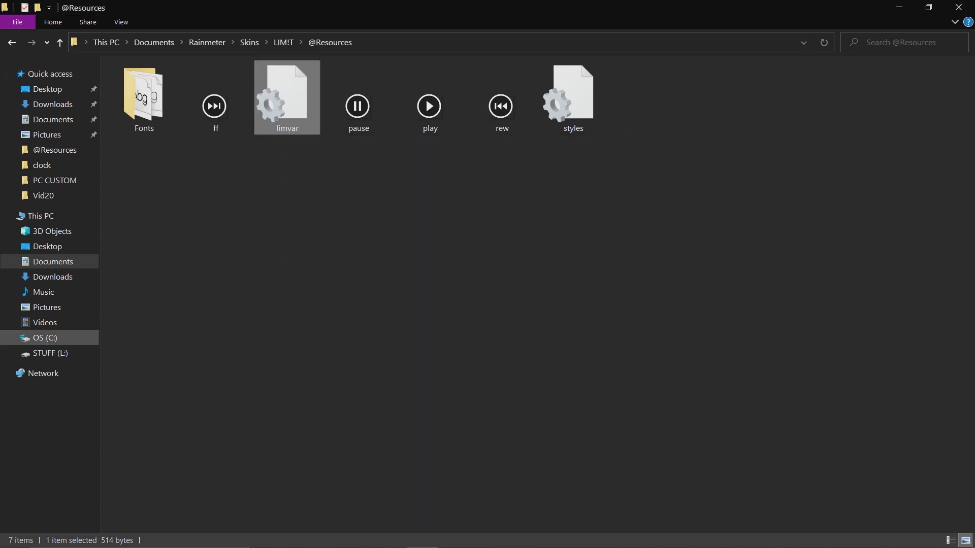
# Go to the PC CUSTOM folder on the STUFF (L:) drive, and minimize the file window to reveal the desktop
pyautogui.click(50, 352)
pyautogui.doubleClick(468, 133)
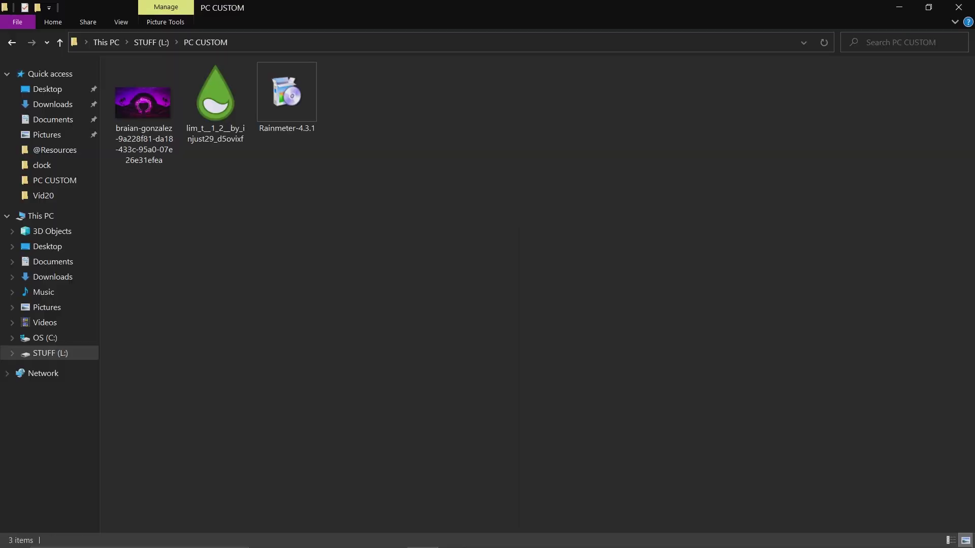
pyautogui.click(898, 7)
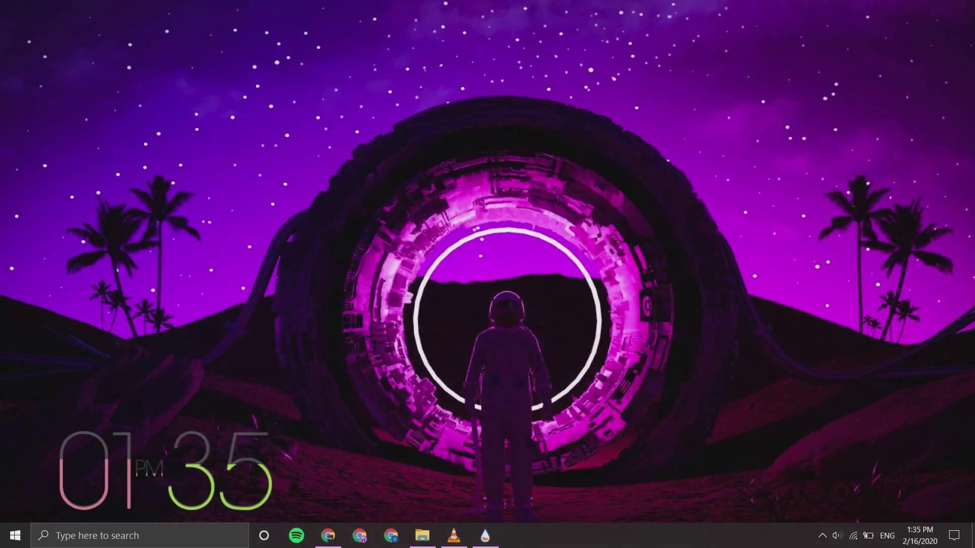
# Refresh the LIM!T fill-clock.ini skin in Rainmeter to apply the new colors, and minimize the manager
pyautogui.click(487, 533)
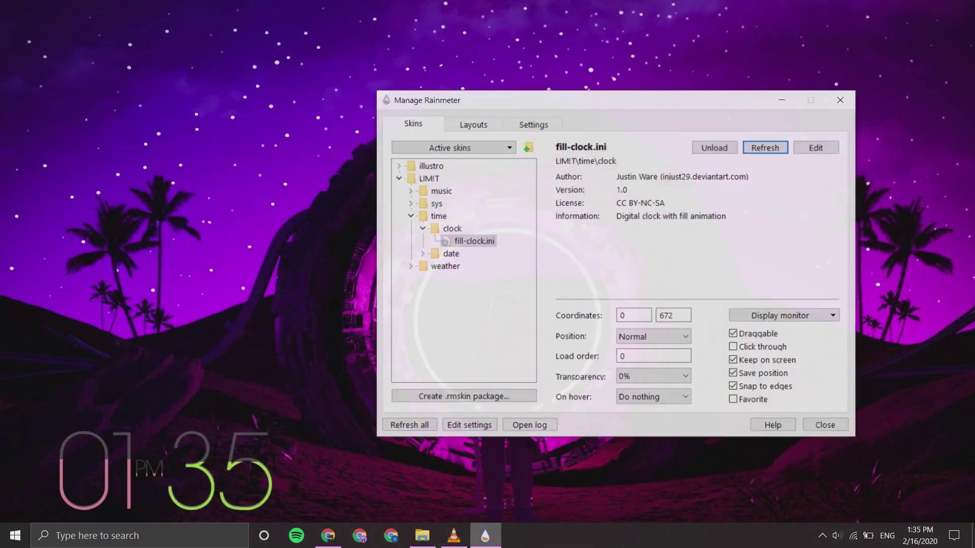
pyautogui.click(769, 142)
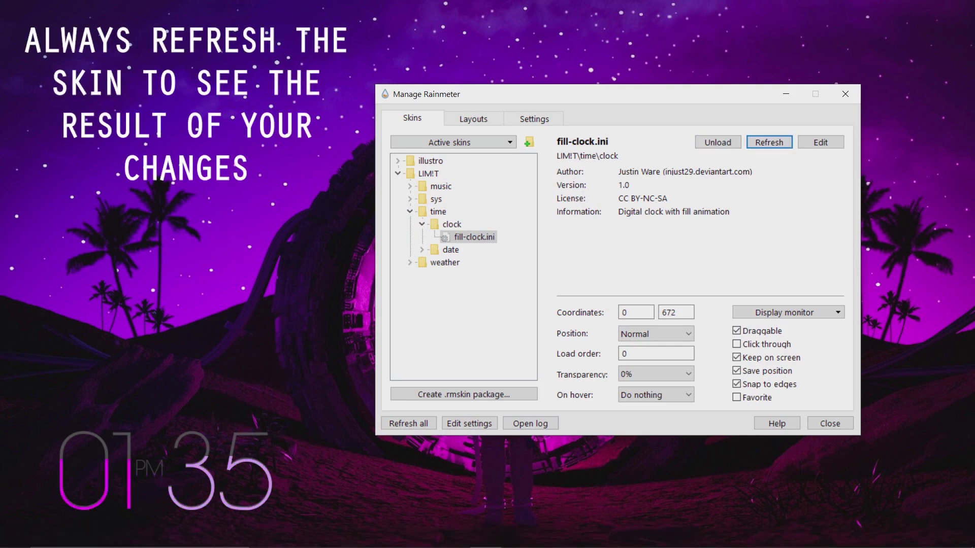
pyautogui.click(785, 94)
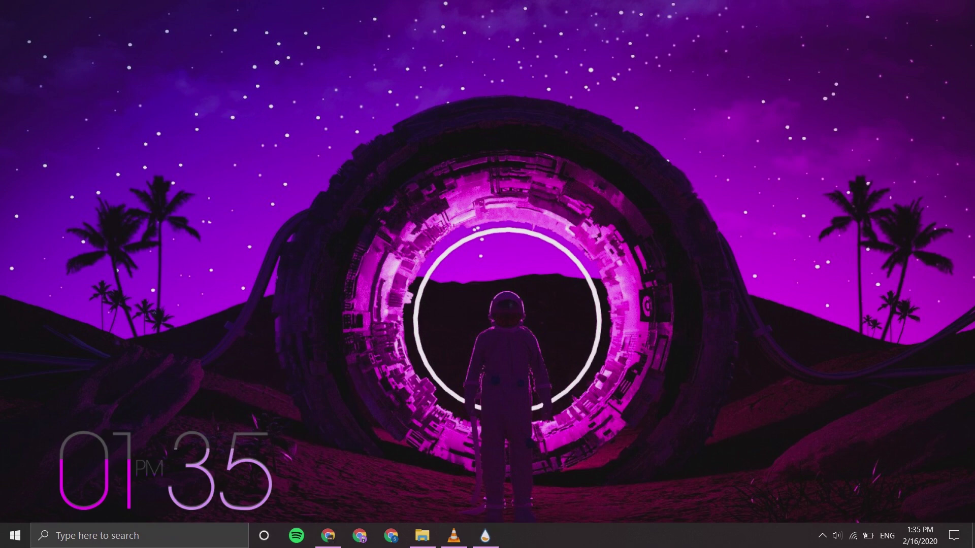
# Switch to Chrome and download the Mond skin by HipHopium from DeviantArt into PC CUSTOM as mond__by_hiphopium_dcly2hj
pyautogui.click(328, 535)
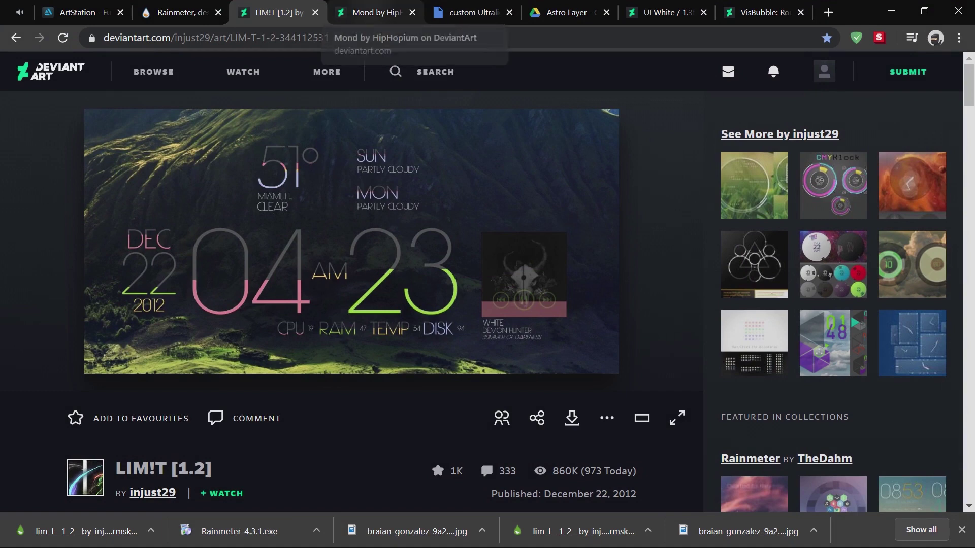
pyautogui.click(365, 15)
pyautogui.click(572, 417)
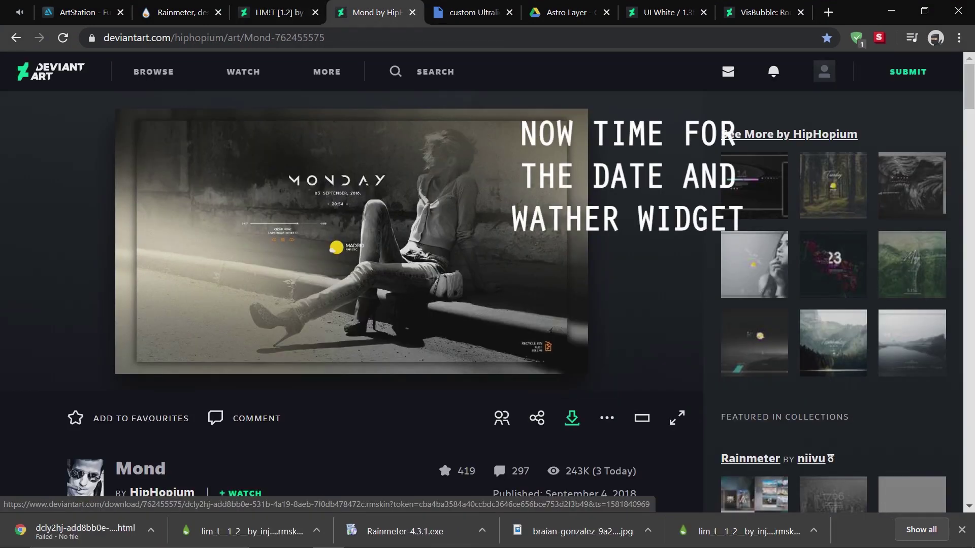
pyautogui.click(572, 418)
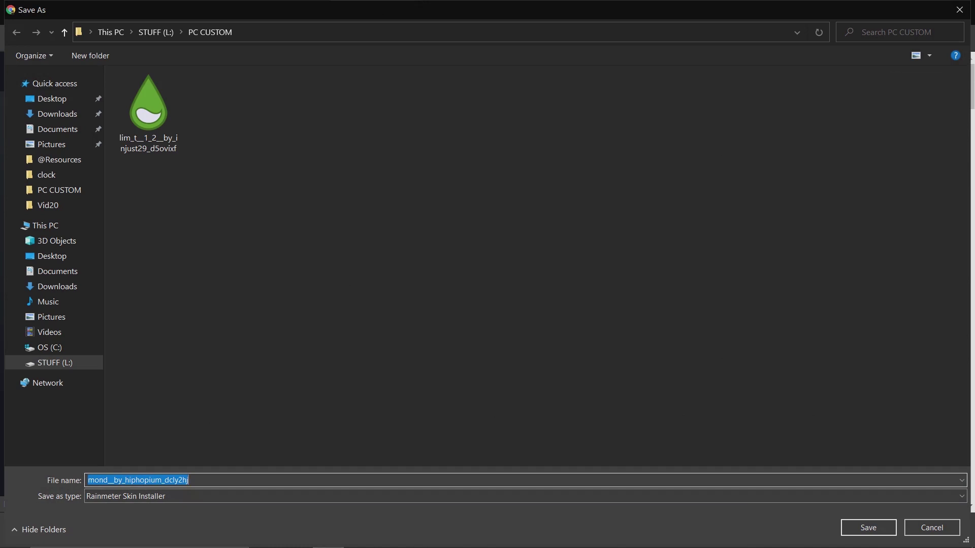
pyautogui.click(868, 528)
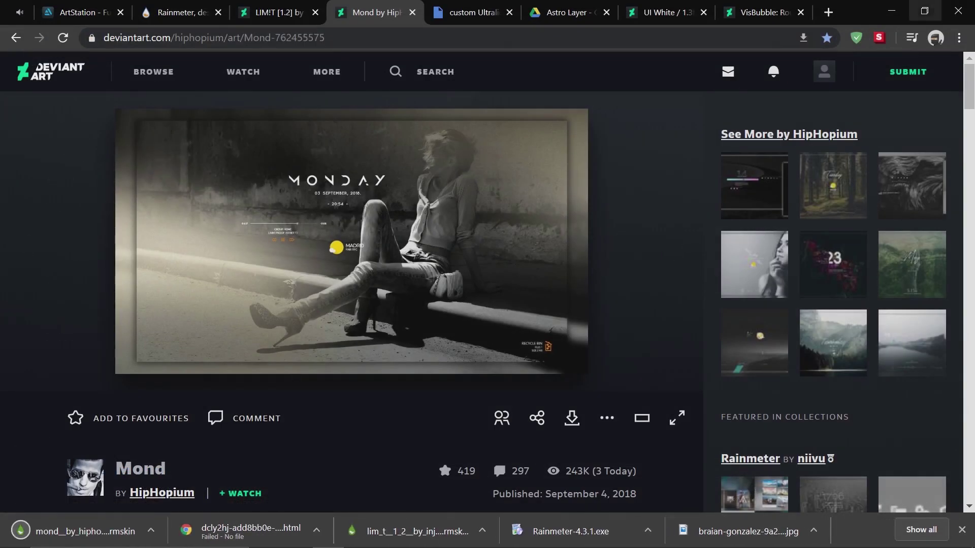
# Install the downloaded mond__by_hiphopium_dcly2hj package from the PC CUSTOM folder with its included layout applied
pyautogui.click(891, 10)
pyautogui.click(422, 536)
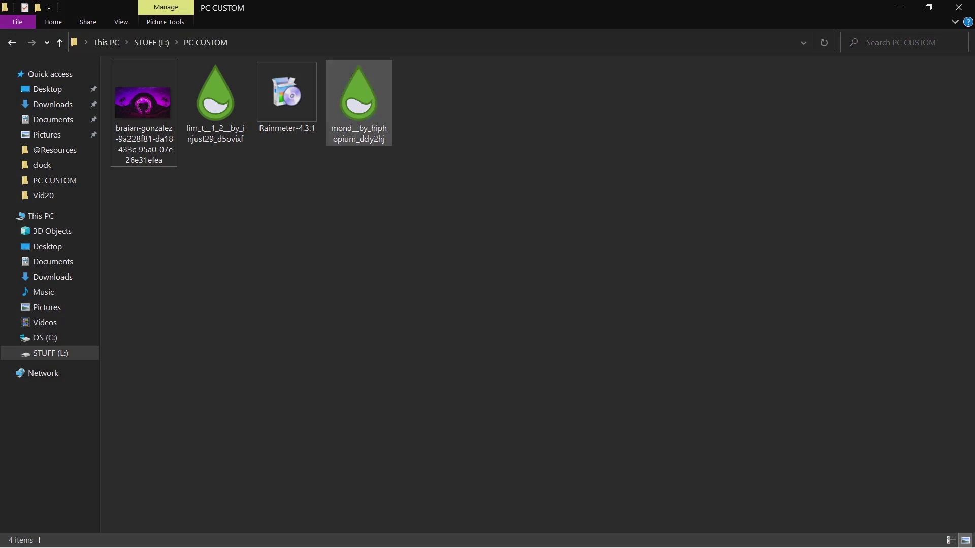
pyautogui.doubleClick(359, 101)
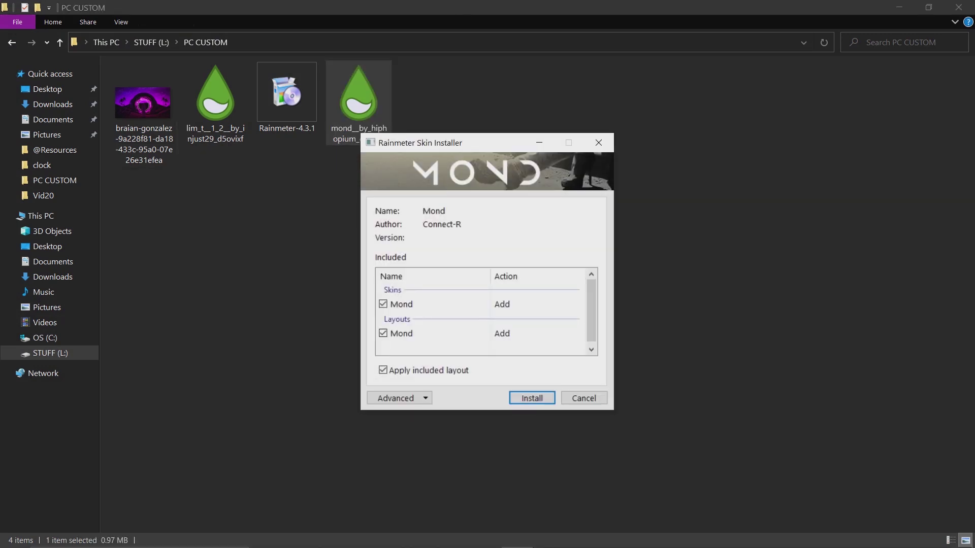
pyautogui.click(531, 398)
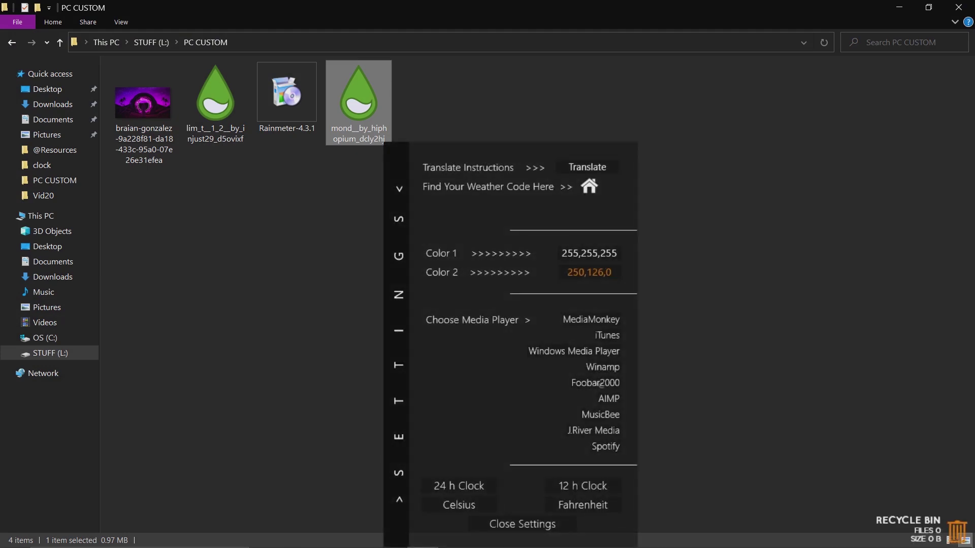
# Minimize the file window and unload Mond's Recycle Bin skin from the desktop
pyautogui.click(898, 7)
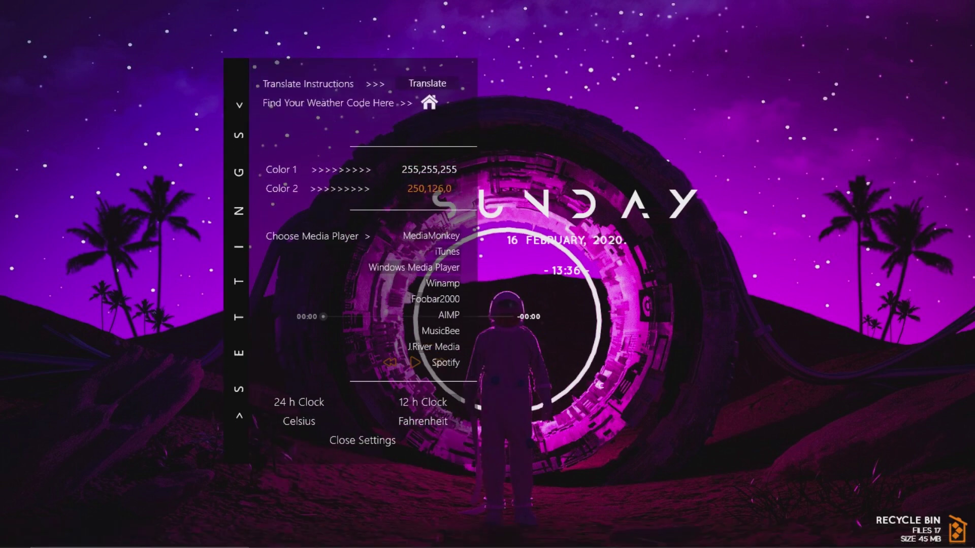
pyautogui.rightClick(908, 520)
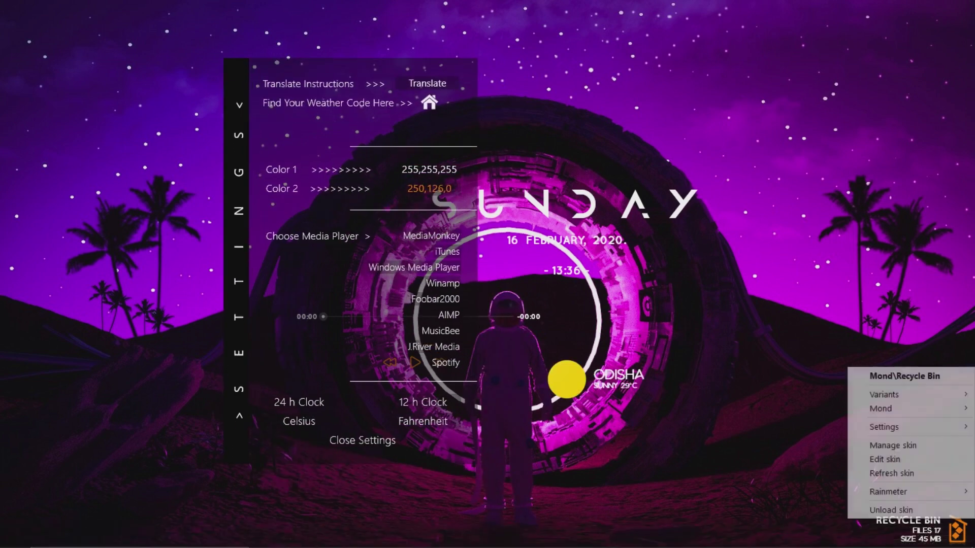
pyautogui.click(891, 510)
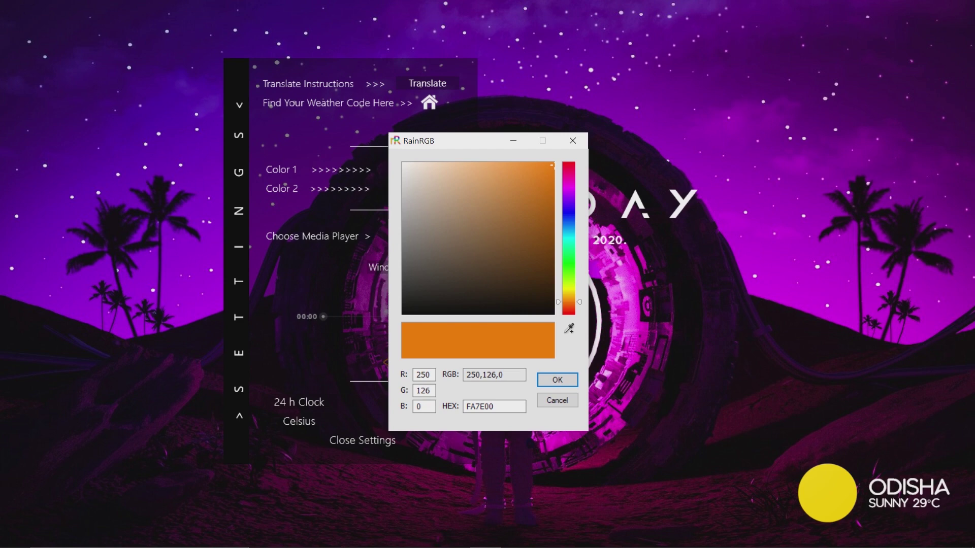
# Set Mond's Color 2 to the blue-violet shade 88,55,237 and close the skin's settings
pyautogui.click(568, 207)
pyautogui.moveTo(546, 163); pyautogui.dragTo(520, 172)
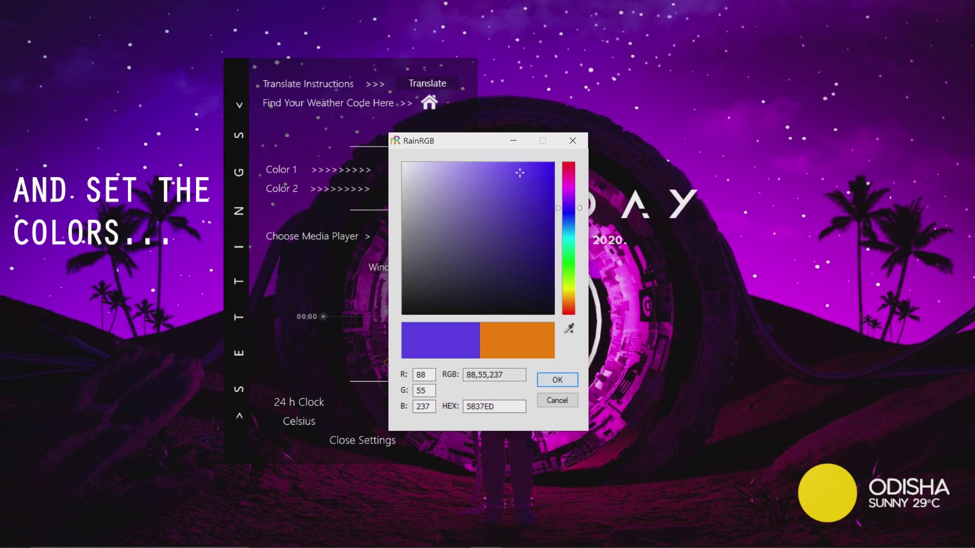
pyautogui.click(557, 380)
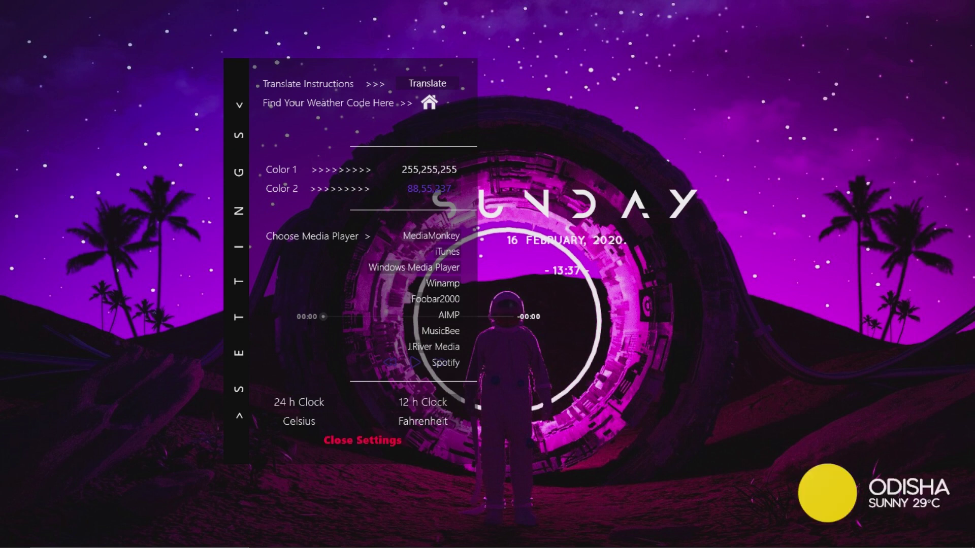
pyautogui.click(362, 440)
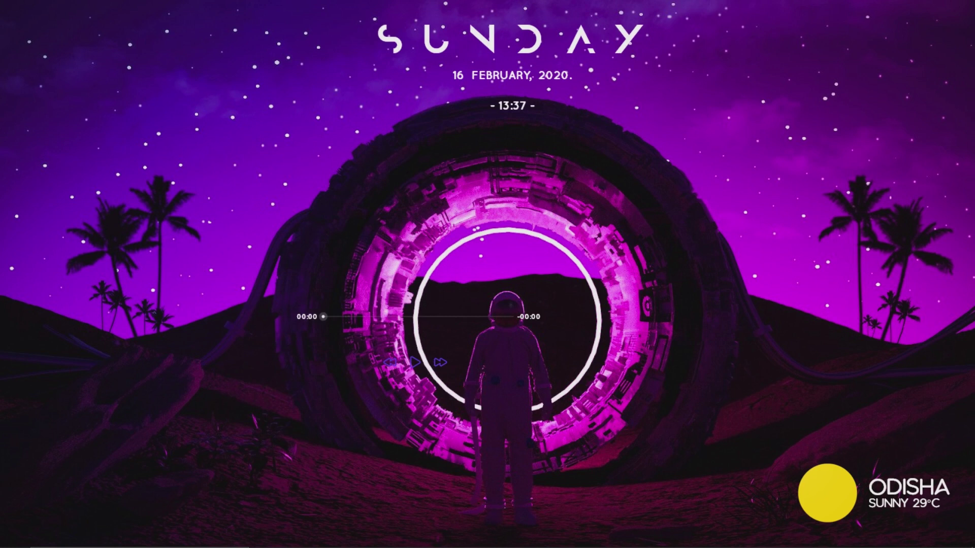
# Unload Mond's Player skin from the desktop
pyautogui.rightClick(313, 317)
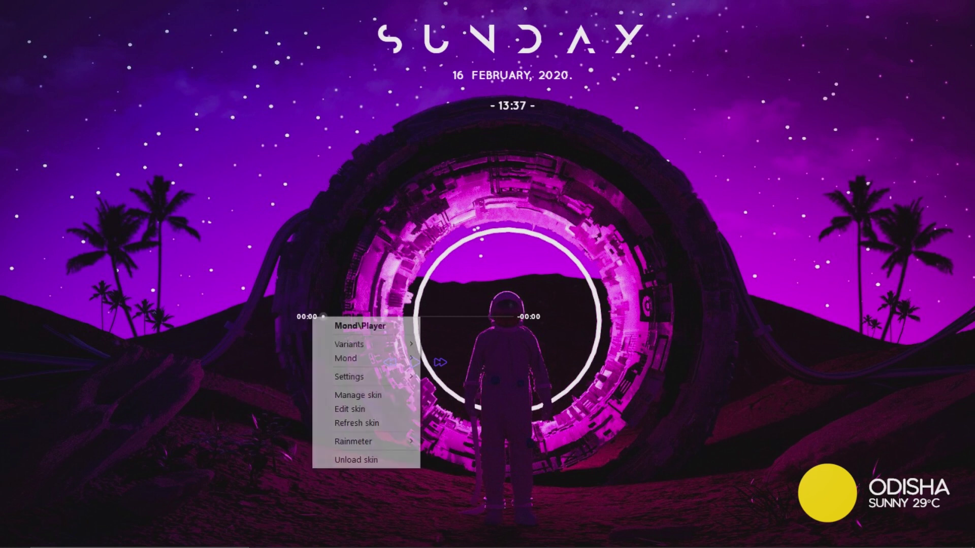
pyautogui.click(345, 460)
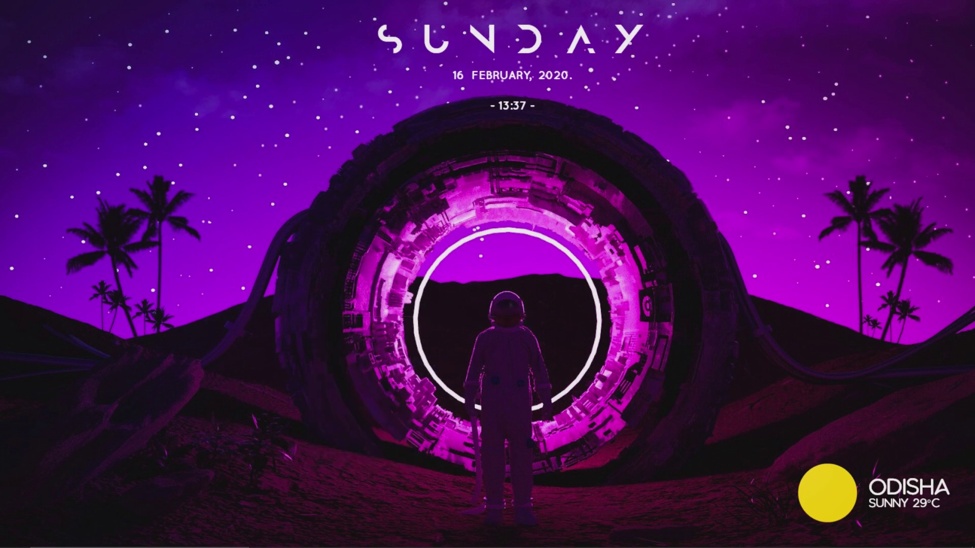
# Open Mond's Clock skin file for editing, delete the [Meter24hClock] and [Meter12hClock] sections, and minimize Notepad
pyautogui.rightClick(516, 103)
pyautogui.click(538, 192)
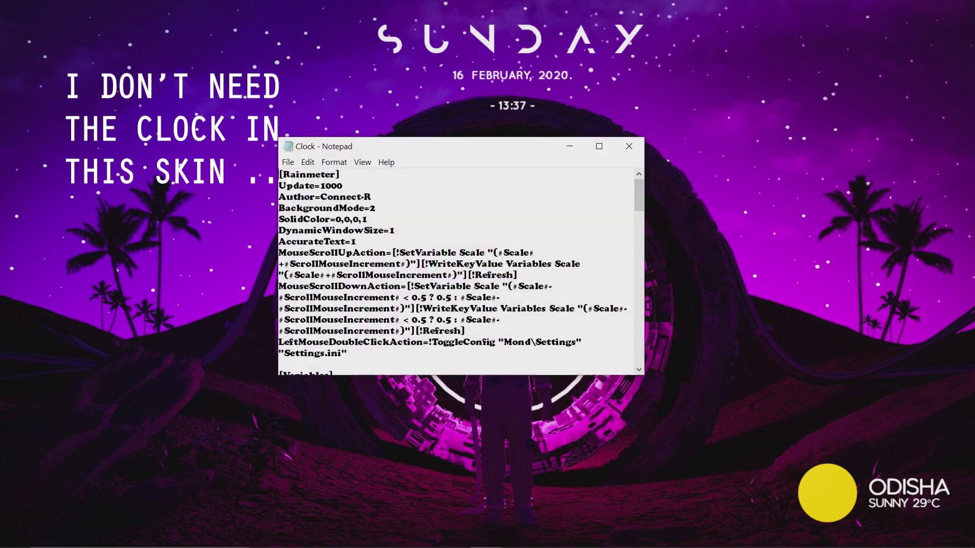
pyautogui.scroll(-5, 456, 271)
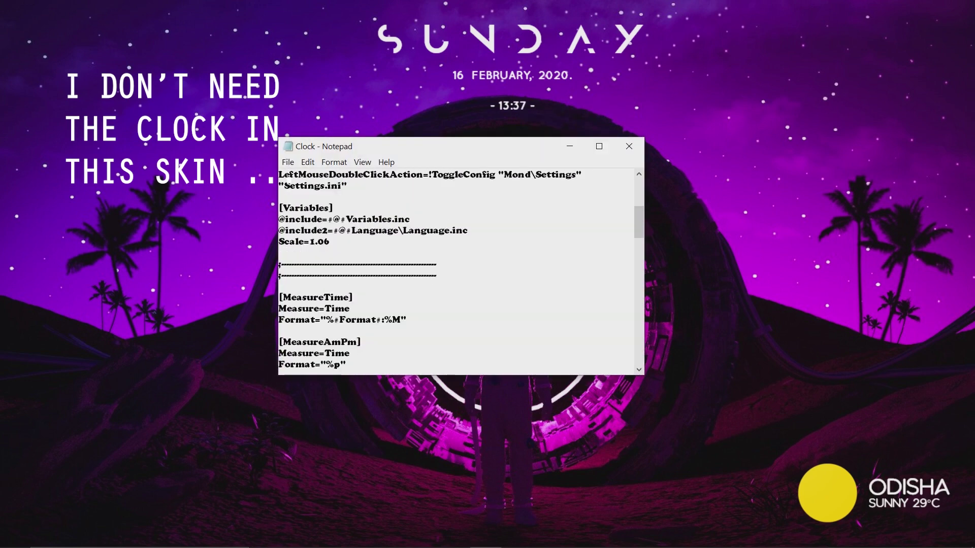
pyautogui.scroll(-2, 455, 272)
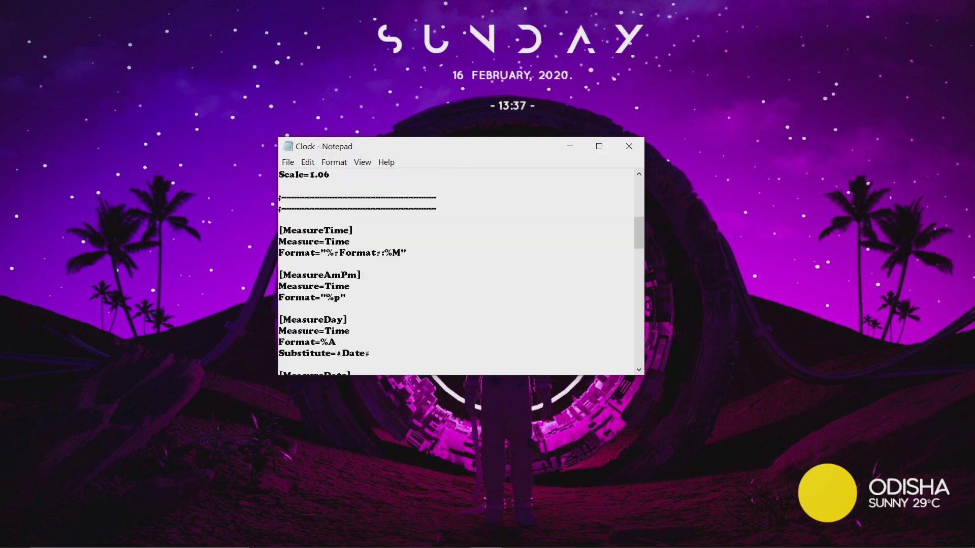
pyautogui.scroll(-6, 456, 272)
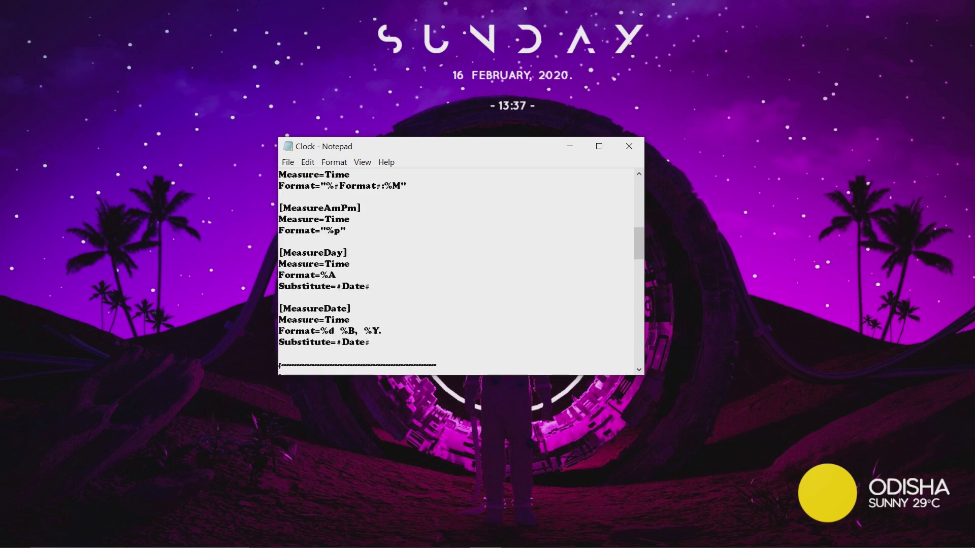
pyautogui.scroll(-2, 456, 271)
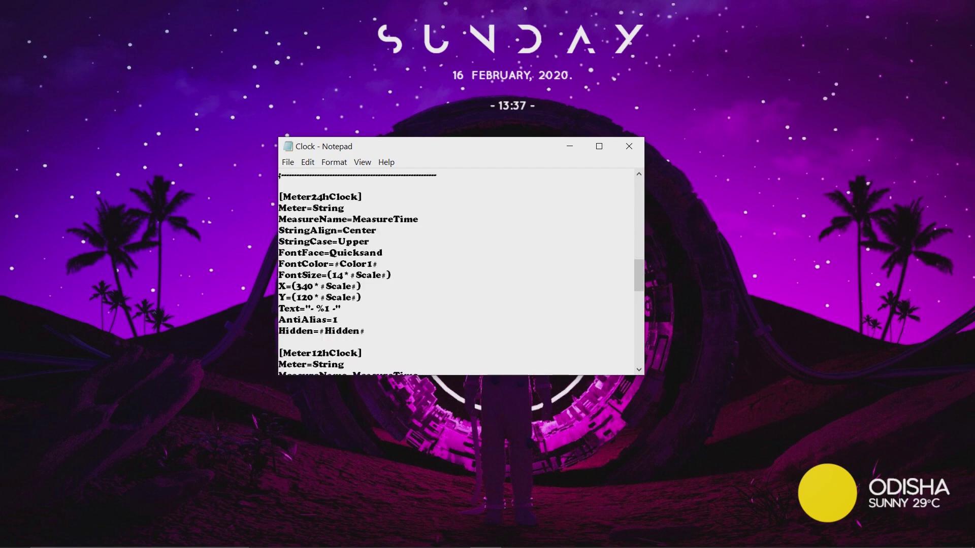
pyautogui.moveTo(278, 196); pyautogui.dragTo(370, 342)
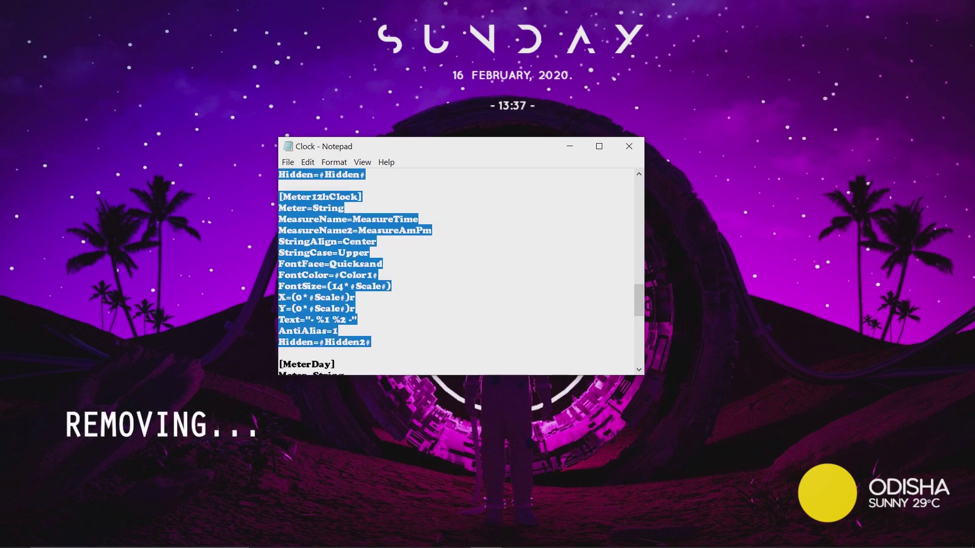
pyautogui.press('Delete')
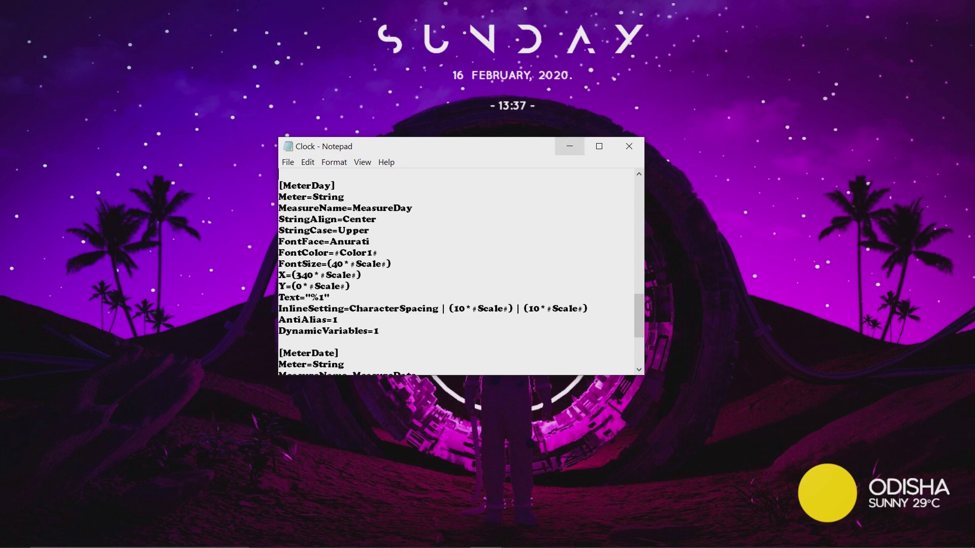
pyautogui.click(570, 147)
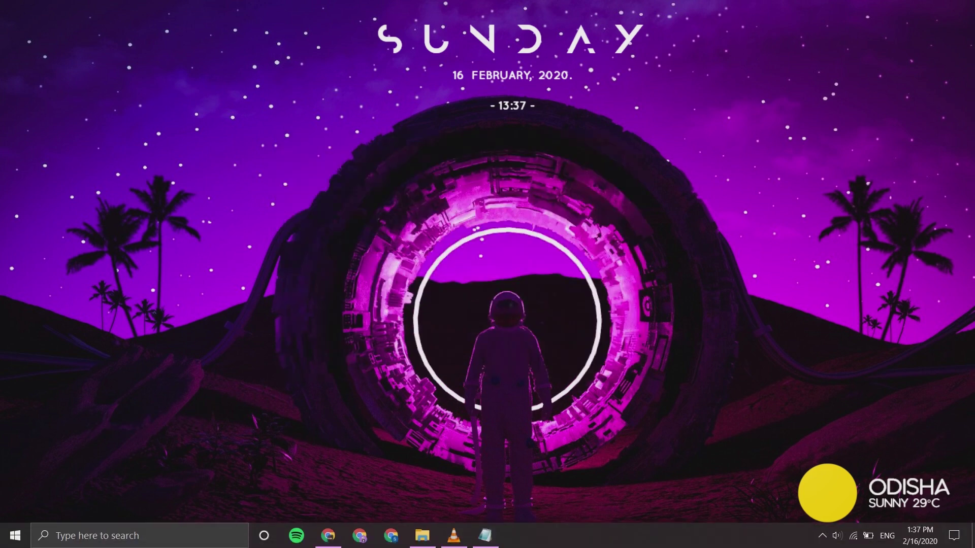
# Open the Rainmeter manager and refresh Mond's Clock.ini skin to apply the edited file
pyautogui.click(823, 536)
pyautogui.click(823, 510)
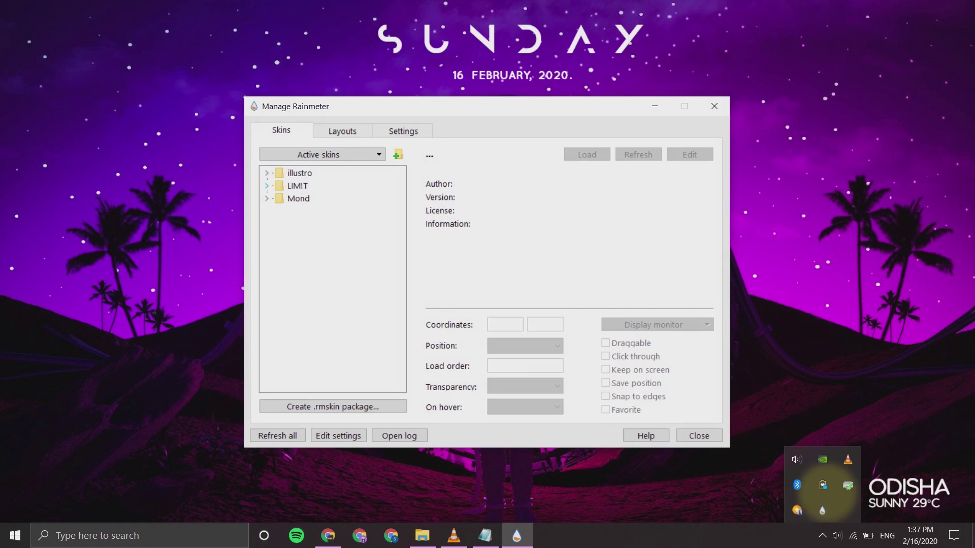
pyautogui.click(266, 199)
pyautogui.click(278, 211)
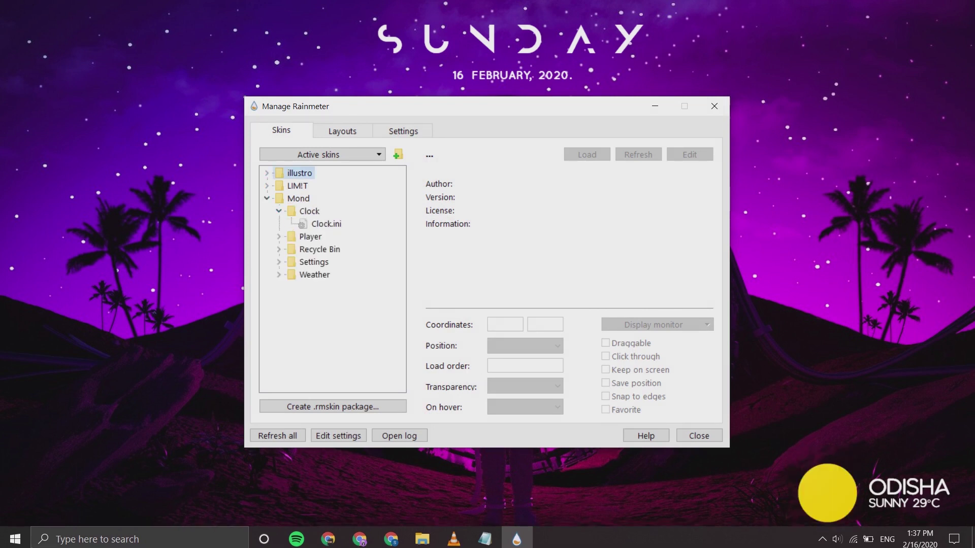
pyautogui.click(320, 224)
pyautogui.click(637, 154)
pyautogui.moveTo(630, 106); pyautogui.dragTo(647, 195)
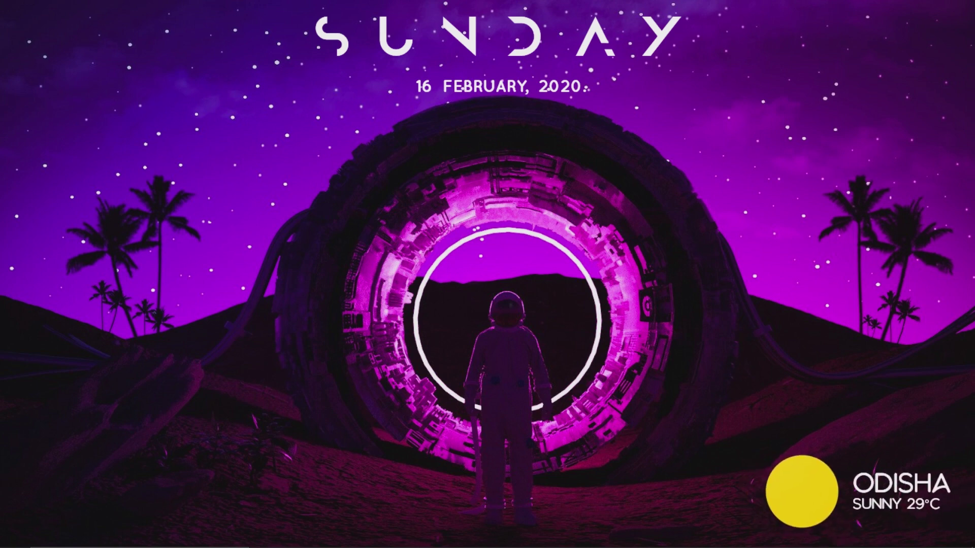
# Load the fill-clock.ini skin from LIM!T's time\clock folder, and minimize the Rainmeter manager
pyautogui.click(516, 535)
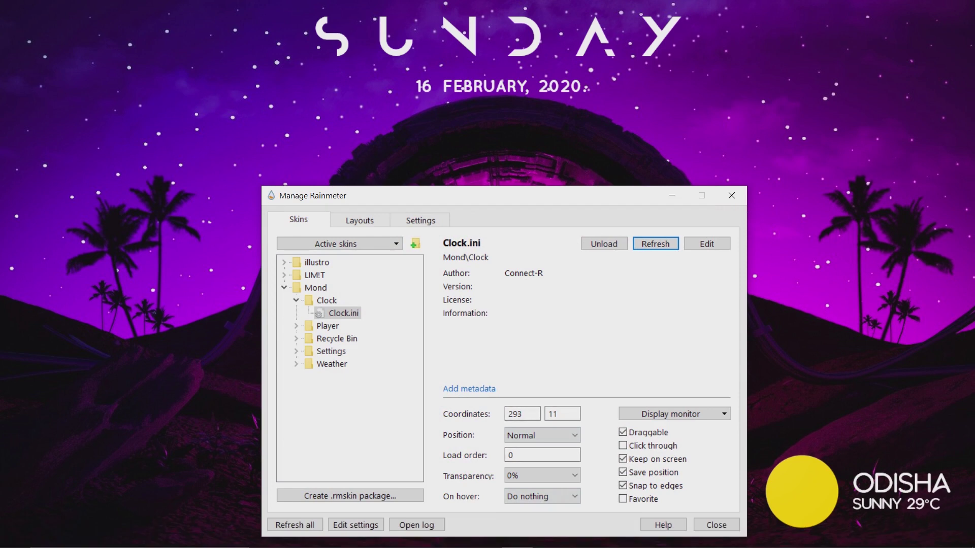
pyautogui.click(284, 287)
pyautogui.click(284, 275)
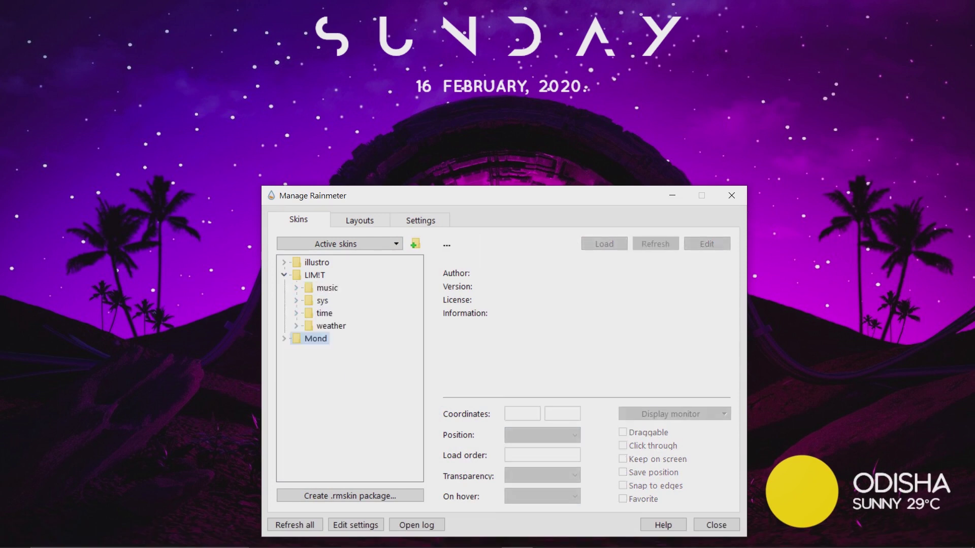
pyautogui.click(296, 312)
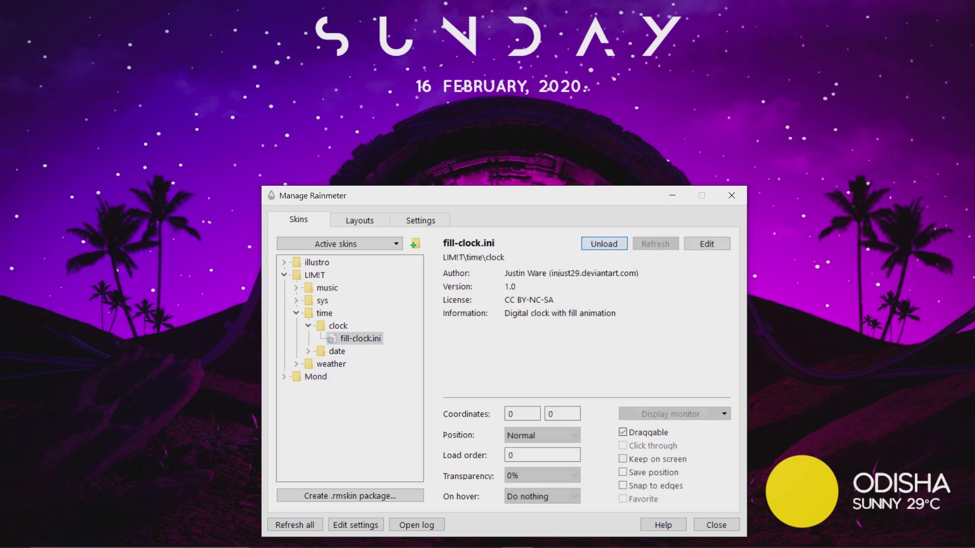
pyautogui.click(672, 195)
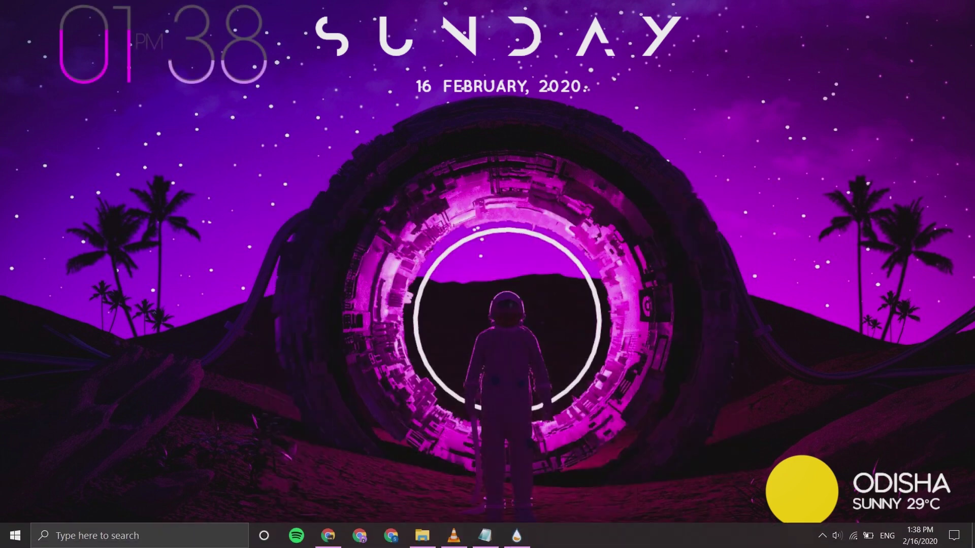
# Move the LIM!T clock down to the lower-left area of the desktop, level with the weather widget
pyautogui.moveTo(163, 45); pyautogui.dragTo(163, 452)
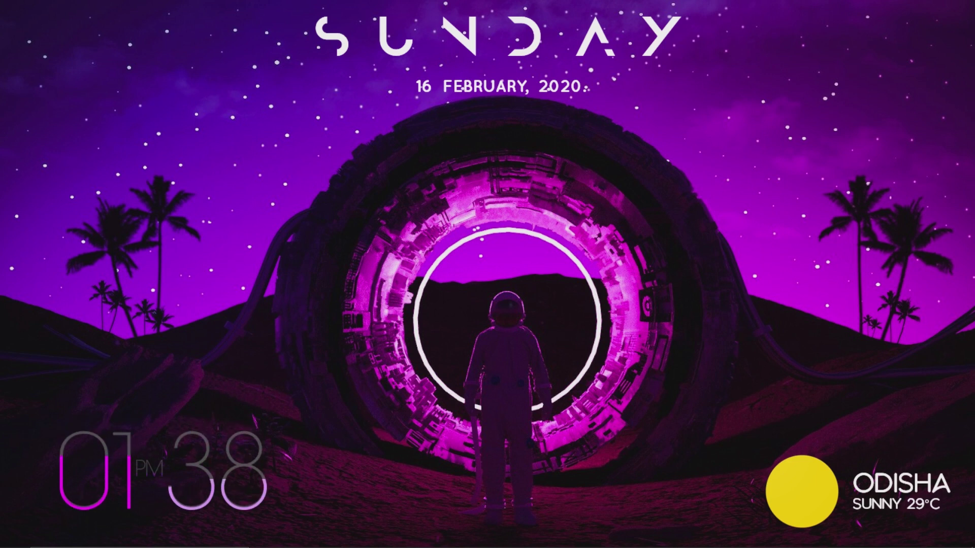
# Switch to Chrome, download custom Ultralight launcher_1.rmskin from Google Drive into the PC CUSTOM folder, and minimize the browser
pyautogui.moveTo(485, 547)
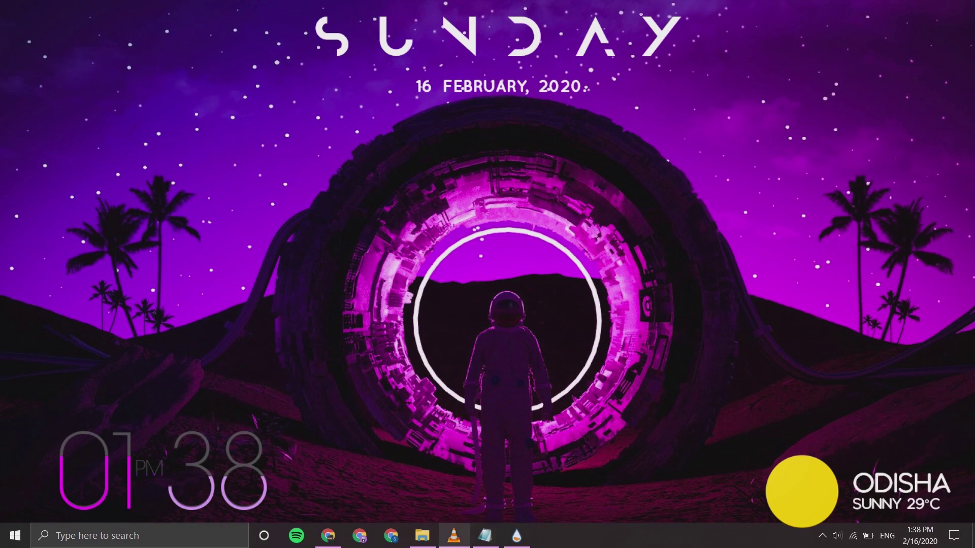
pyautogui.click(328, 536)
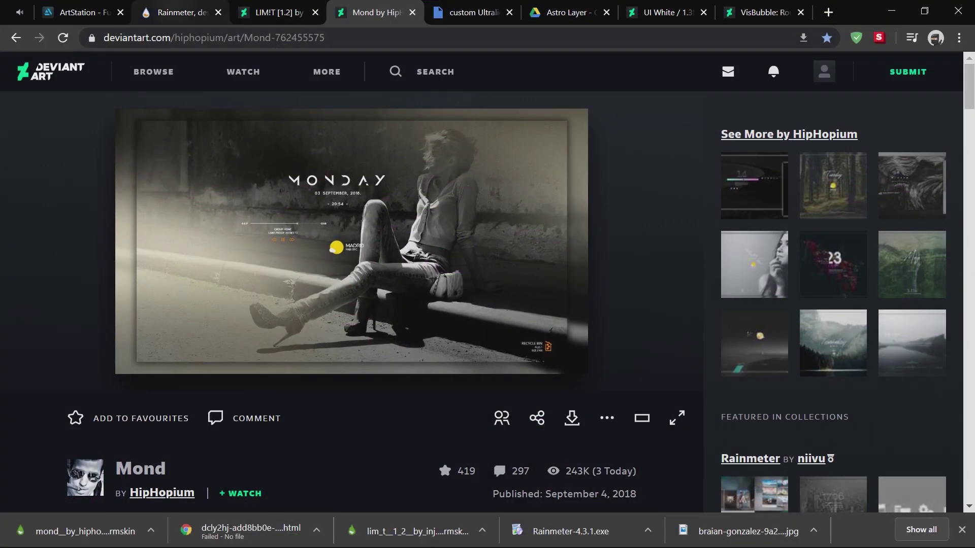
pyautogui.click(473, 13)
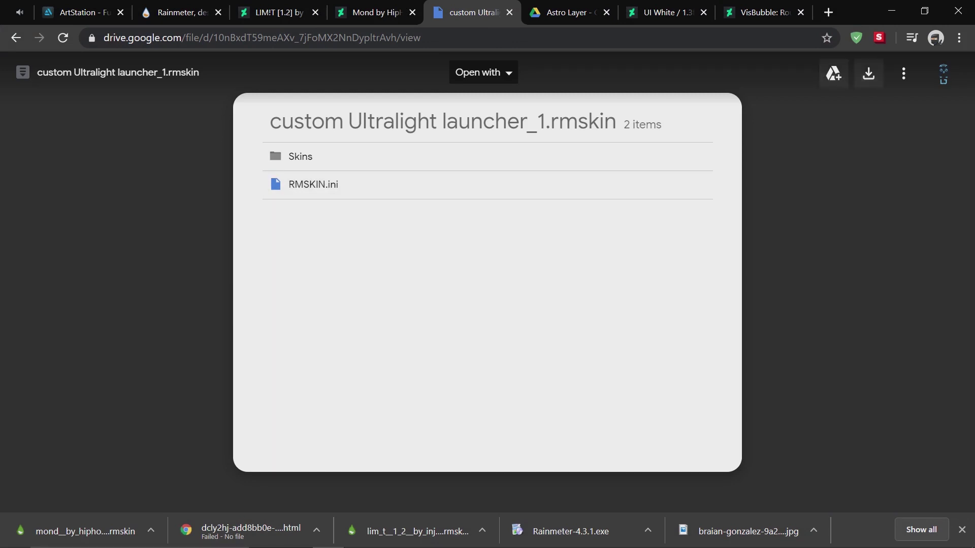
pyautogui.click(868, 73)
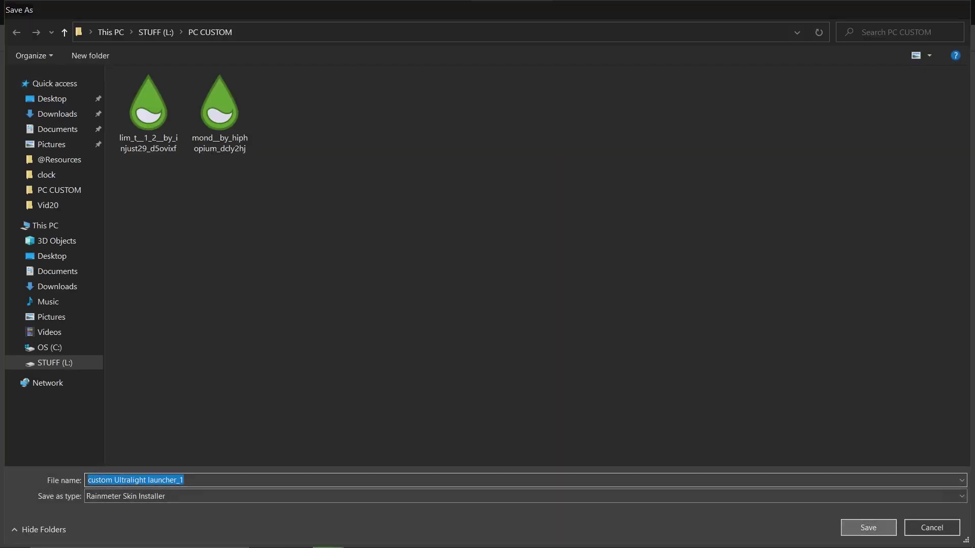
pyautogui.press('Return')
pyautogui.click(891, 10)
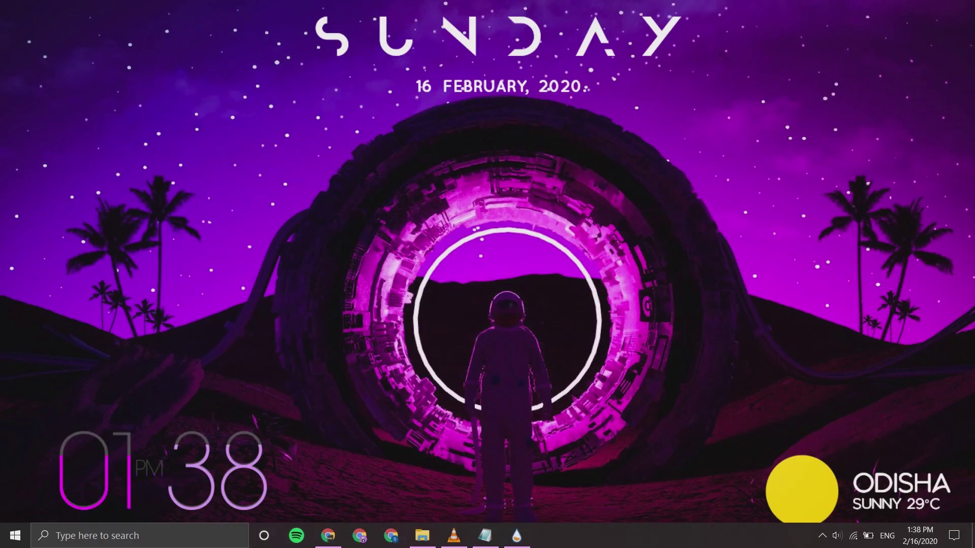
# Install the custom Ultralight launcher_1 skin package from the PC CUSTOM folder and minimize File Explorer
pyautogui.click(422, 536)
pyautogui.click(430, 108)
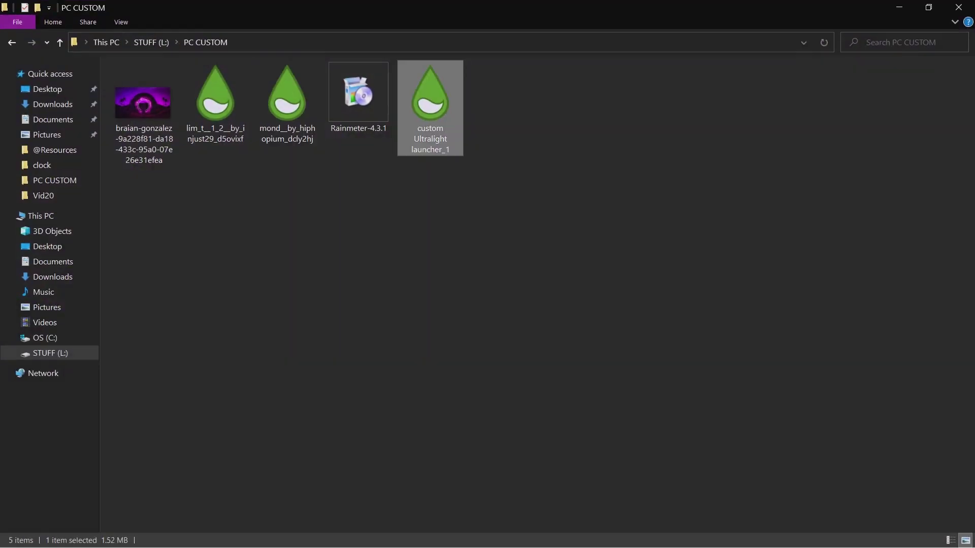
pyautogui.doubleClick(430, 108)
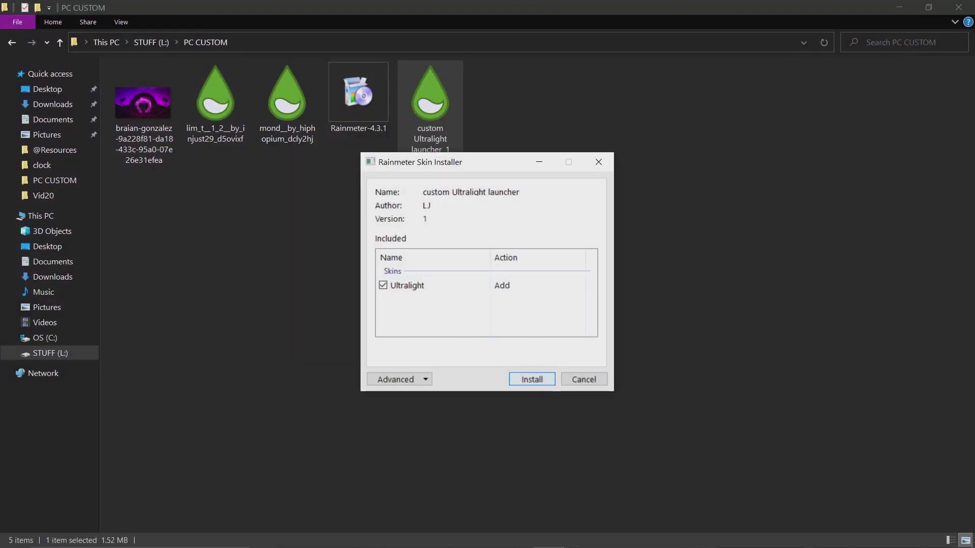
pyautogui.click(531, 379)
pyautogui.press('Return')
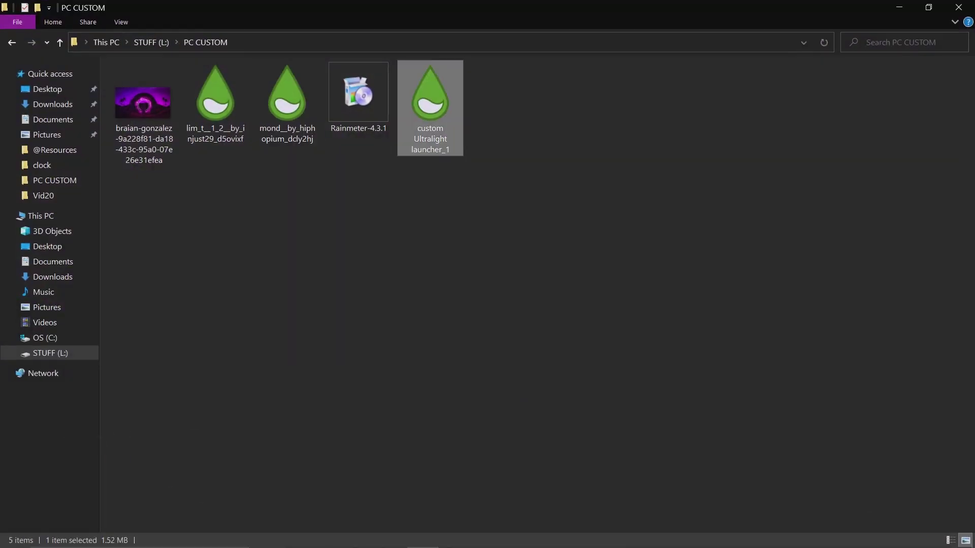
pyautogui.click(899, 8)
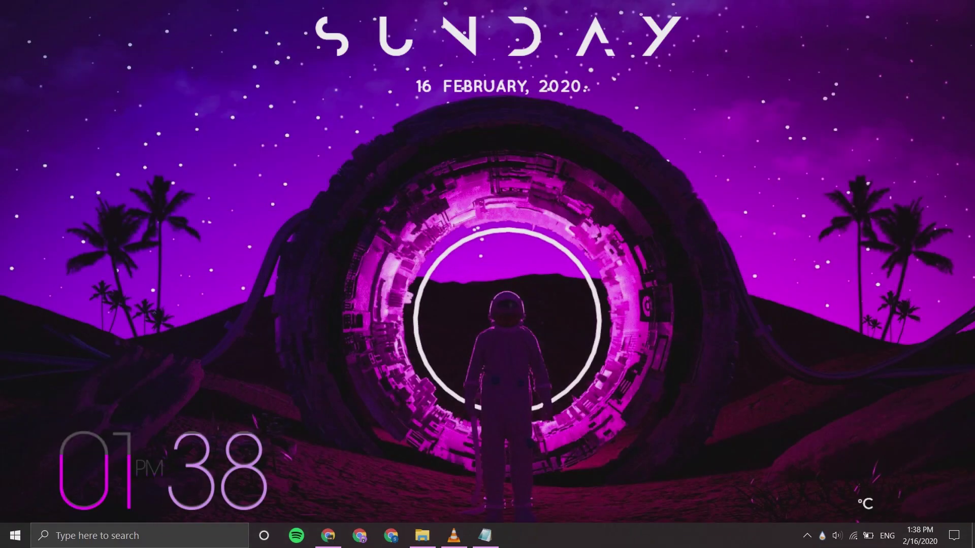
# Load Ultralight Launcher.ini from the Rainmeter manager, minimize the manager, and place the launcher icons in an arc above the ring at about 460, 152
pyautogui.rightClick(648, 217)
pyautogui.click(668, 255)
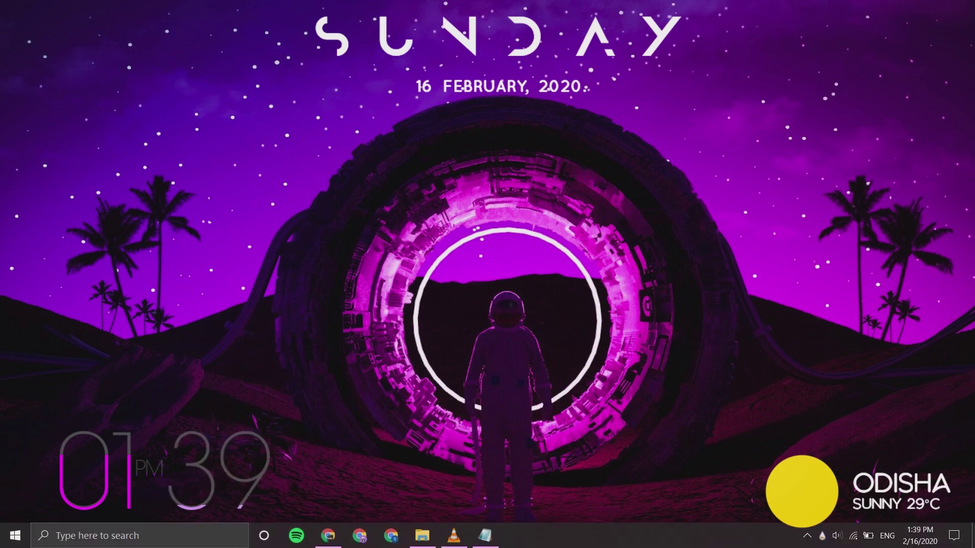
pyautogui.click(807, 536)
pyautogui.click(822, 510)
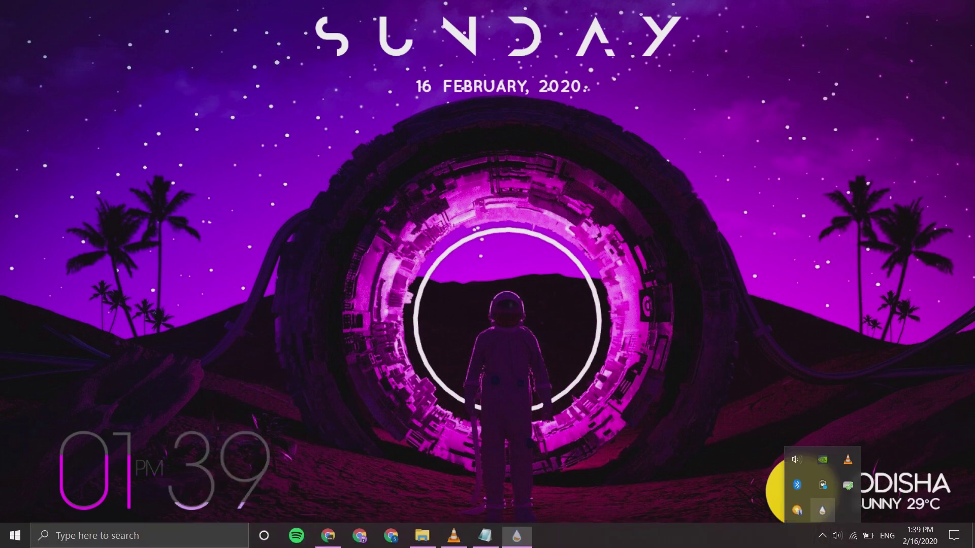
pyautogui.doubleClick(304, 211)
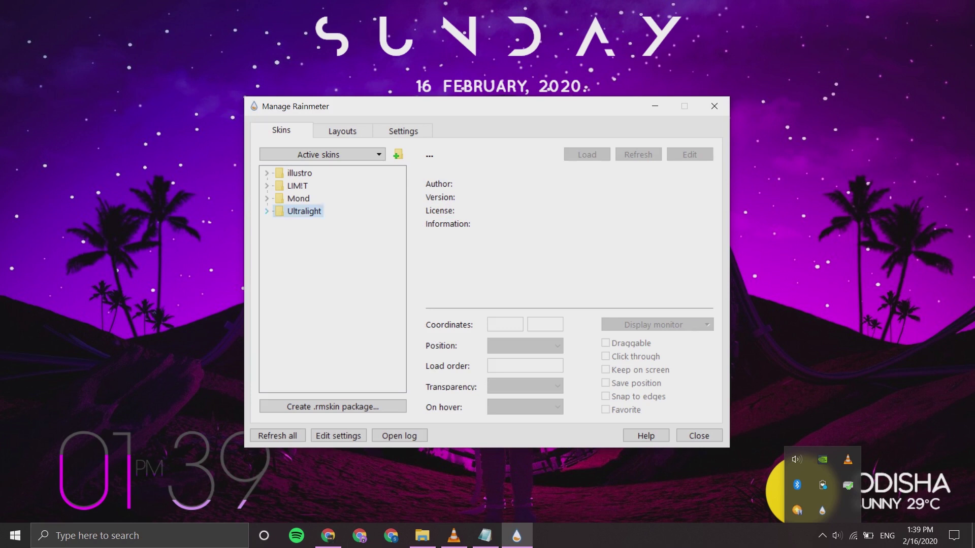
pyautogui.click(279, 237)
pyautogui.click(345, 249)
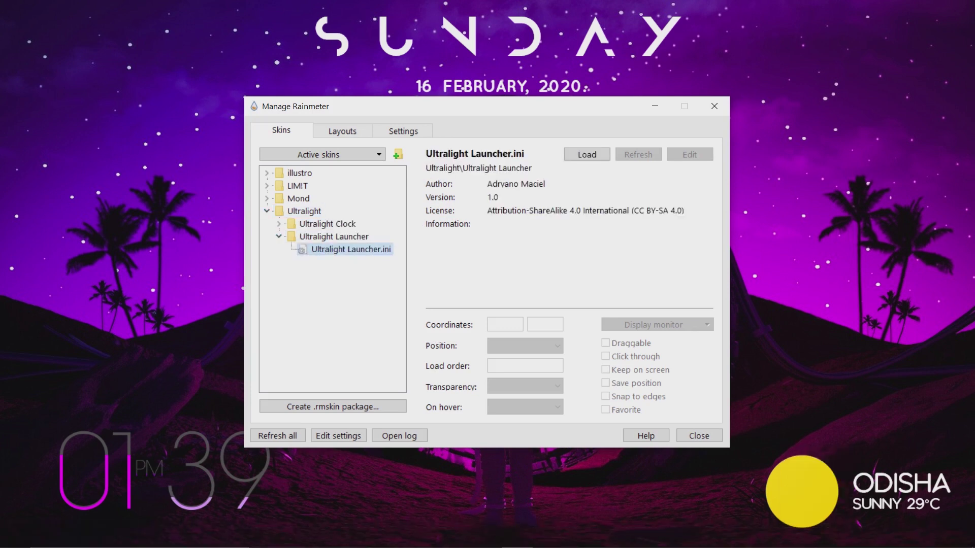
pyautogui.click(587, 154)
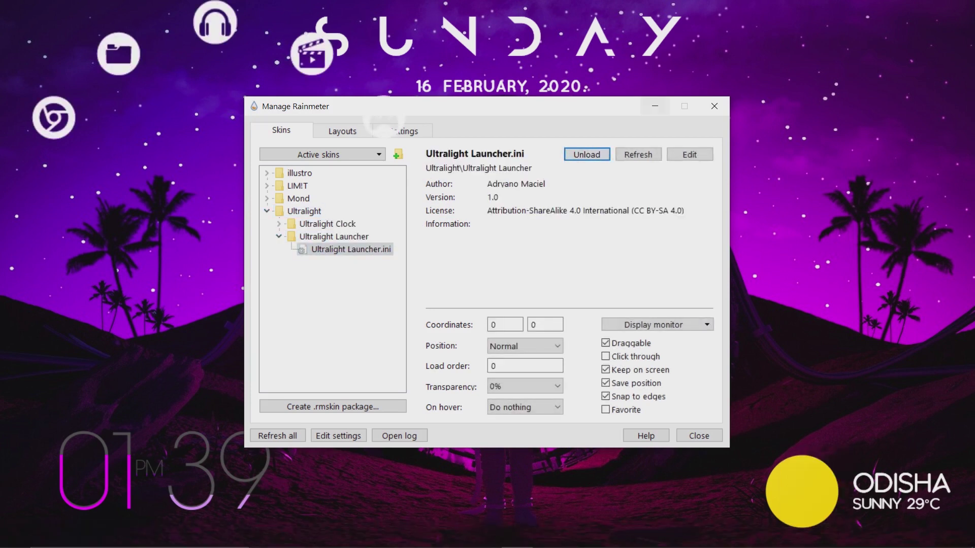
pyautogui.click(655, 106)
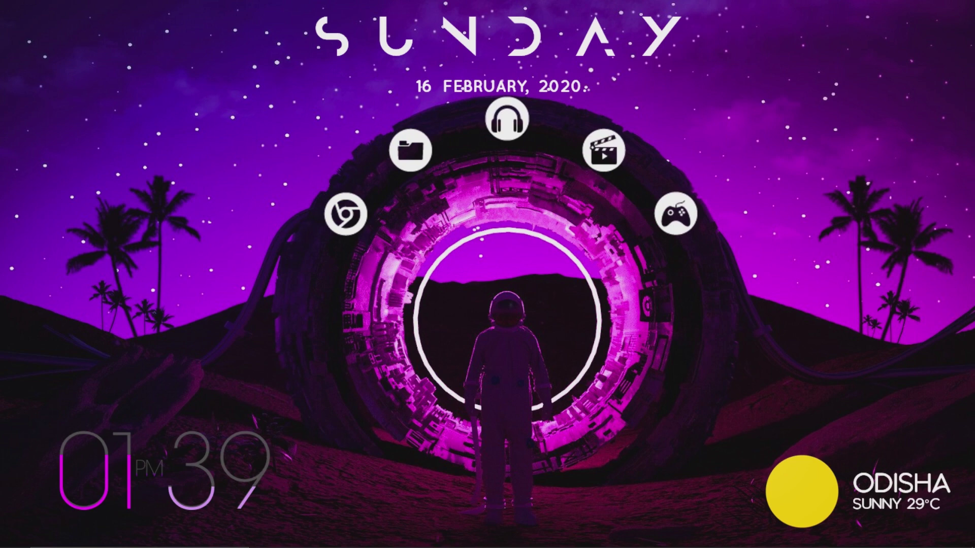
# Set the Ultralight Launcher skin's transparency to 50% and its hover behavior to Fade in, then close the Rainmeter manager
pyautogui.click(822, 535)
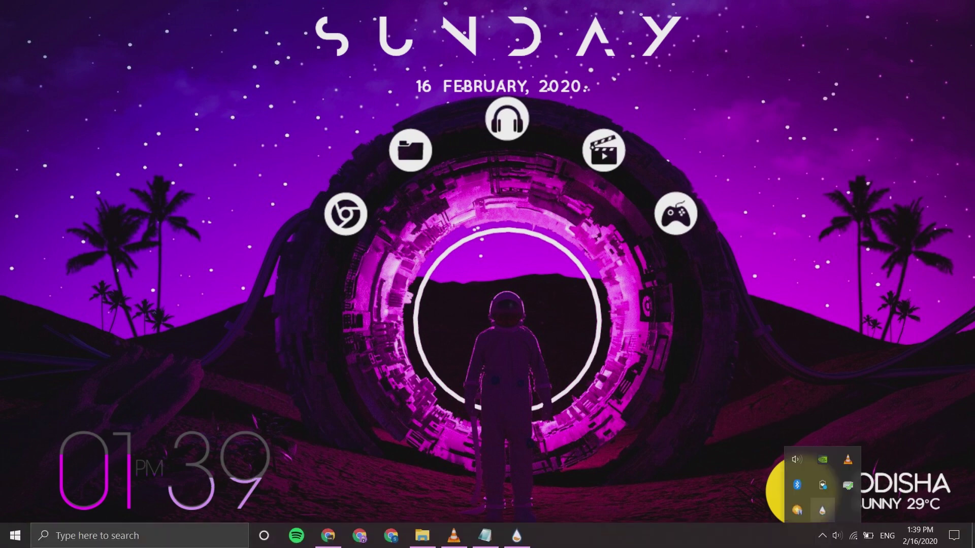
pyautogui.doubleClick(822, 510)
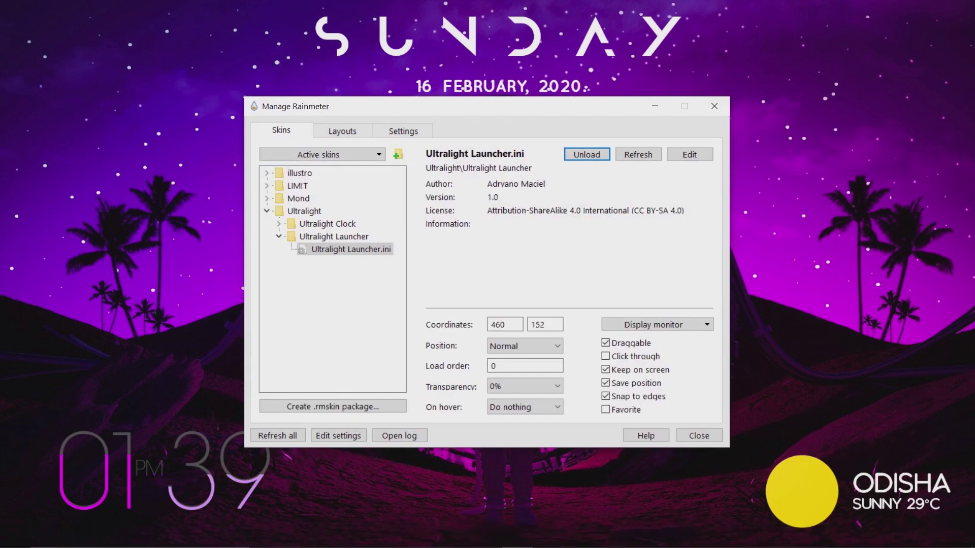
pyautogui.moveTo(487, 106); pyautogui.dragTo(94, 80)
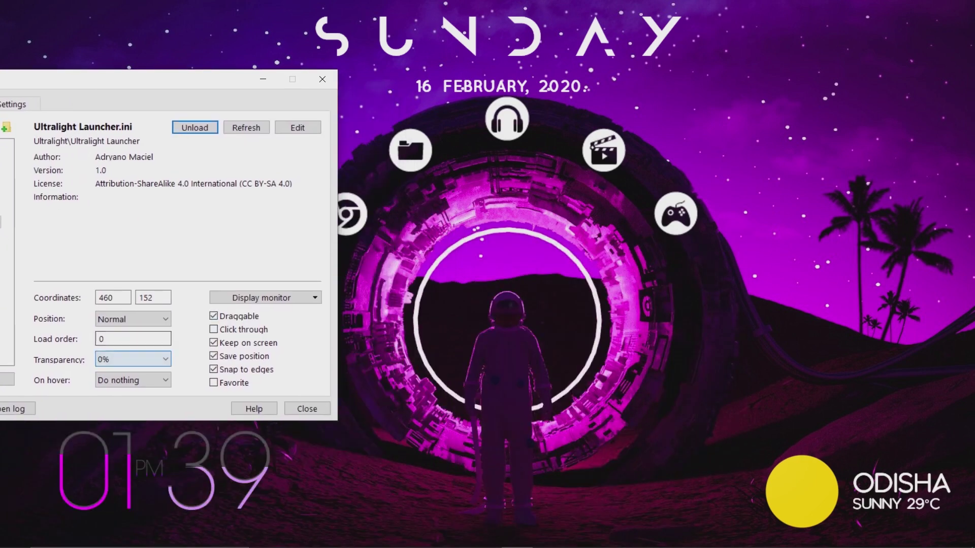
pyautogui.click(133, 359)
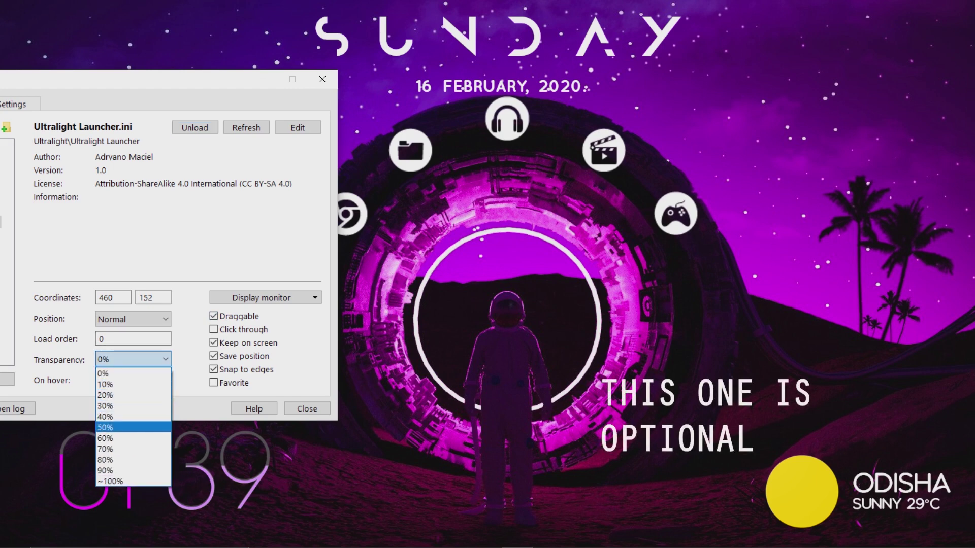
pyautogui.click(105, 427)
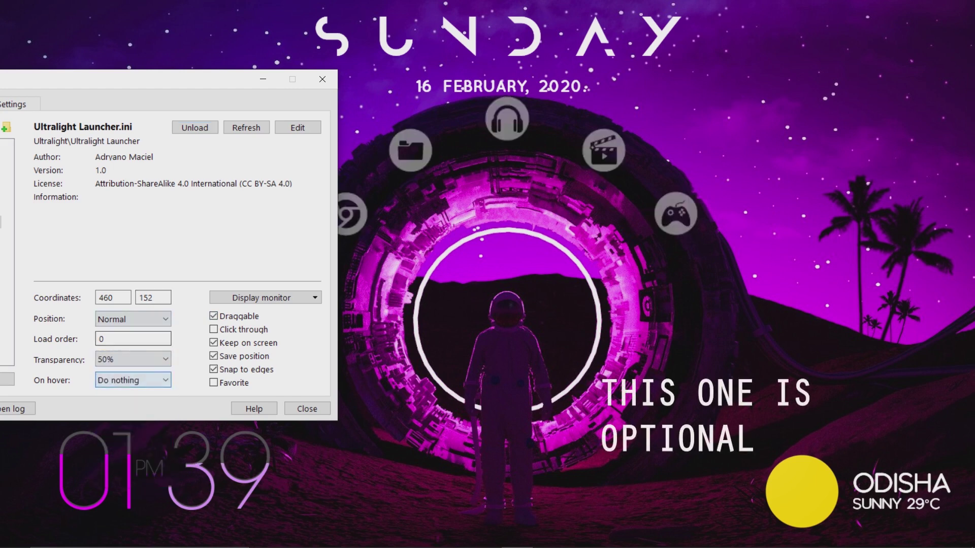
pyautogui.click(133, 379)
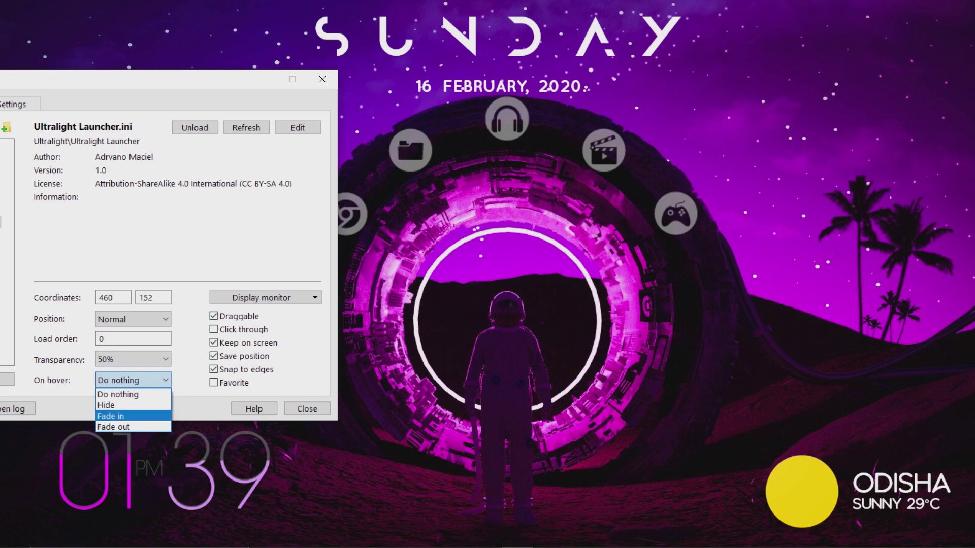
pyautogui.click(110, 415)
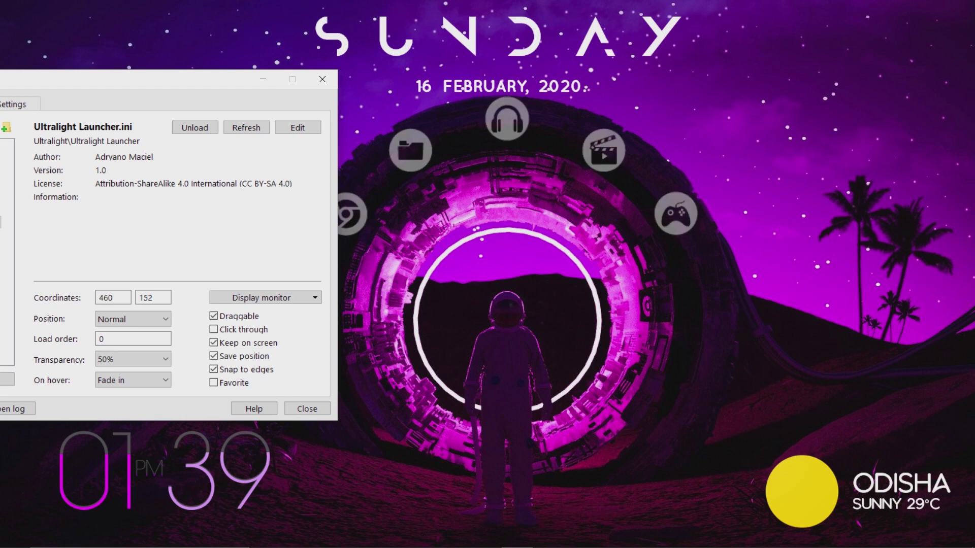
pyautogui.click(307, 409)
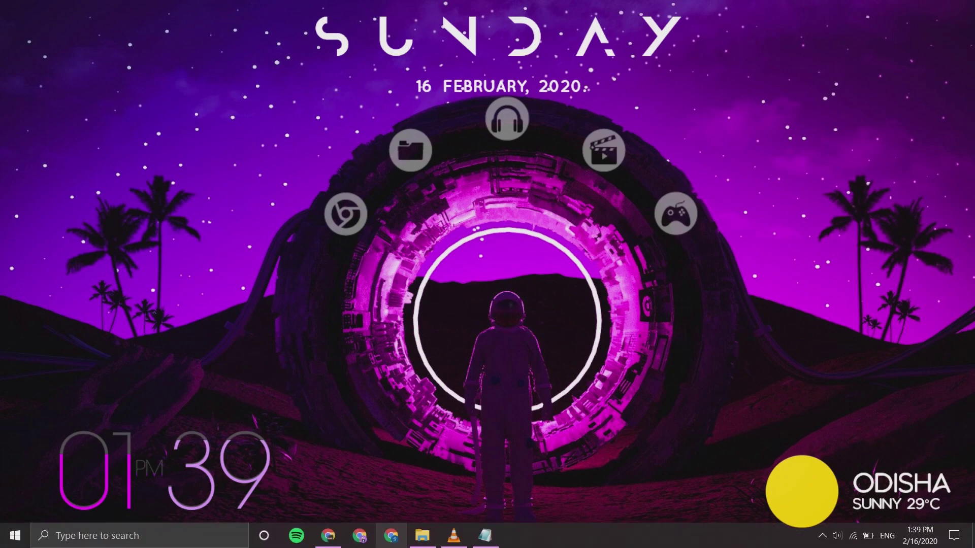
# Switch to Chrome and download the shared Astro Layer folder from Google Drive into the PC CUSTOM folder
pyautogui.click(328, 535)
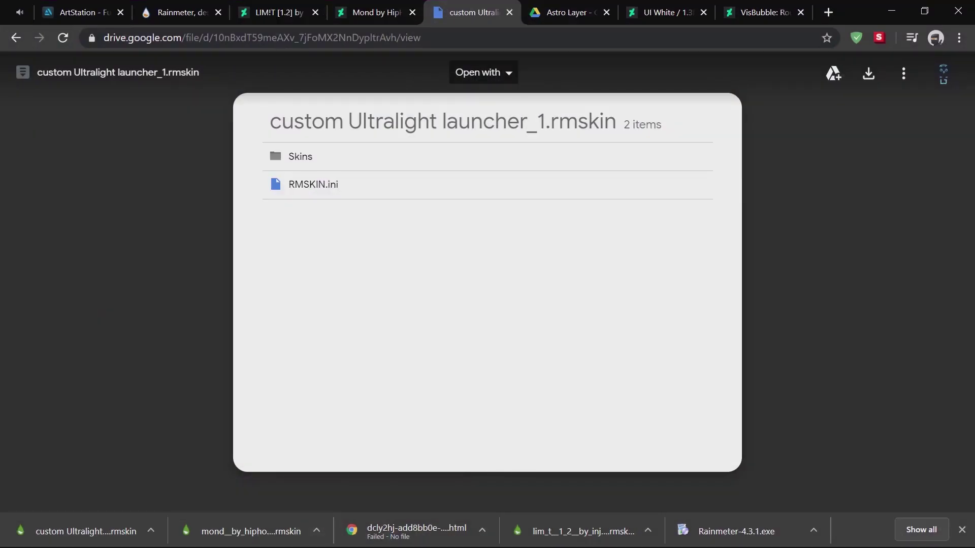
pyautogui.click(564, 12)
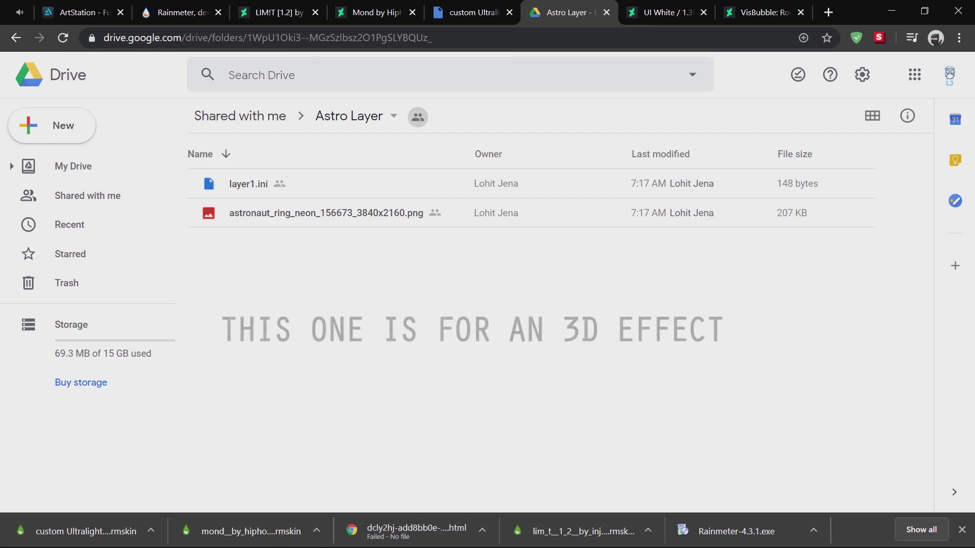
pyautogui.click(239, 116)
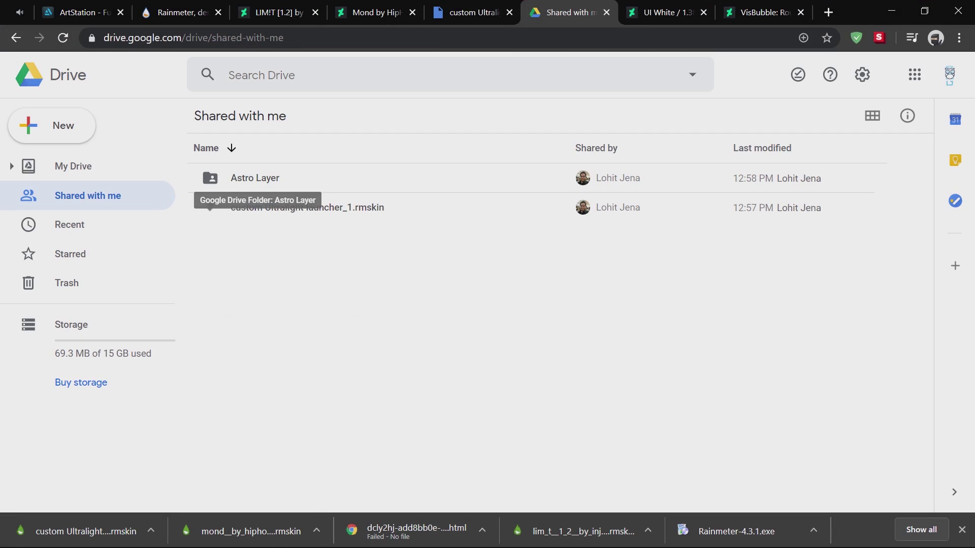
pyautogui.click(256, 177)
pyautogui.rightClick(260, 176)
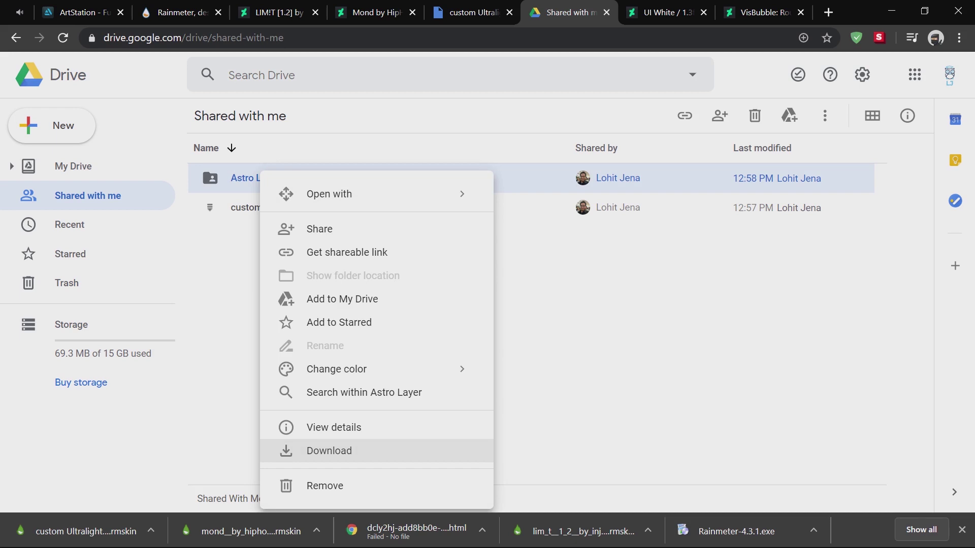
pyautogui.click(329, 451)
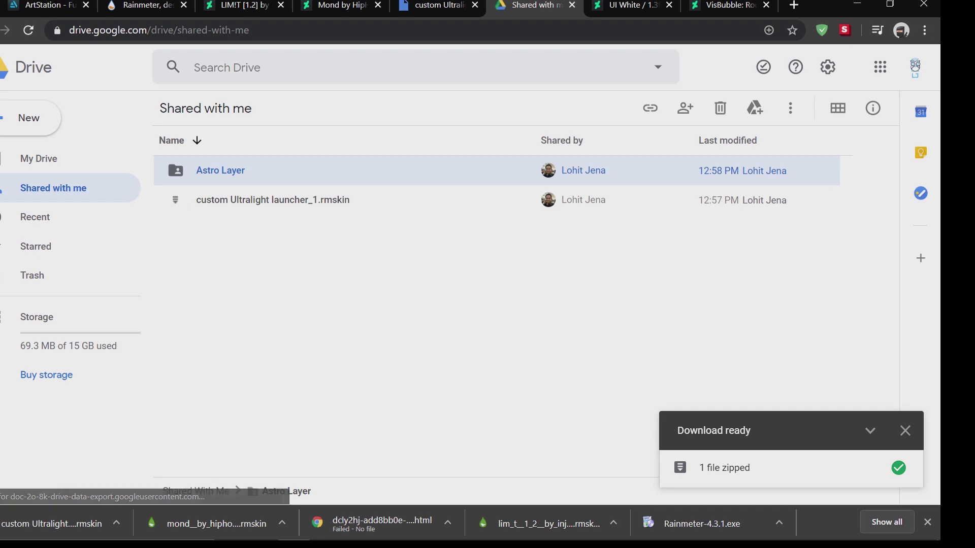
pyautogui.press('Return')
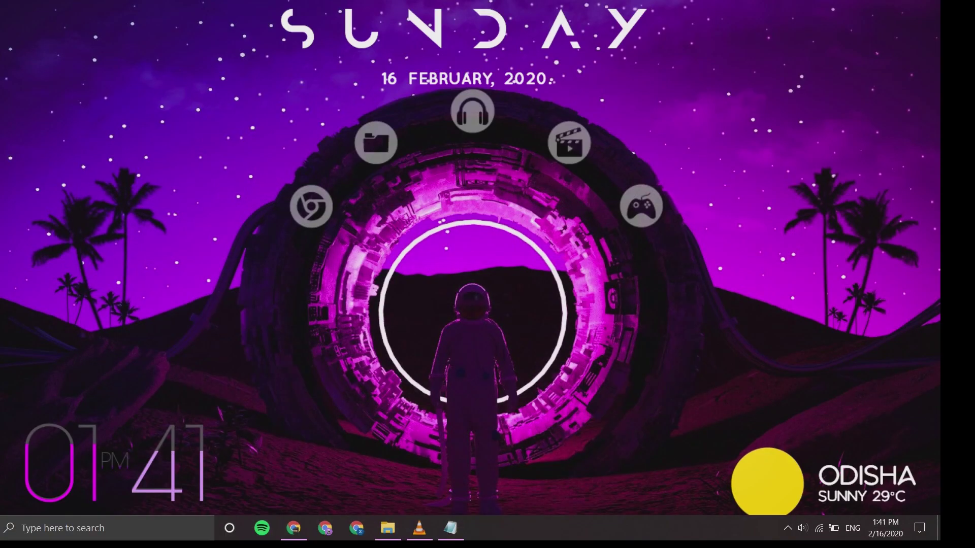
# Extract the downloaded Astro Layer zip archive into the PC CUSTOM folder with 7-Zip
pyautogui.click(387, 528)
pyautogui.click(467, 101)
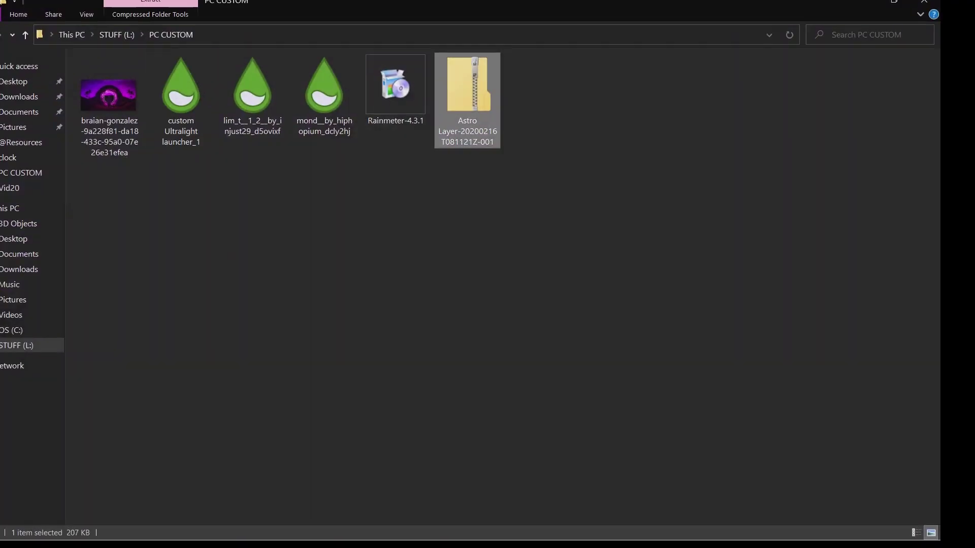
pyautogui.rightClick(464, 97)
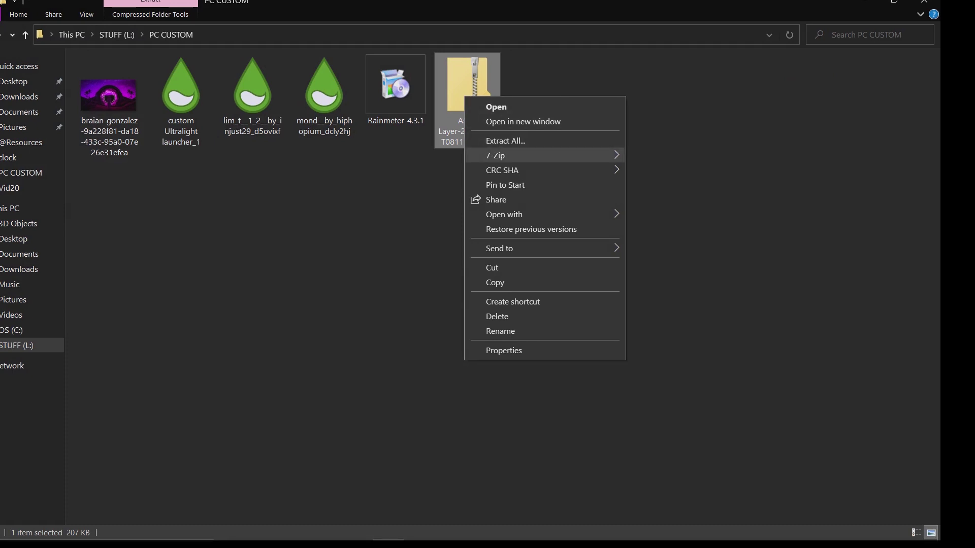
pyautogui.moveTo(508, 156)
pyautogui.click(665, 201)
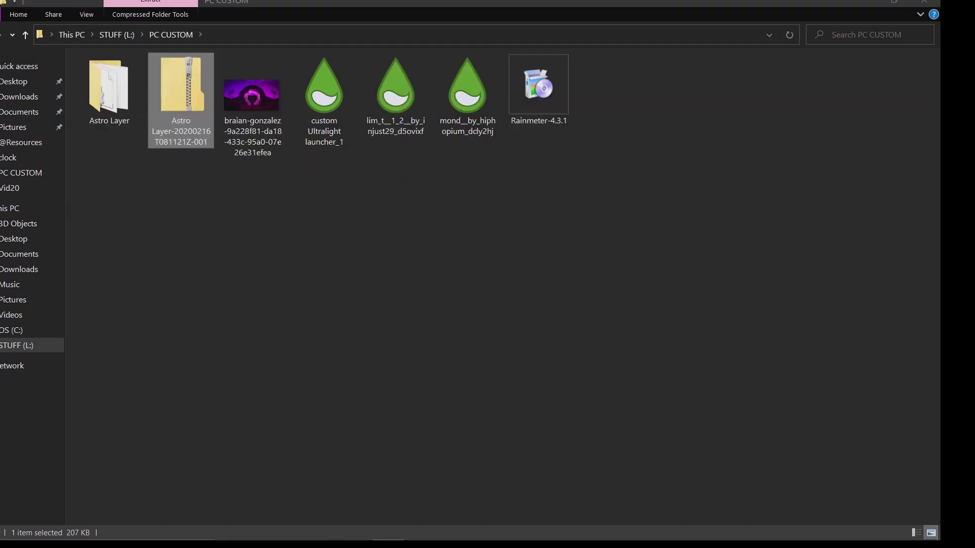
# Move the extracted Astro Layer folder from PC CUSTOM into the Documents > Rainmeter > Skins folder
pyautogui.click(109, 89)
pyautogui.rightClick(107, 113)
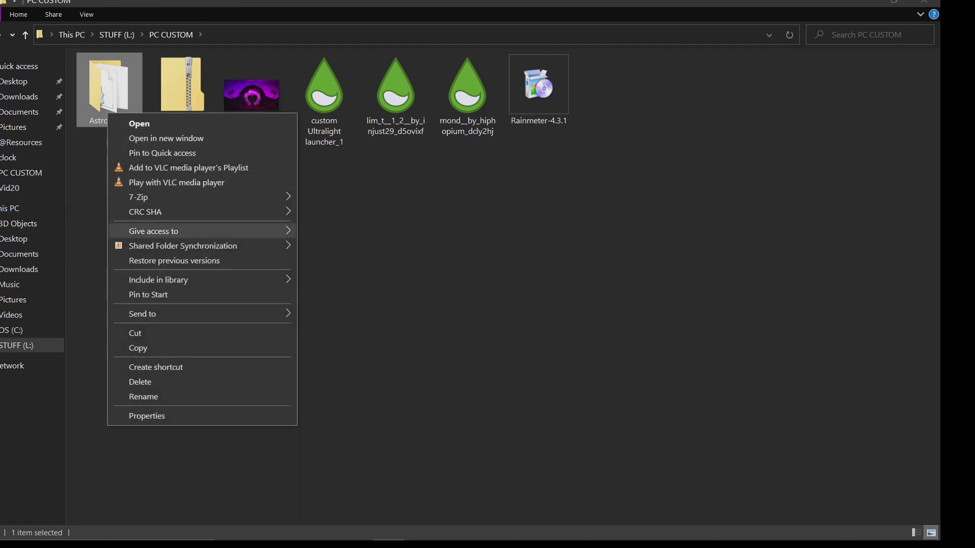
pyautogui.click(135, 334)
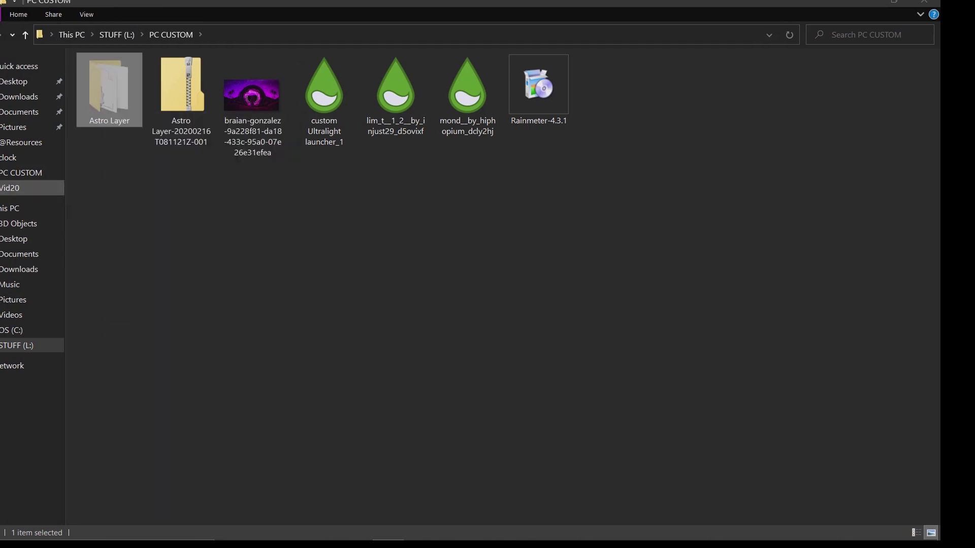
pyautogui.click(21, 111)
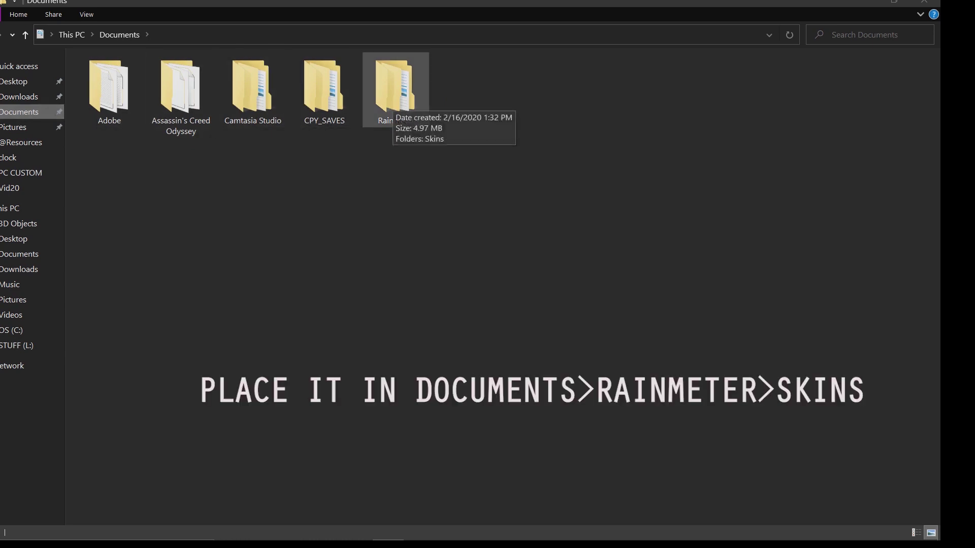
pyautogui.doubleClick(396, 87)
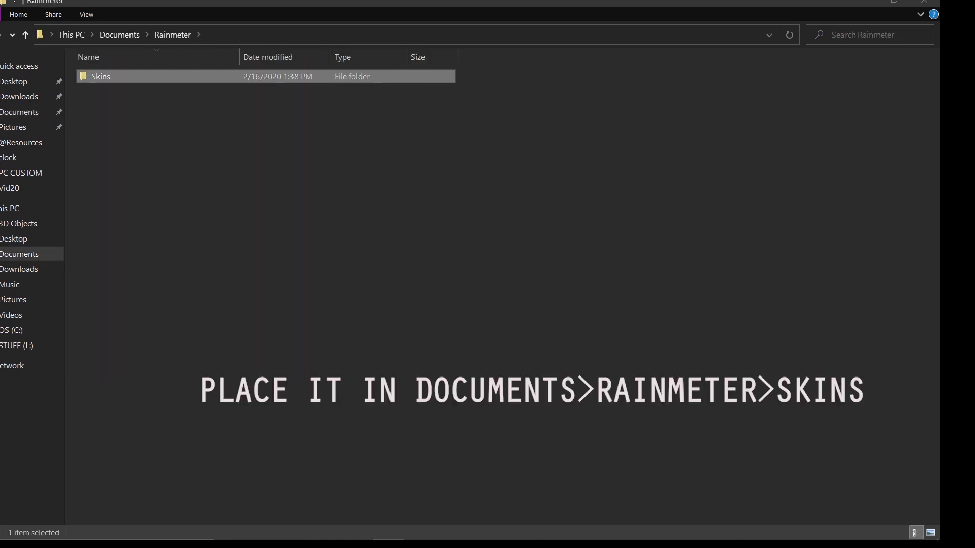
pyautogui.doubleClick(355, 77)
pyautogui.rightClick(206, 187)
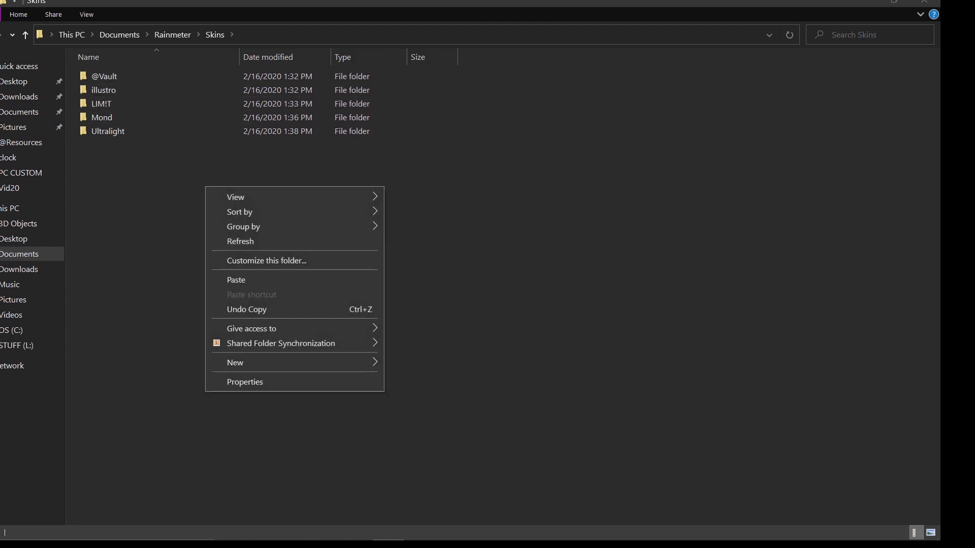
pyautogui.click(244, 280)
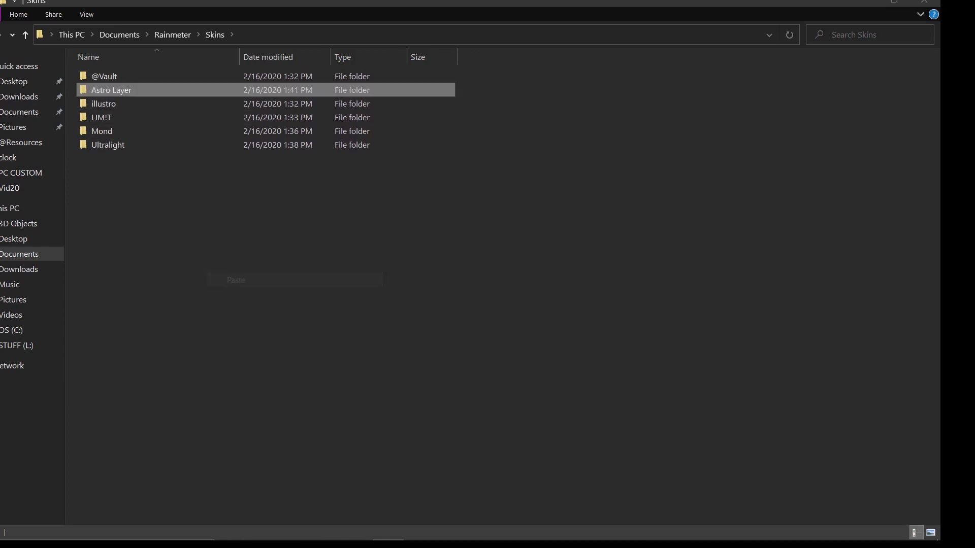
pyautogui.click(244, 280)
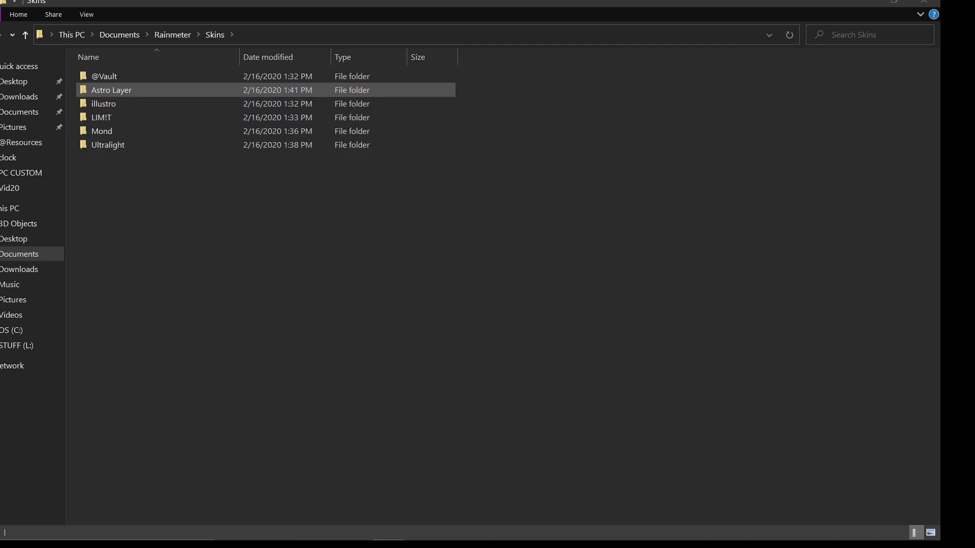
# Open the layer1 file from the Astro Layer skin folder in Notepad and minimize the folder window
pyautogui.doubleClick(178, 89)
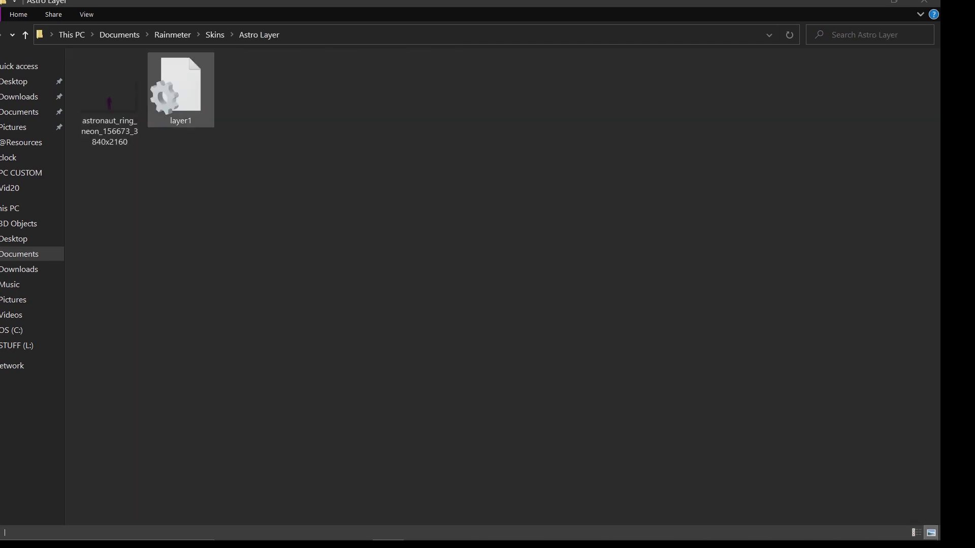
pyautogui.doubleClick(181, 90)
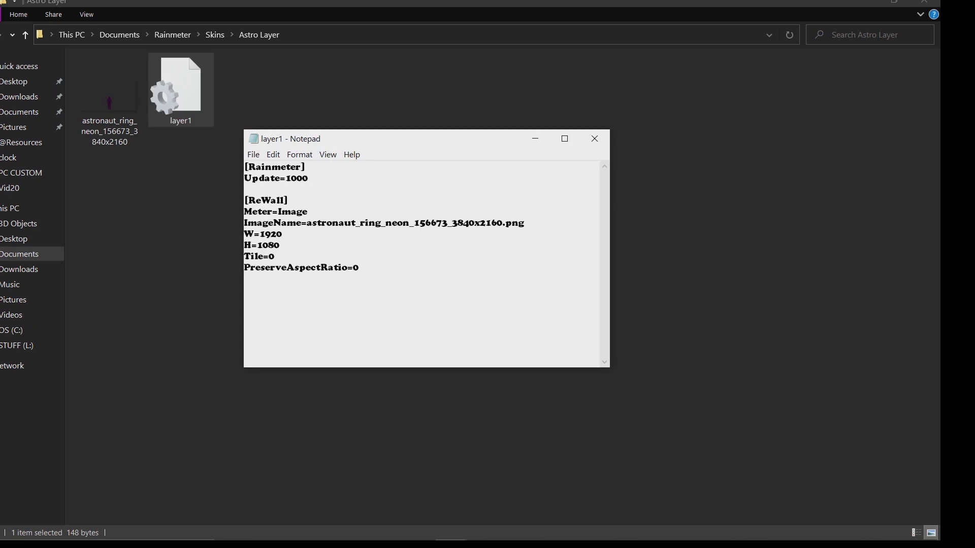
pyautogui.click(864, 2)
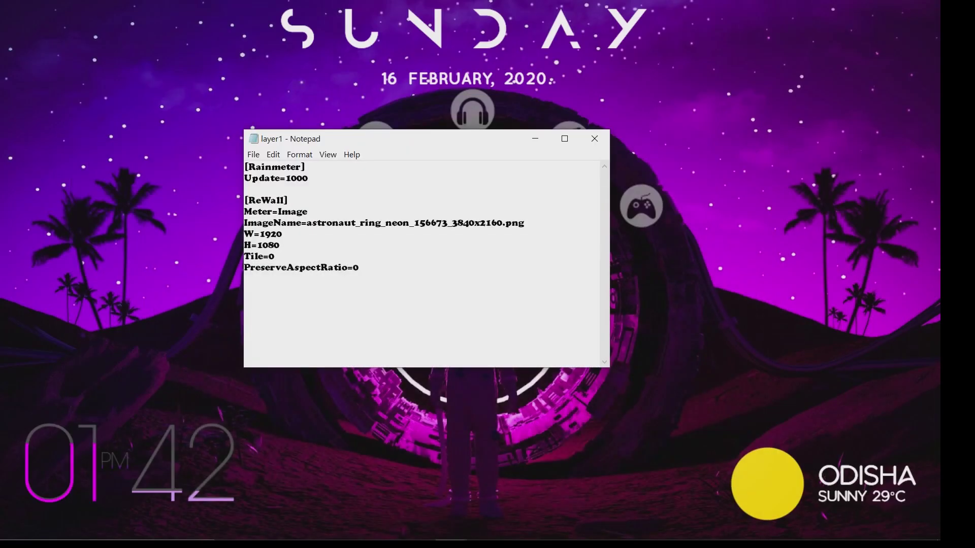
# Open the Windows display settings beside the layer1 file and check the display scaling and resolution
pyautogui.rightClick(106, 129)
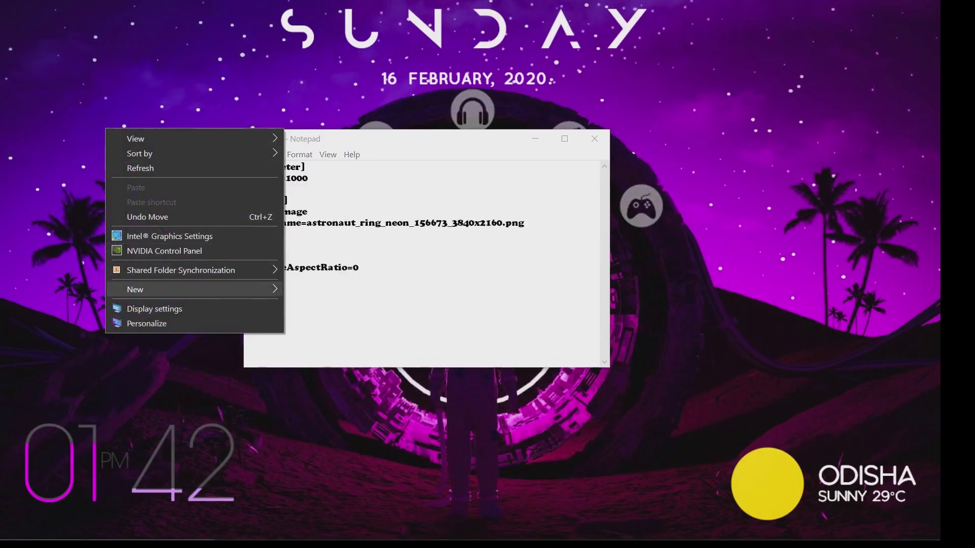
pyautogui.click(154, 309)
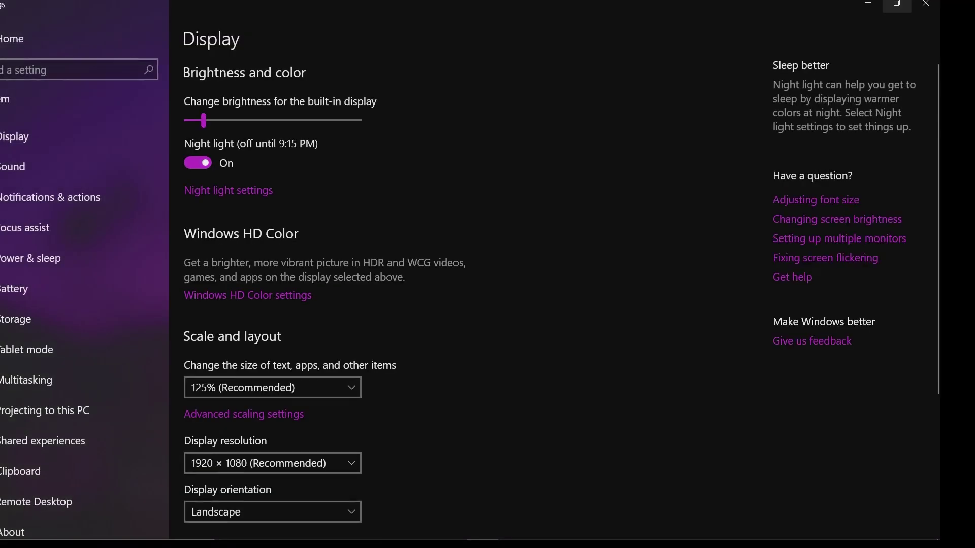
pyautogui.click(896, 3)
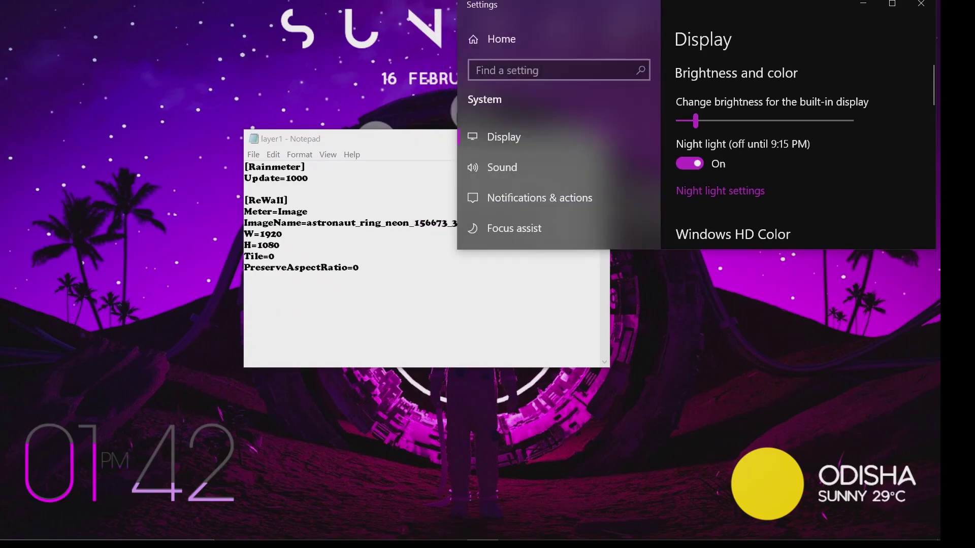
pyautogui.moveTo(812, 4); pyautogui.dragTo(352, 75)
pyautogui.moveTo(503, 138); pyautogui.dragTo(763, 118)
pyautogui.scroll(-5, 338, 219)
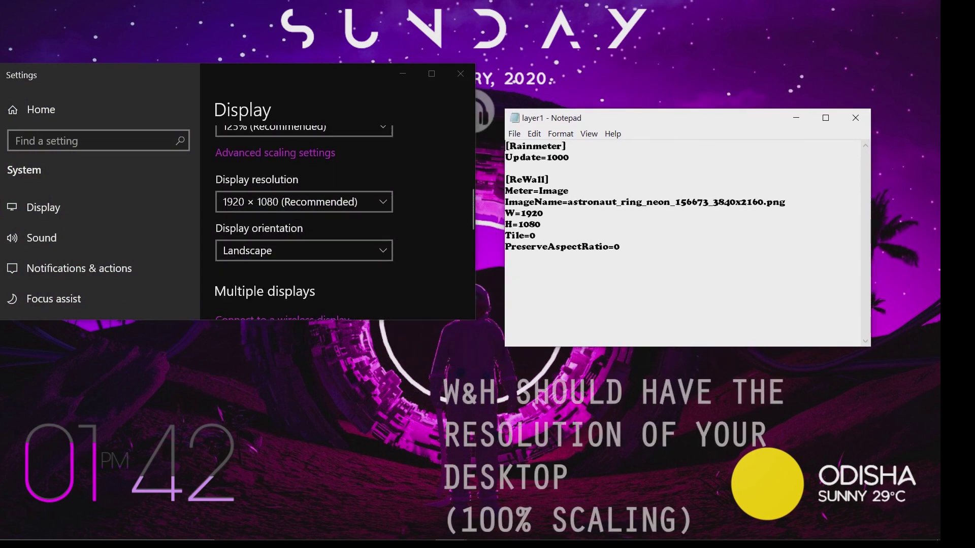
pyautogui.scroll(1, 337, 218)
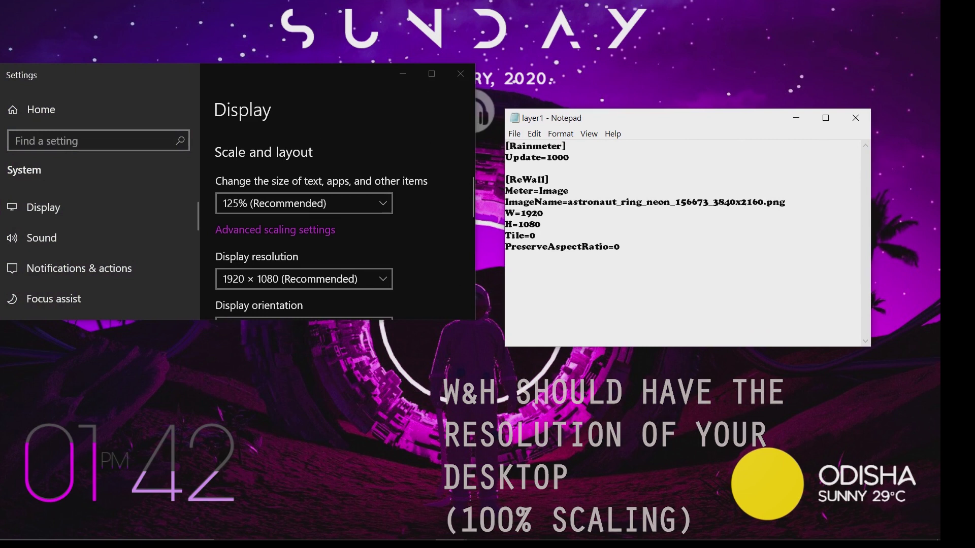
# Set W to 1536 and H to 864 in the layer1 file, save it, and close Notepad and the display settings
pyautogui.press('BackSpace')
pyautogui.press('BackSpace')
pyautogui.press('BackSpace')
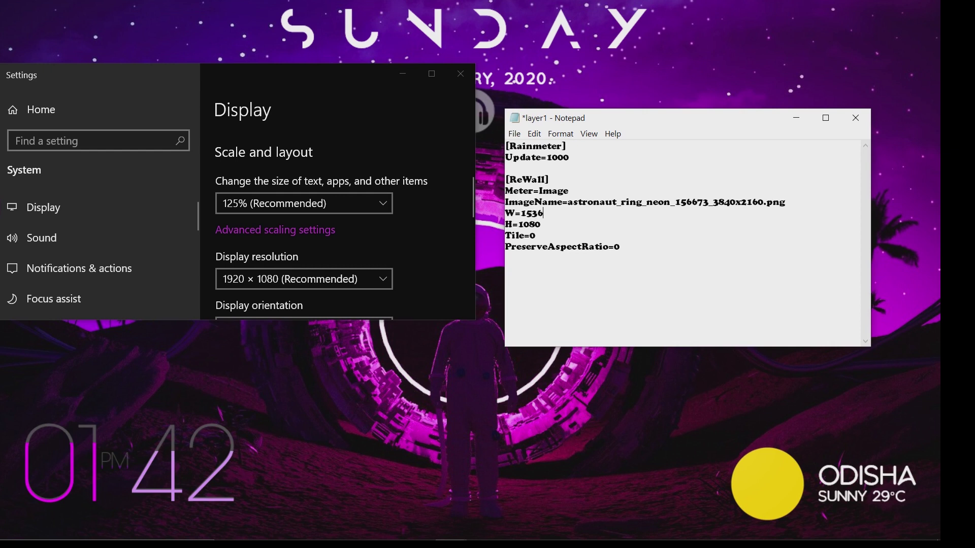
pyautogui.press('BackSpace')
pyautogui.press('BackSpace')
pyautogui.press('BackSpace')
pyautogui.click(515, 133)
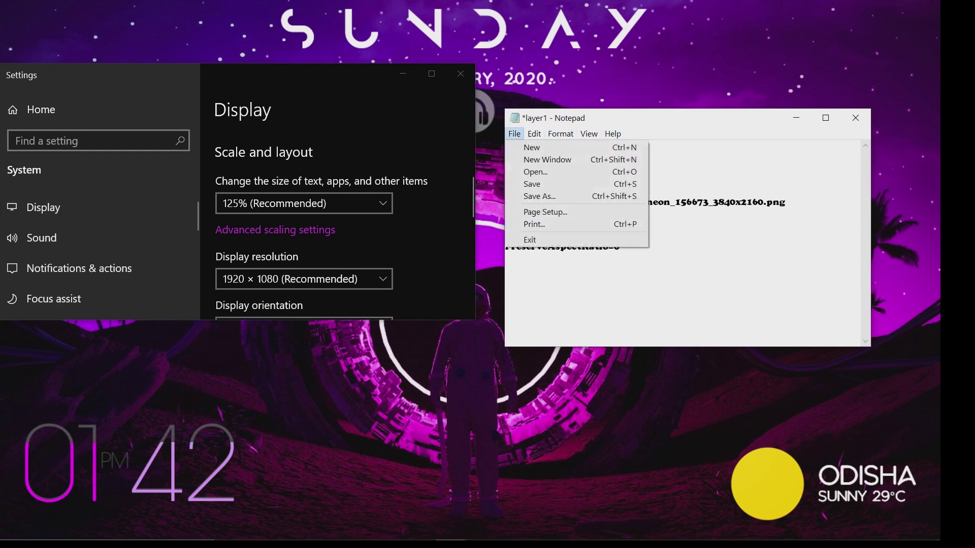
pyautogui.click(531, 184)
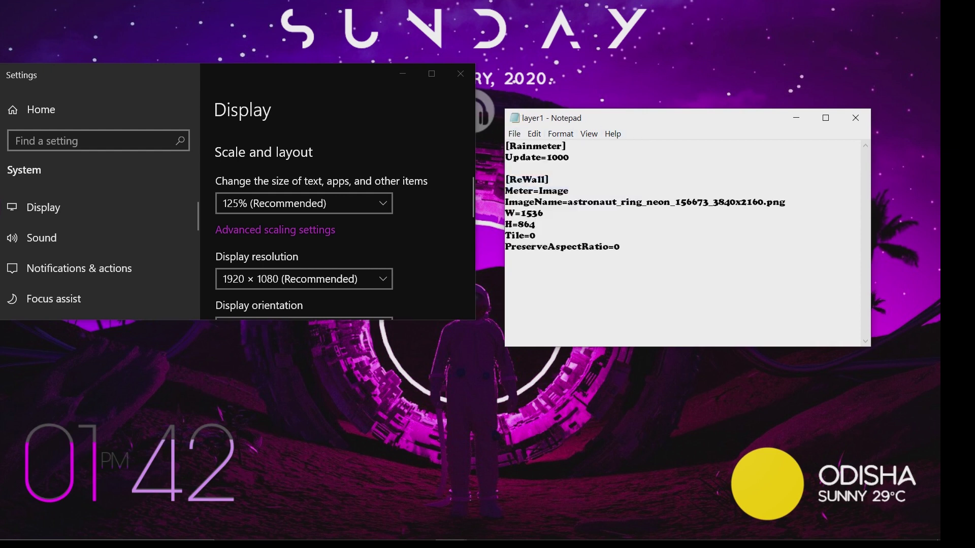
pyautogui.click(855, 117)
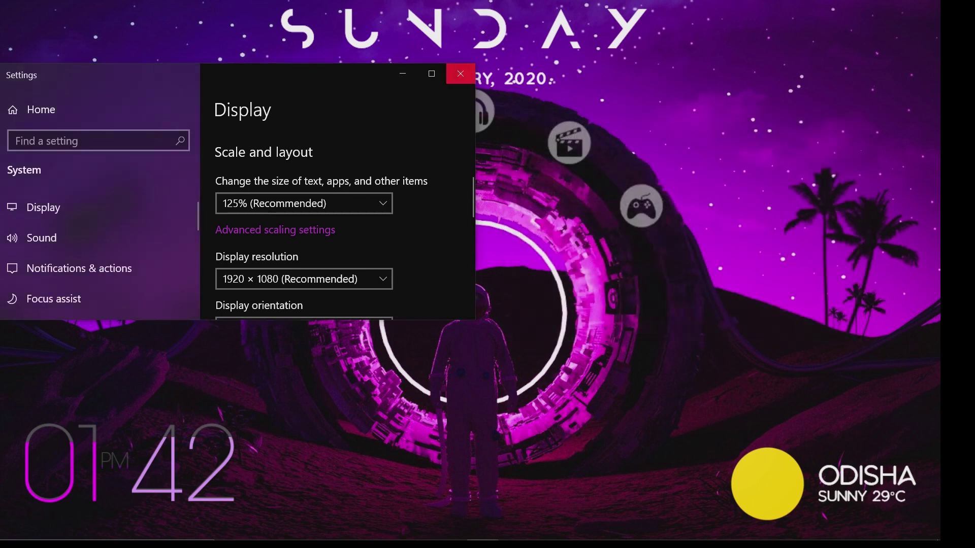
pyautogui.click(460, 74)
# Open the Rainmeter manager from the system tray and refresh all skins
pyautogui.moveTo(452, 539)
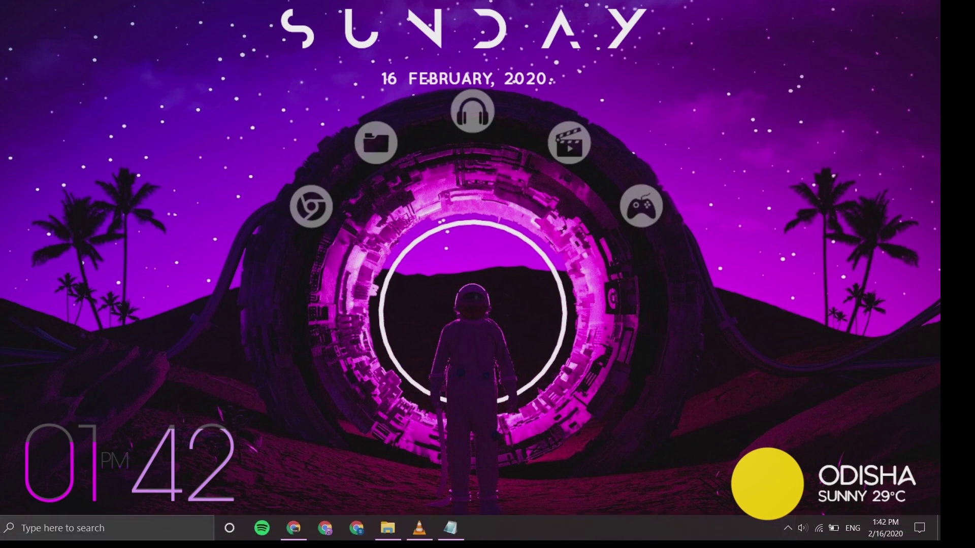
pyautogui.click(787, 528)
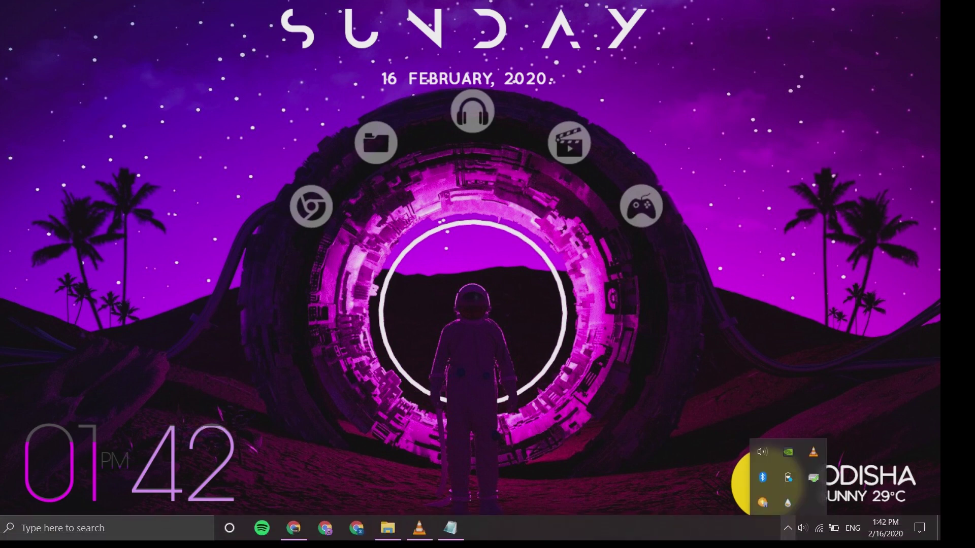
pyautogui.click(787, 503)
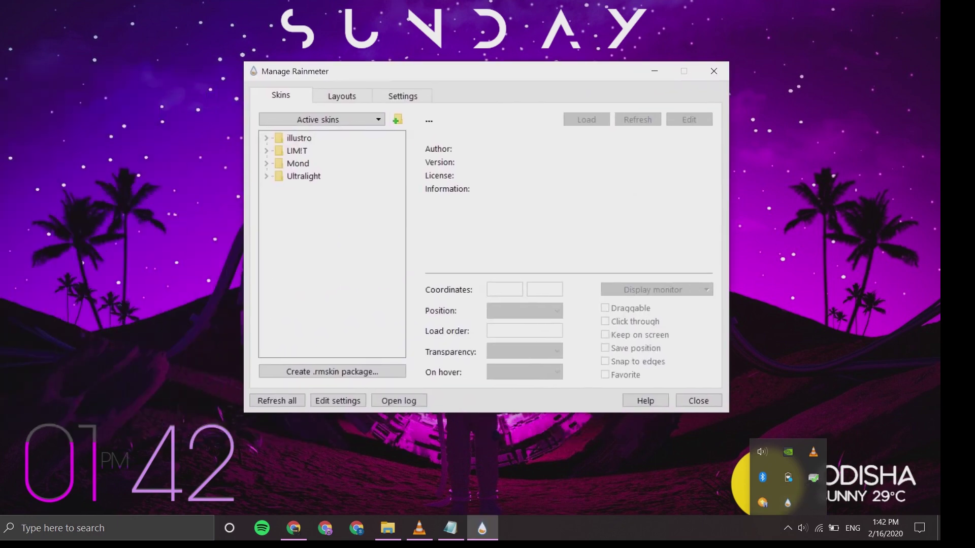
pyautogui.click(276, 401)
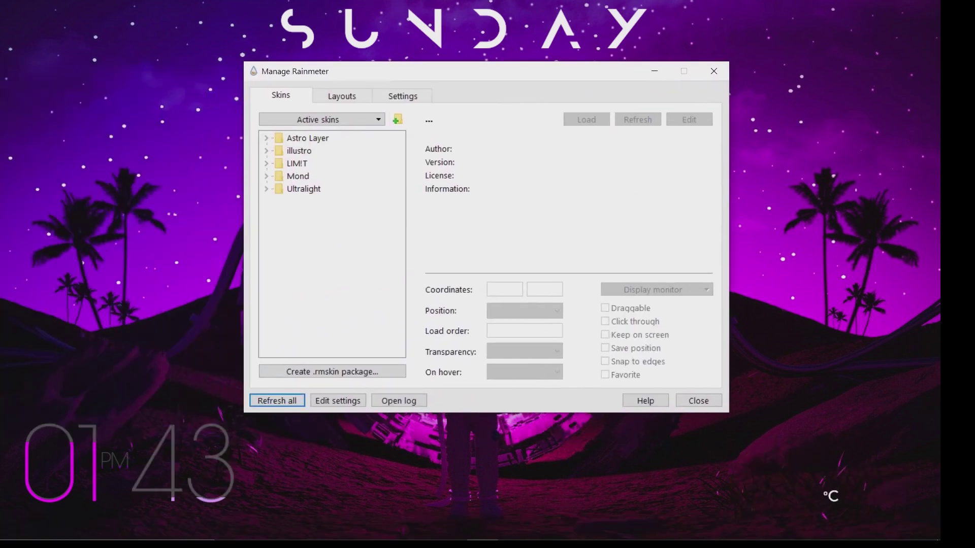
# Load layer1.ini from the Astro Layer skin and move the manager window up so it uncovers the astronaut's lower body
pyautogui.click(266, 138)
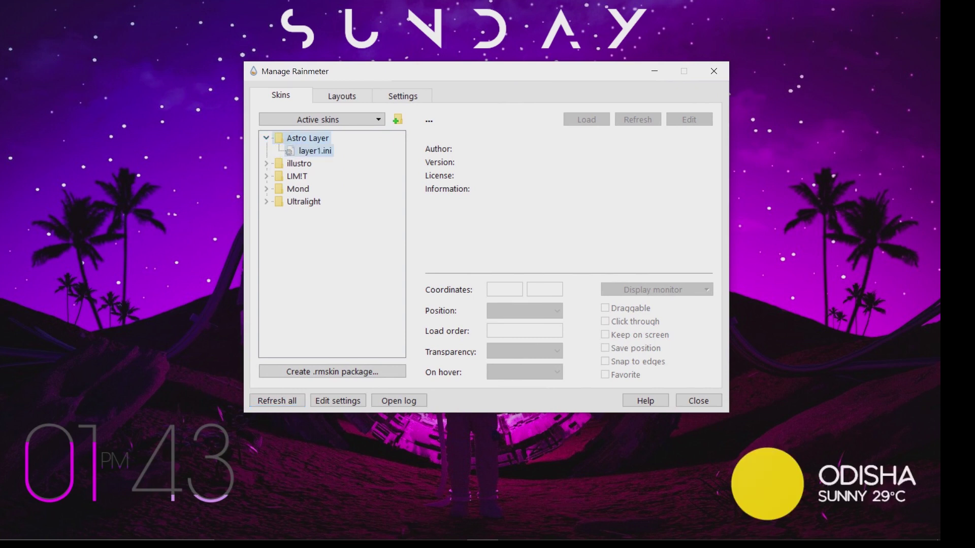
pyautogui.click(309, 151)
pyautogui.click(585, 119)
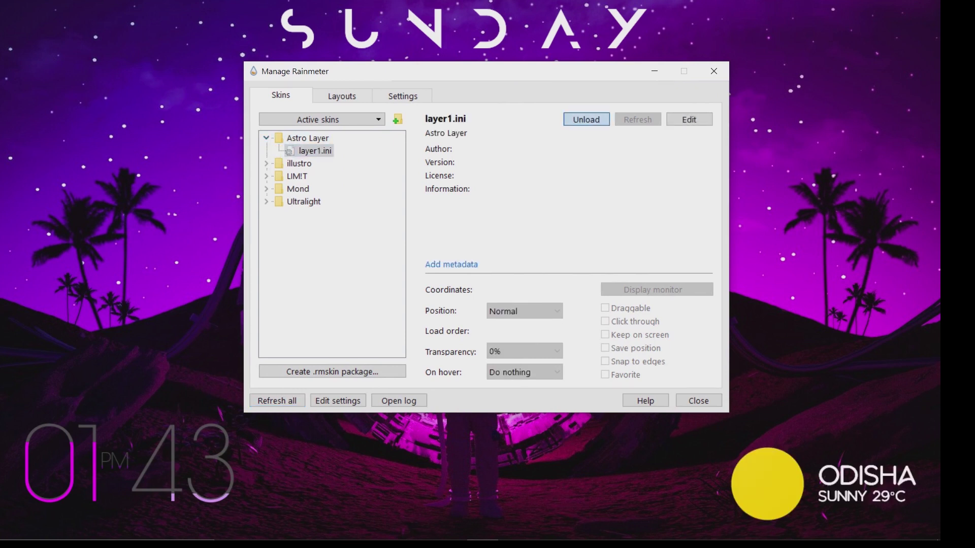
pyautogui.moveTo(486, 71); pyautogui.dragTo(365, 33)
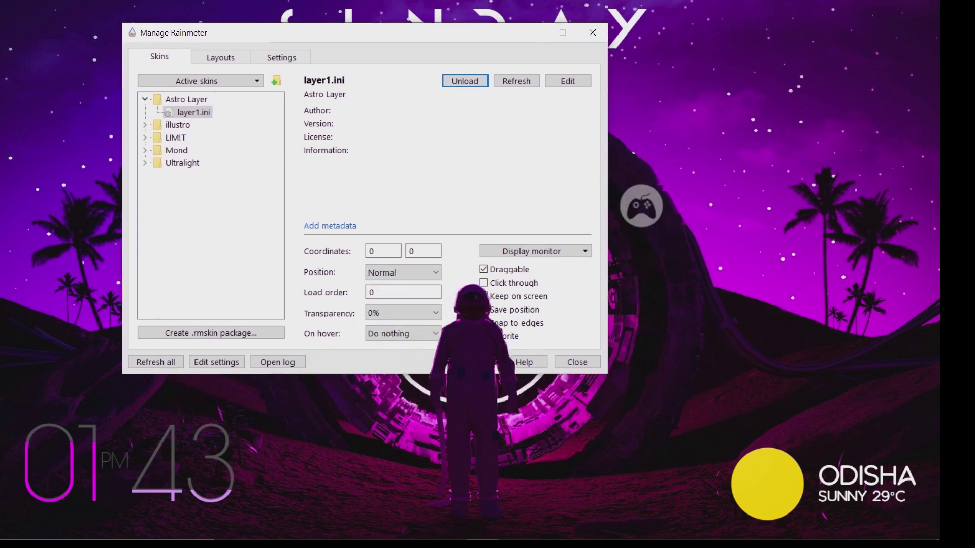
# Set the Astro Layer skin's load order to 1 and its position to On desktop, then close the Rainmeter manager
pyautogui.click(374, 292)
pyautogui.click(402, 273)
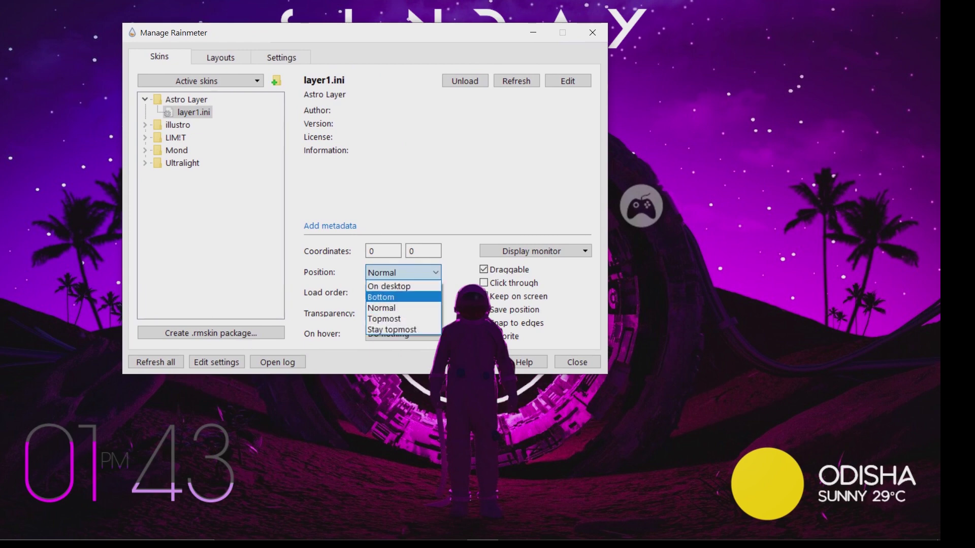
pyautogui.press('Return')
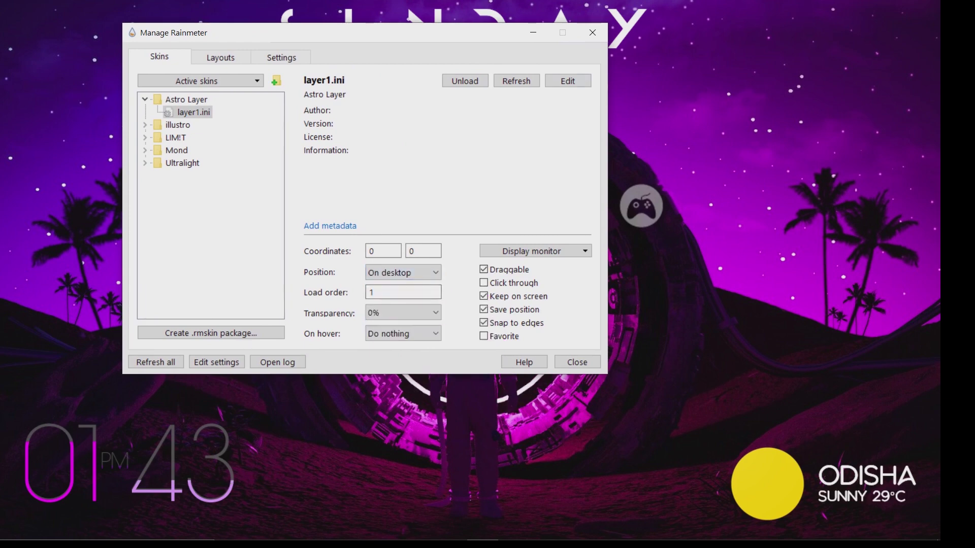
pyautogui.click(591, 32)
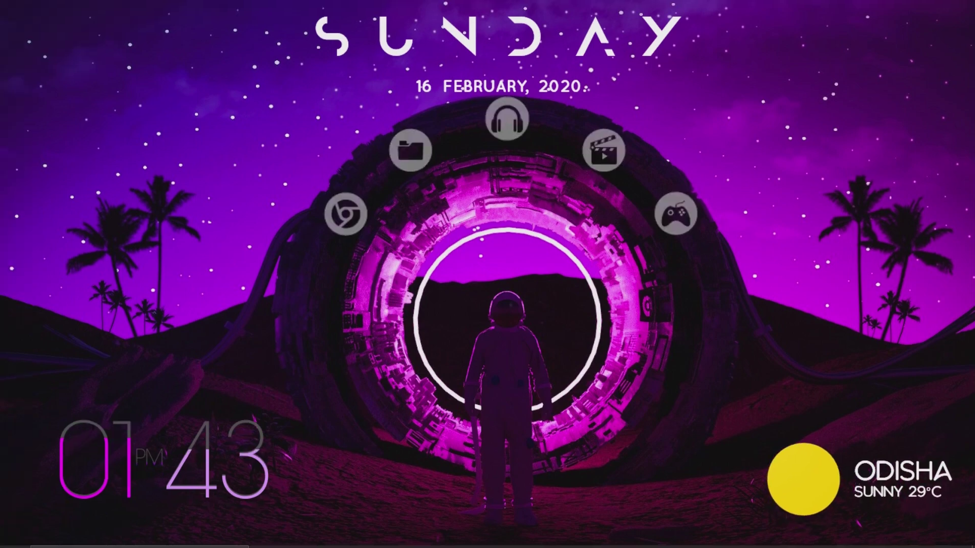
# Switch to Chrome and download the UI White / 1.3f skin from its DeviantArt page into the PC CUSTOM folder
pyautogui.moveTo(422, 547)
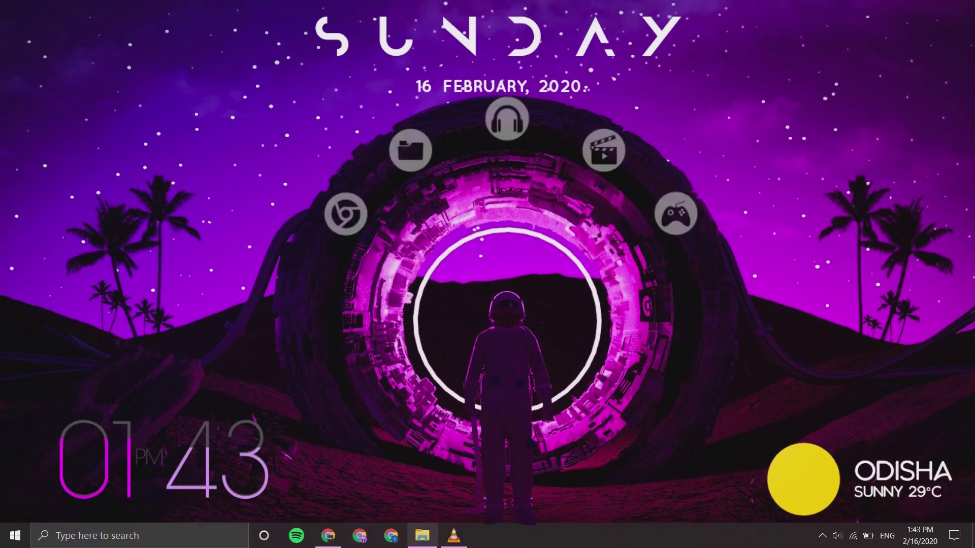
pyautogui.click(328, 535)
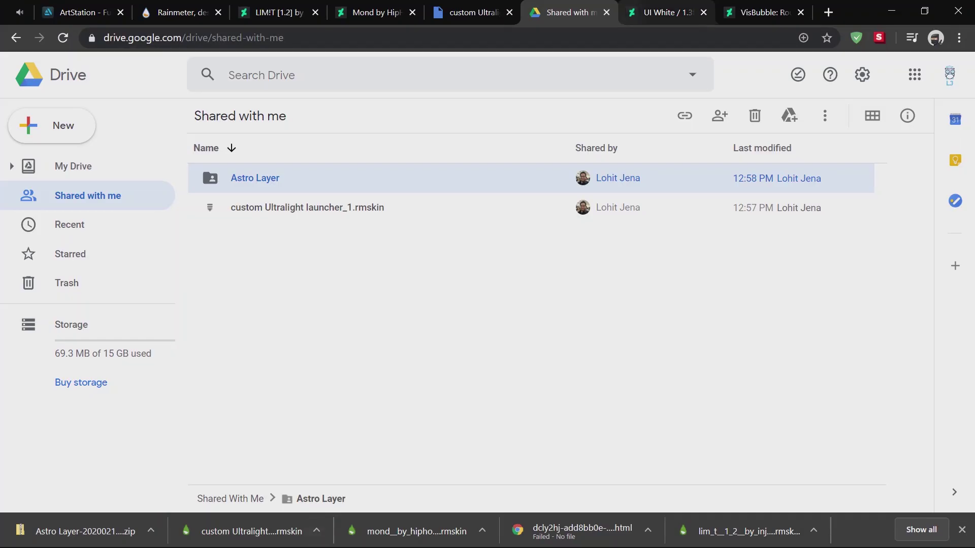
pyautogui.click(665, 12)
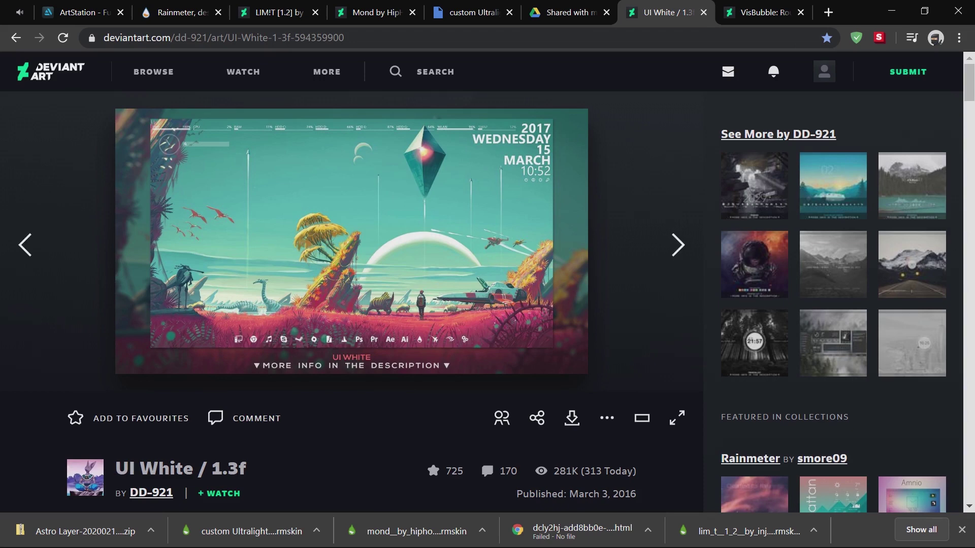
pyautogui.scroll(-3, 732, 485)
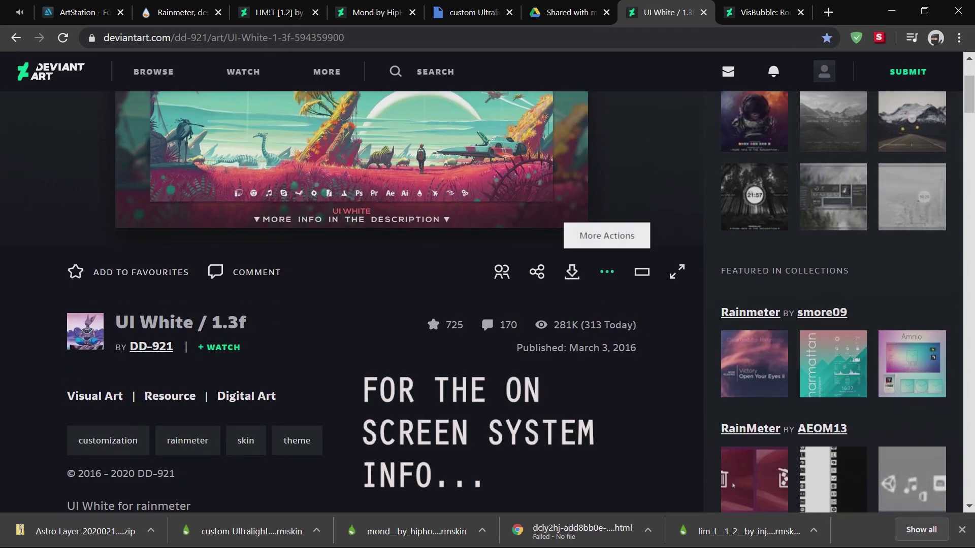
pyautogui.click(573, 272)
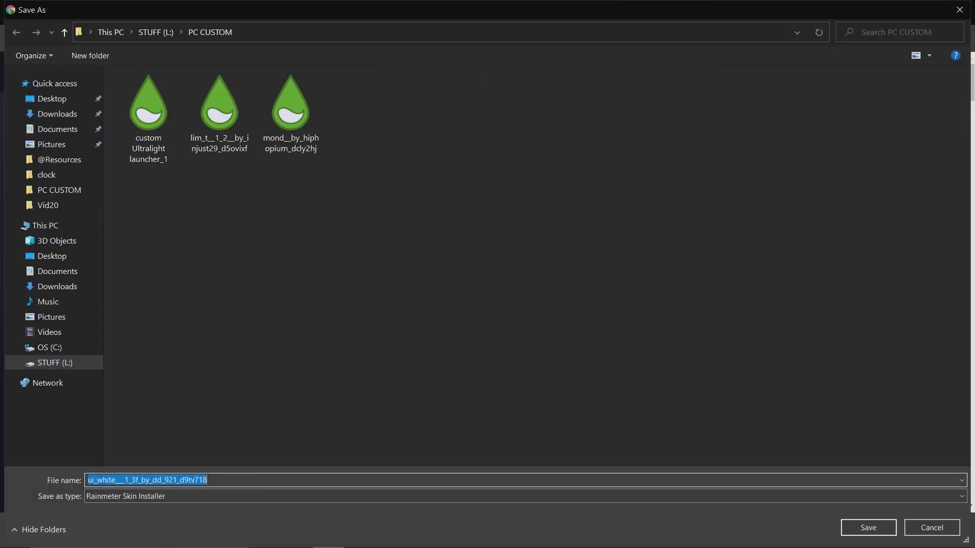
pyautogui.click(868, 528)
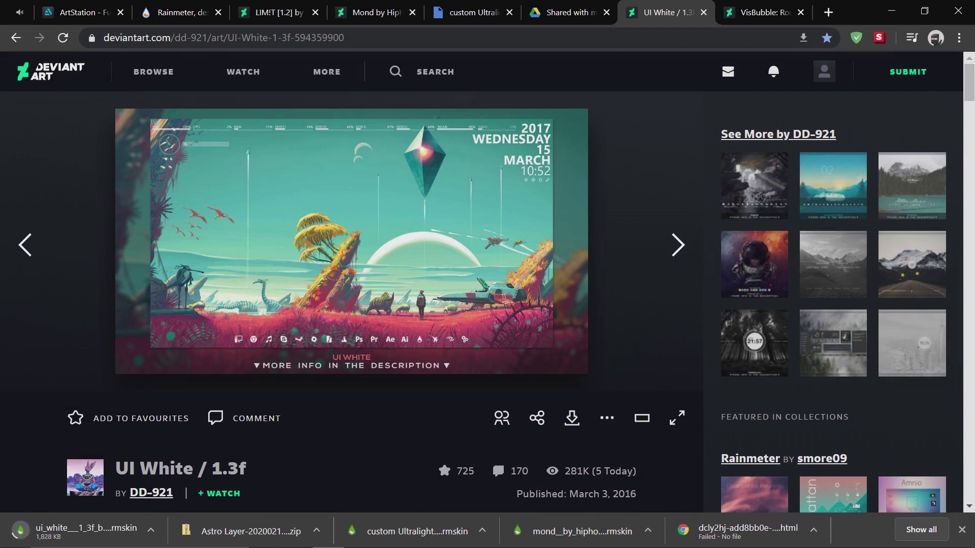
# Switch to File Explorer and install the UI White skin from the PC CUSTOM folder on STUFF (L:), then minimize the folder window
pyautogui.scroll(-1, 501, 350)
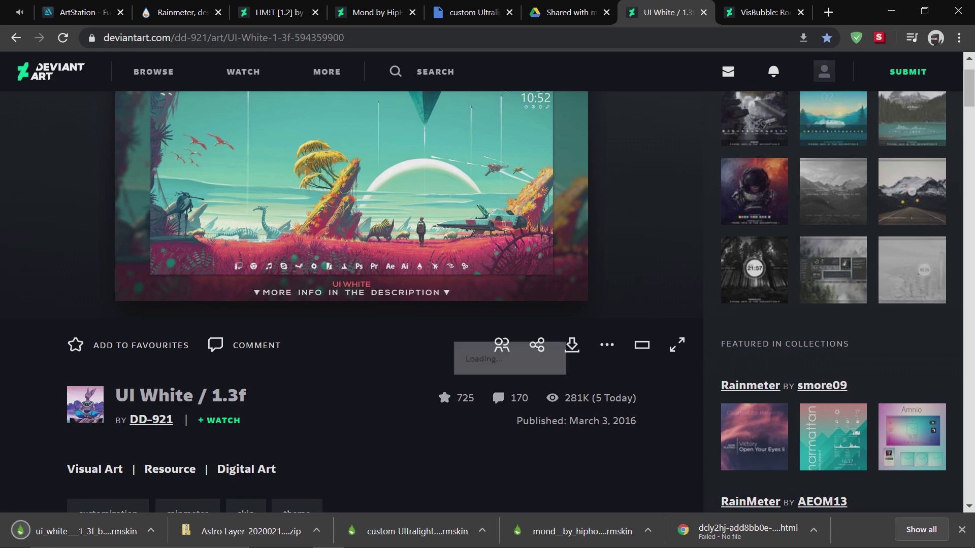
pyautogui.click(891, 10)
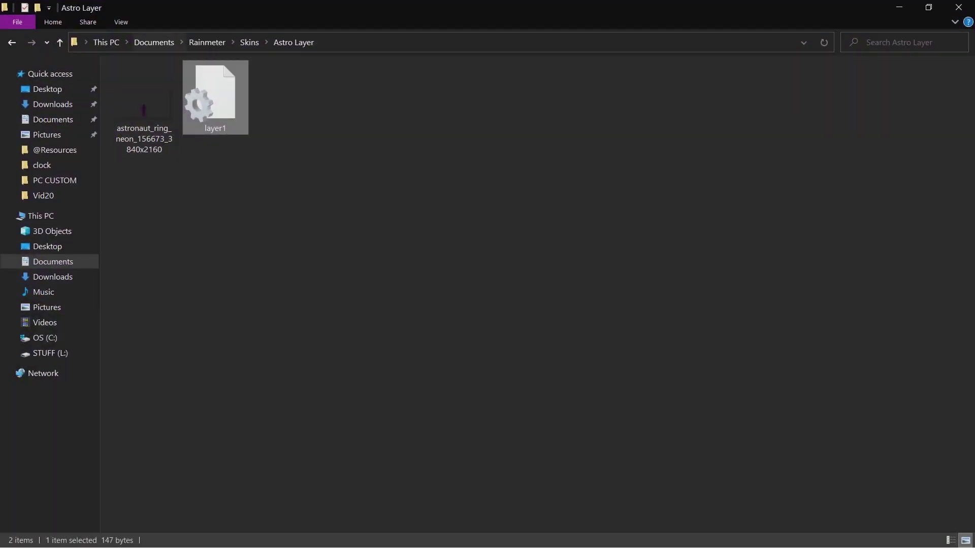
pyautogui.click(50, 353)
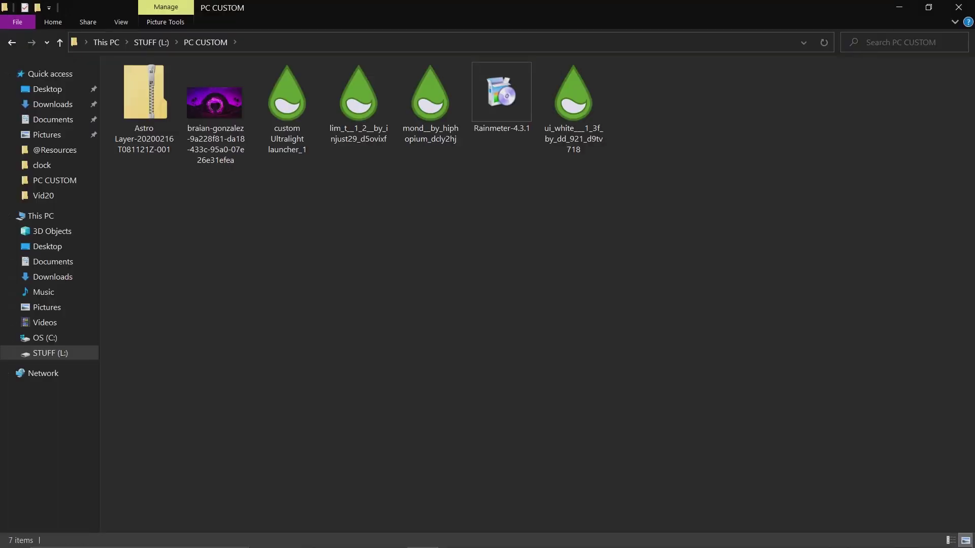
pyautogui.click(573, 107)
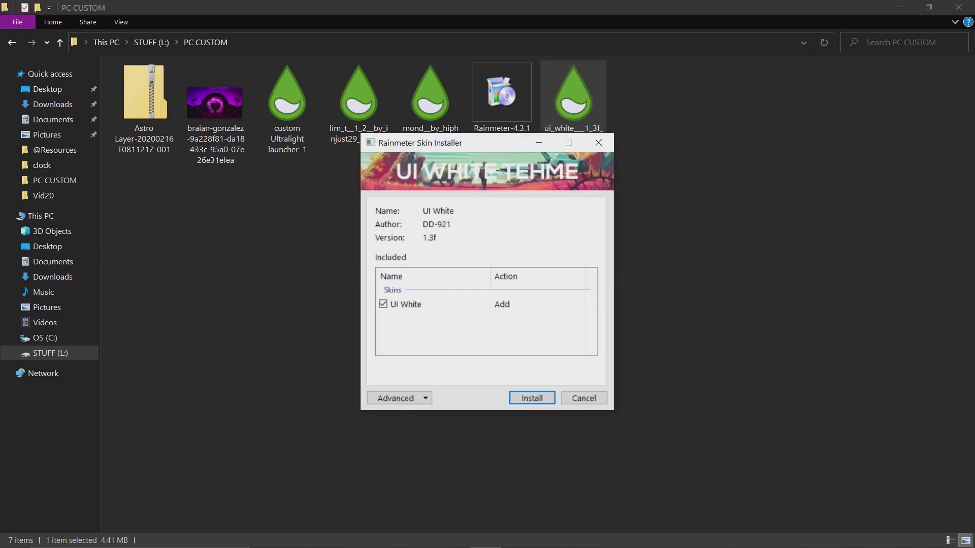
pyautogui.press('Return')
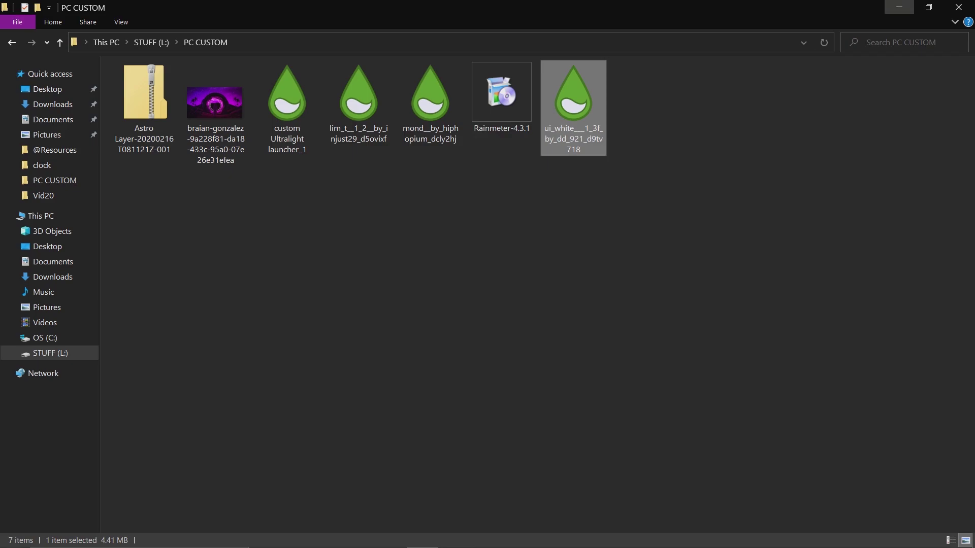
pyautogui.click(899, 7)
# Open the Rainmeter manager, load CPU.ini from UI White's System folder, and place the CPU meter at the desktop's left edge, about 0, 227
pyautogui.click(822, 535)
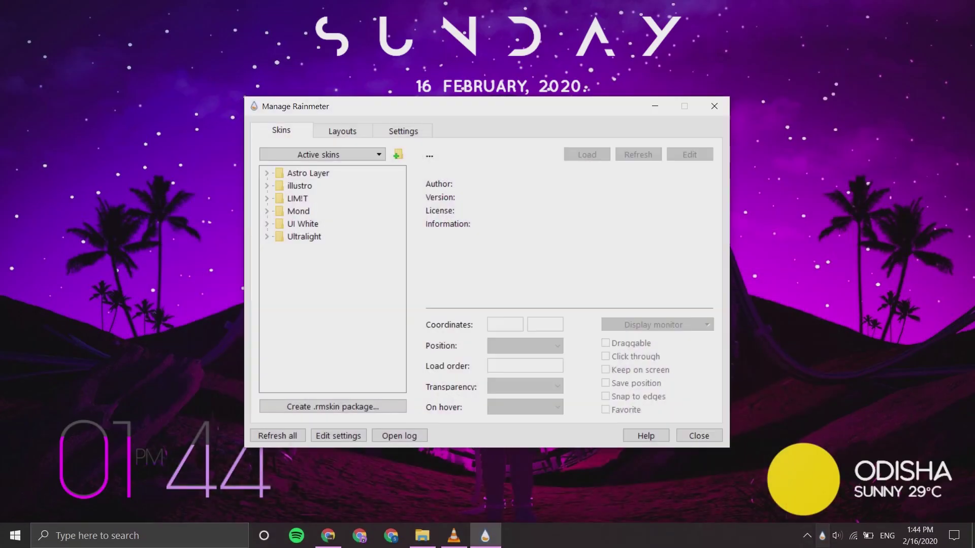
pyautogui.click(267, 224)
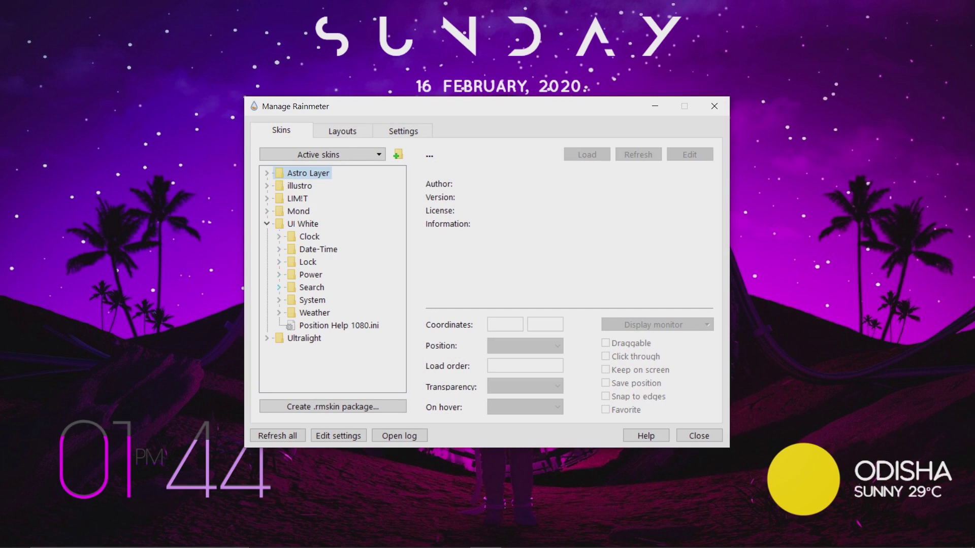
pyautogui.click(279, 300)
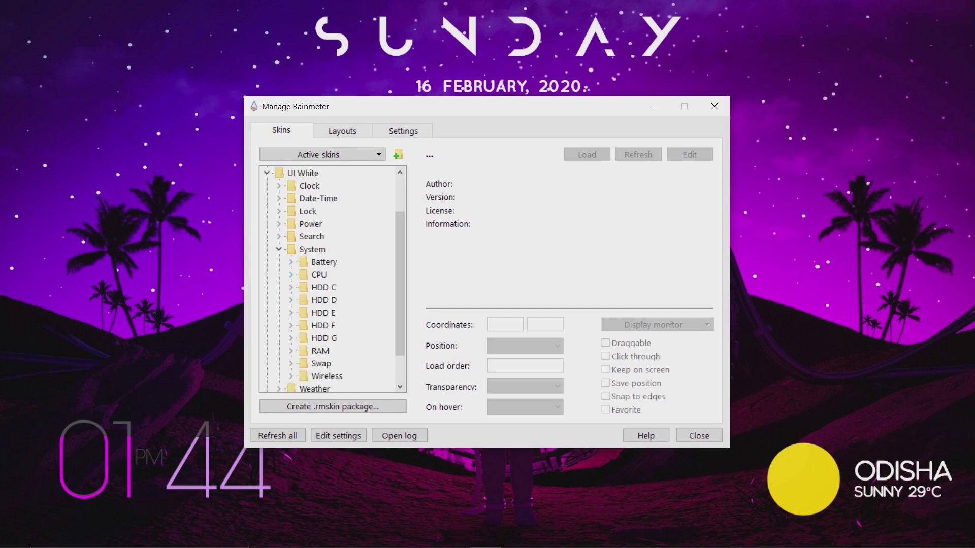
pyautogui.click(291, 274)
pyautogui.click(336, 288)
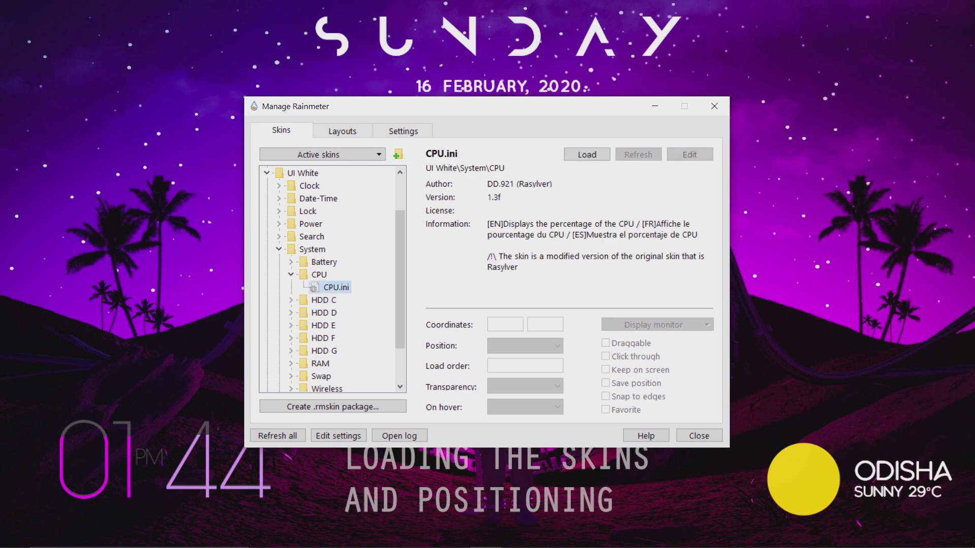
pyautogui.click(586, 154)
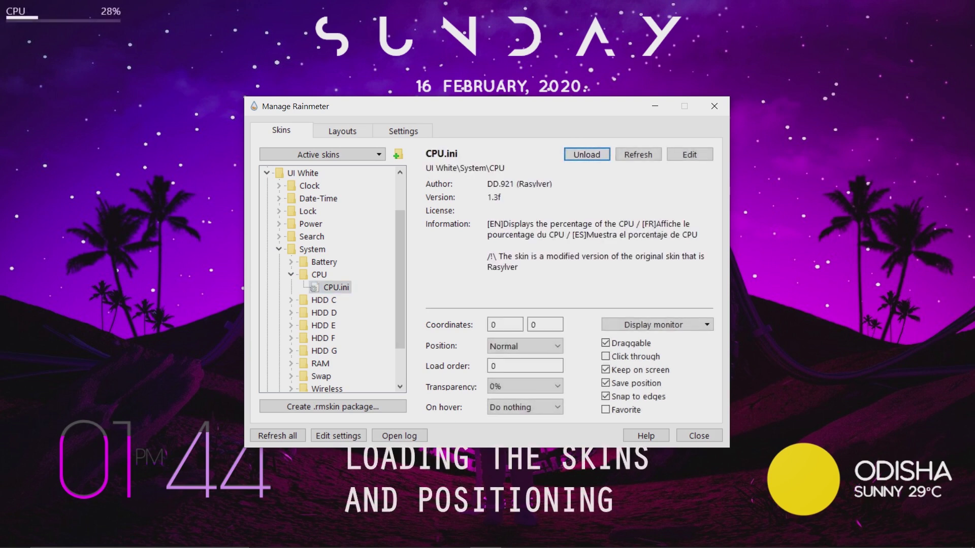
pyautogui.moveTo(63, 15); pyautogui.dragTo(61, 156)
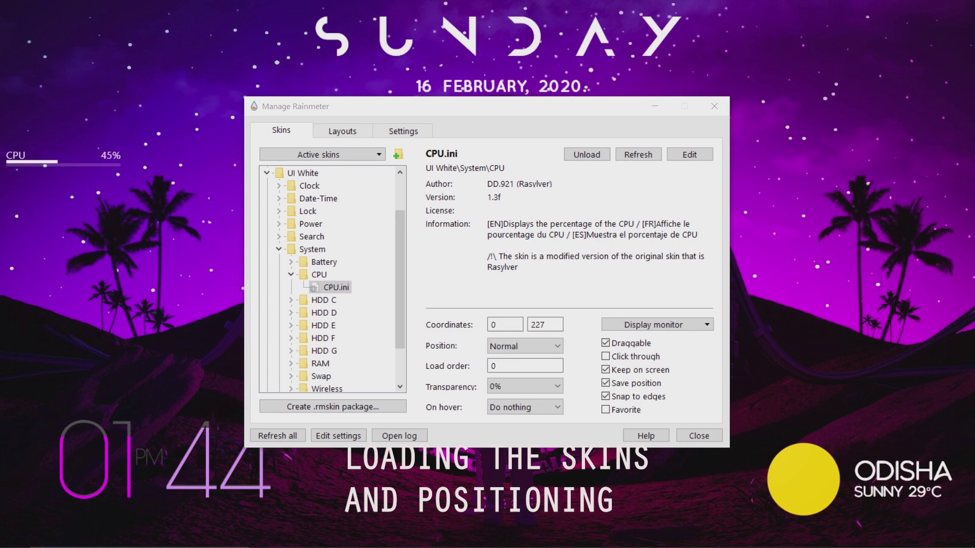
# Load Battery.ini from UI White's System folder and place the battery meter below the CPU meter, at about 0, 315
pyautogui.click(291, 262)
pyautogui.click(340, 275)
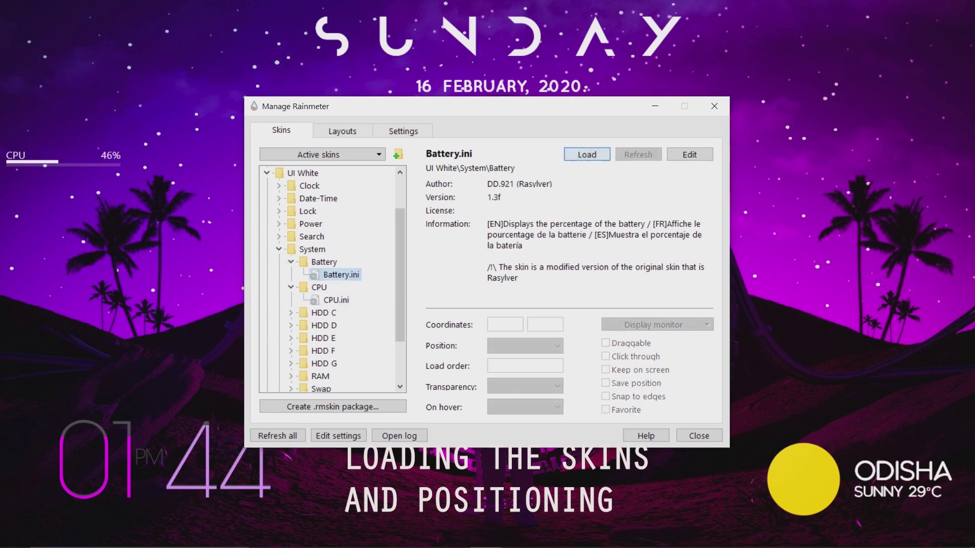
pyautogui.click(586, 154)
pyautogui.moveTo(63, 14); pyautogui.dragTo(61, 214)
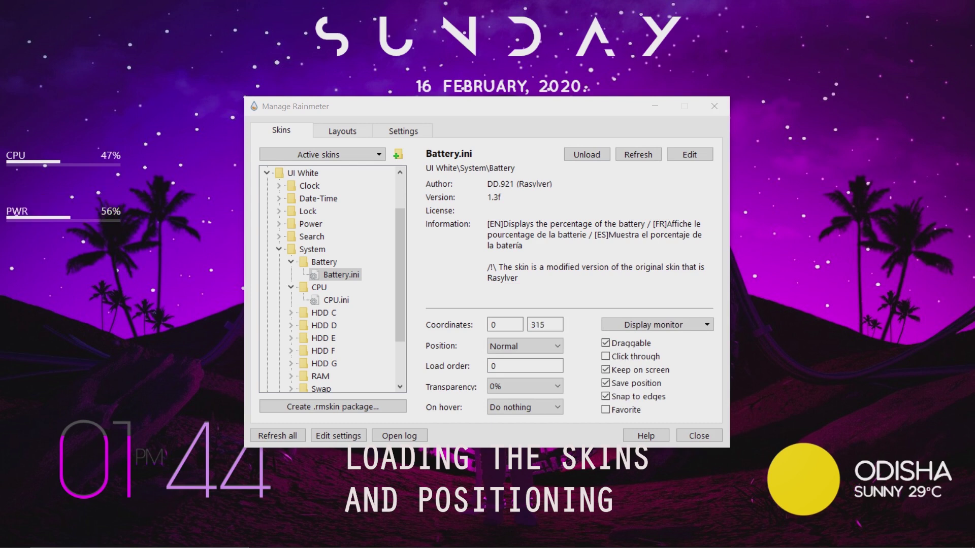
# Load RAM.ini from UI White's System folder and place the RAM meter near the desktop's right edge, at about 1329, 231
pyautogui.scroll(-2, 330, 304)
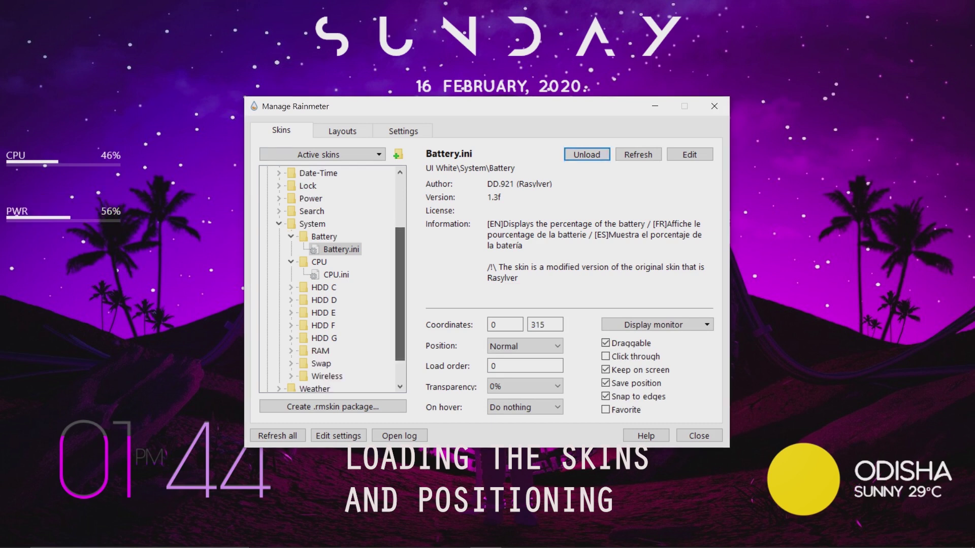
pyautogui.click(291, 313)
pyautogui.click(337, 325)
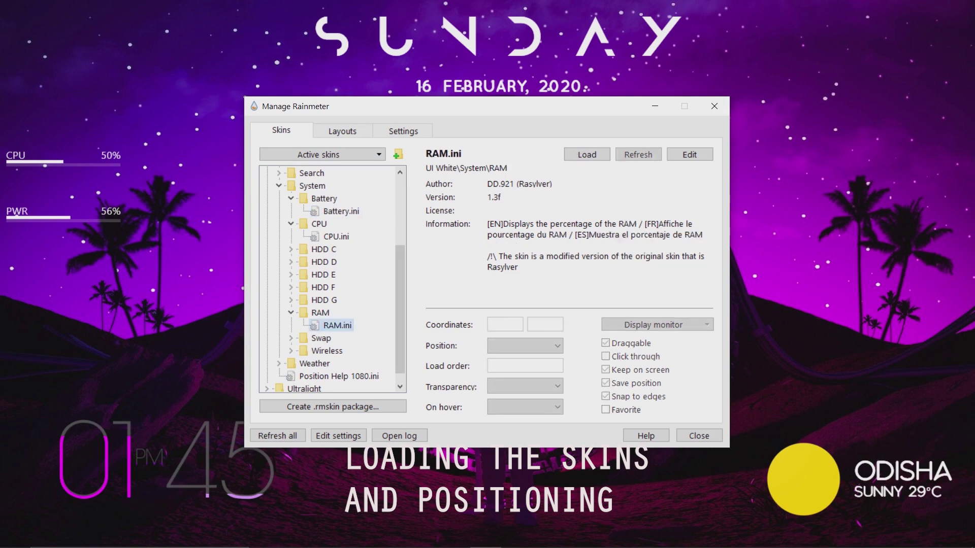
pyautogui.click(587, 155)
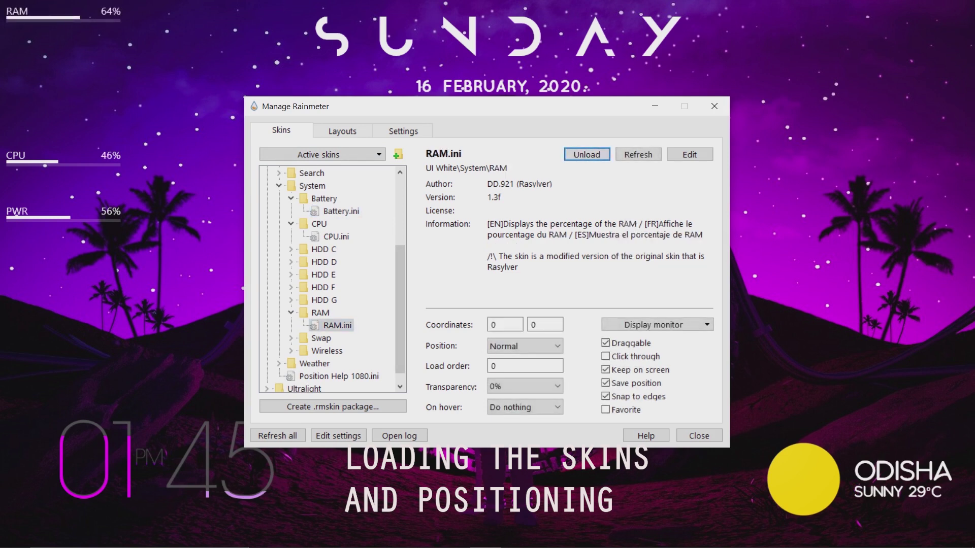
pyautogui.moveTo(61, 15); pyautogui.dragTo(904, 160)
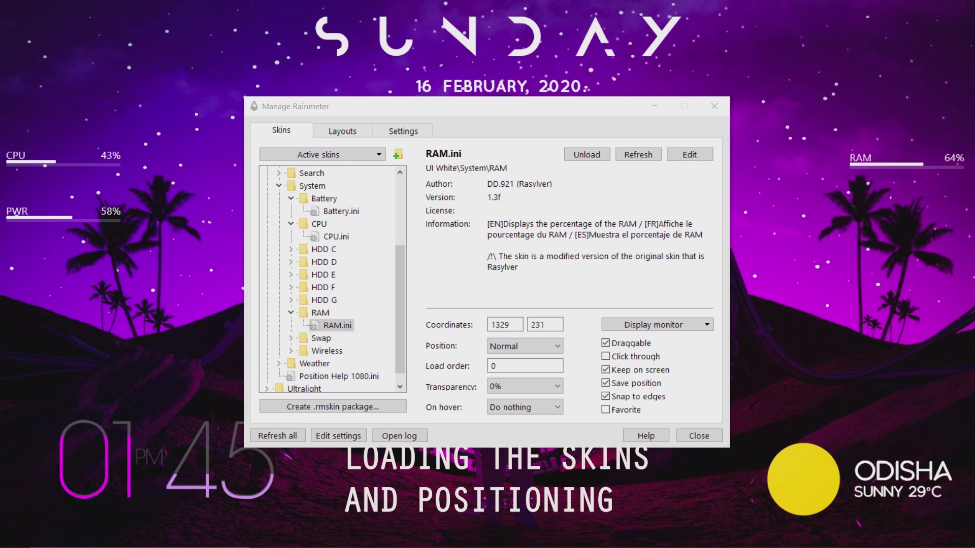
# Load HDD.ini from UI White's HDD C folder, close the Rainmeter manager, and place the HDD C meter below the RAM meter
pyautogui.click(291, 262)
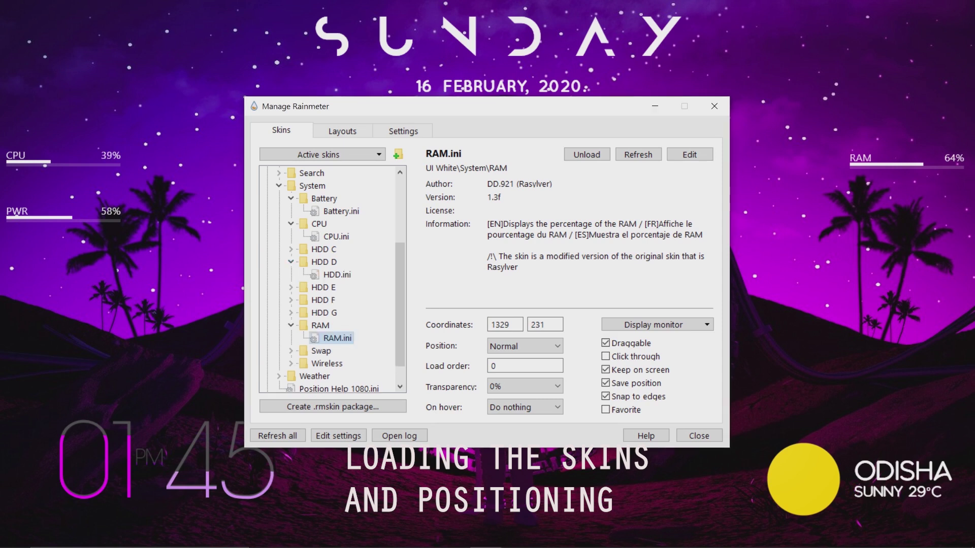
pyautogui.click(291, 250)
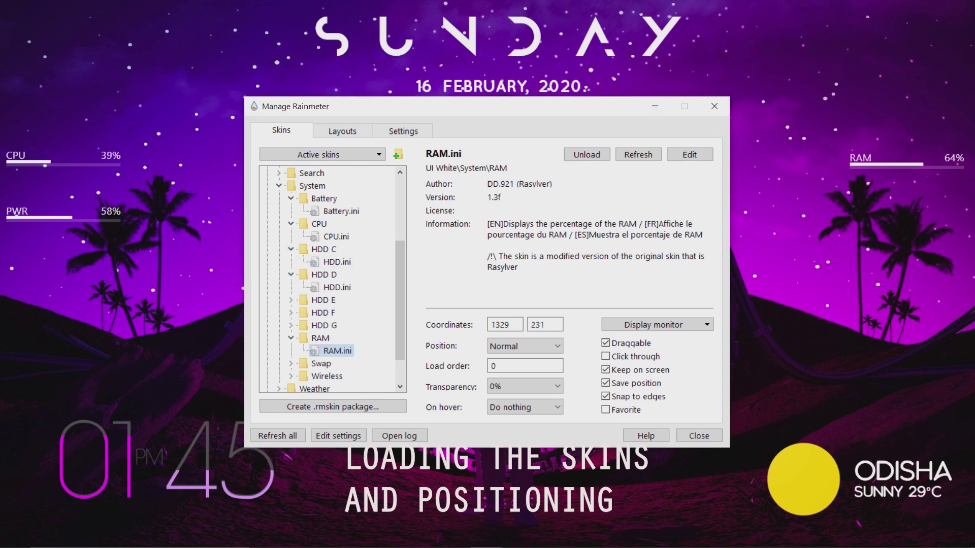
pyautogui.click(336, 262)
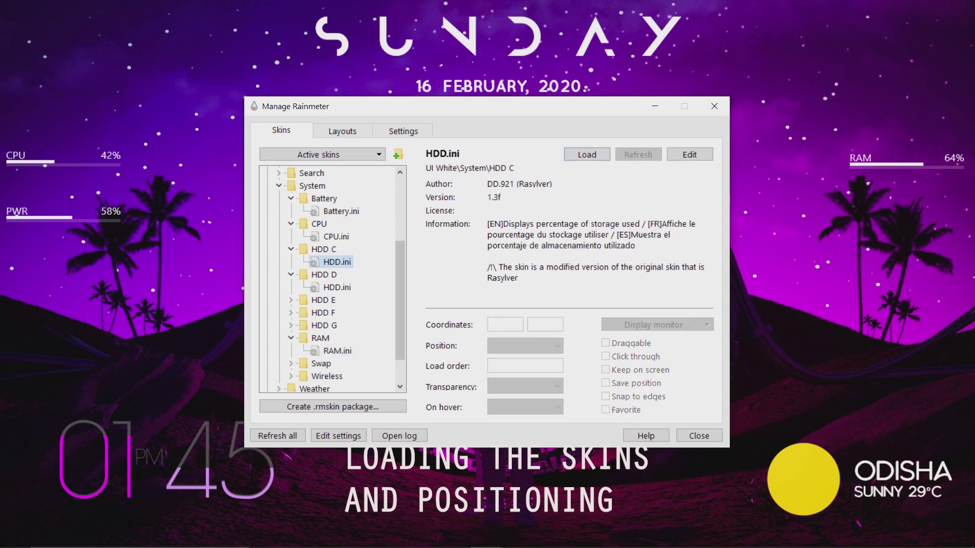
pyautogui.click(587, 154)
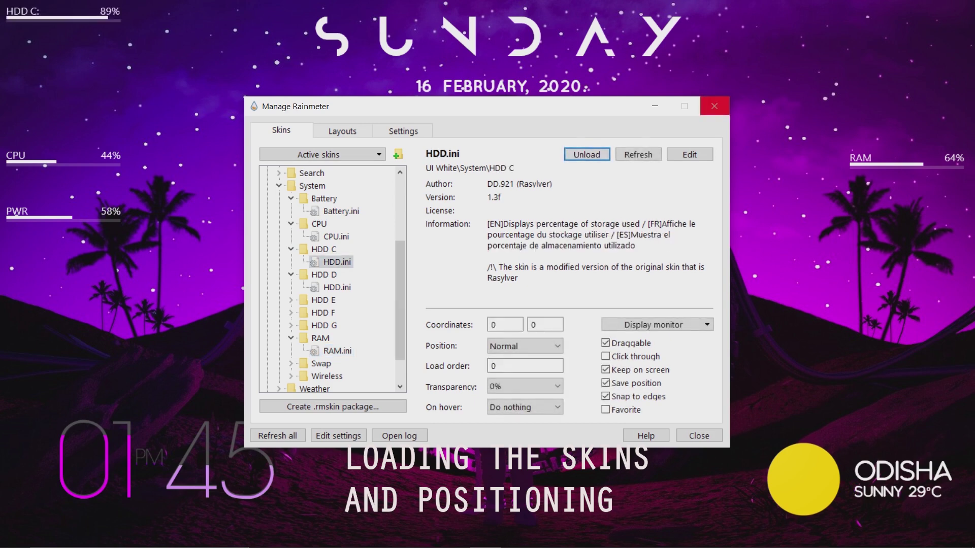
pyautogui.click(714, 106)
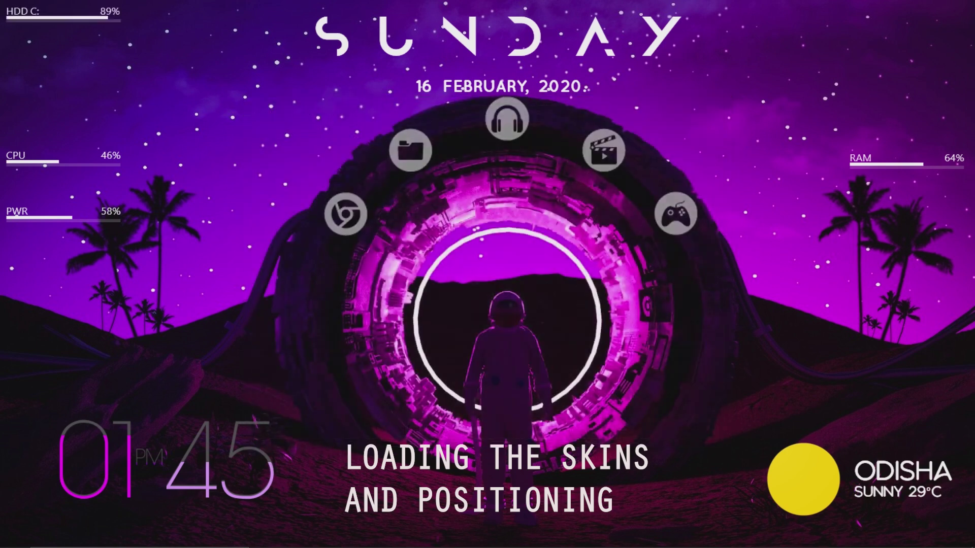
pyautogui.moveTo(63, 15); pyautogui.dragTo(893, 212)
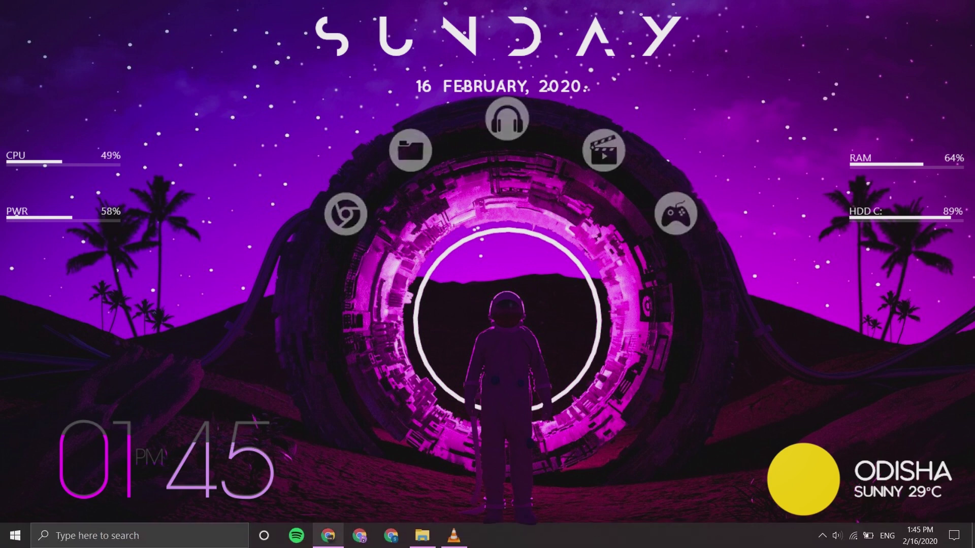
# Switch to Chrome and download the VisBubble round visualizer skin from its DeviantArt page into the PC CUSTOM folder
pyautogui.click(328, 537)
pyautogui.click(764, 12)
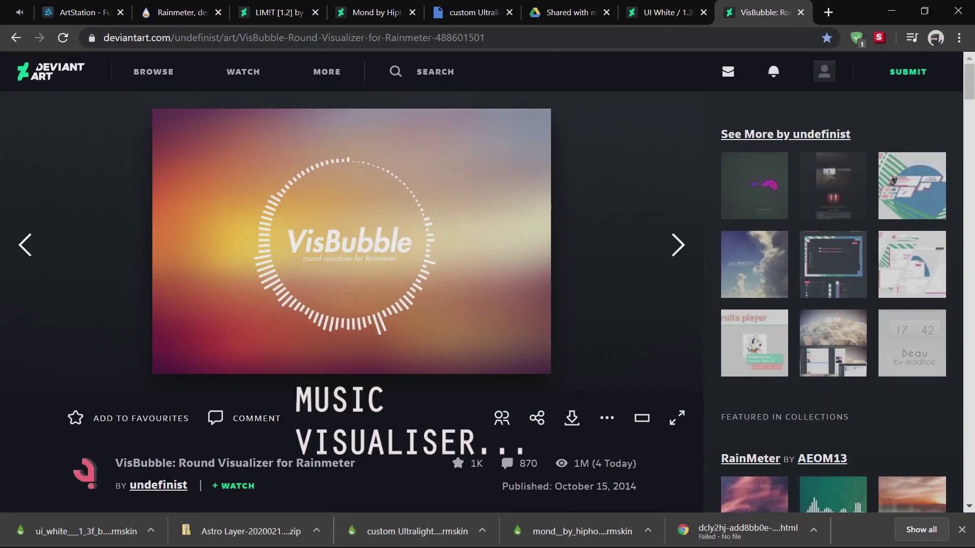
pyautogui.click(572, 417)
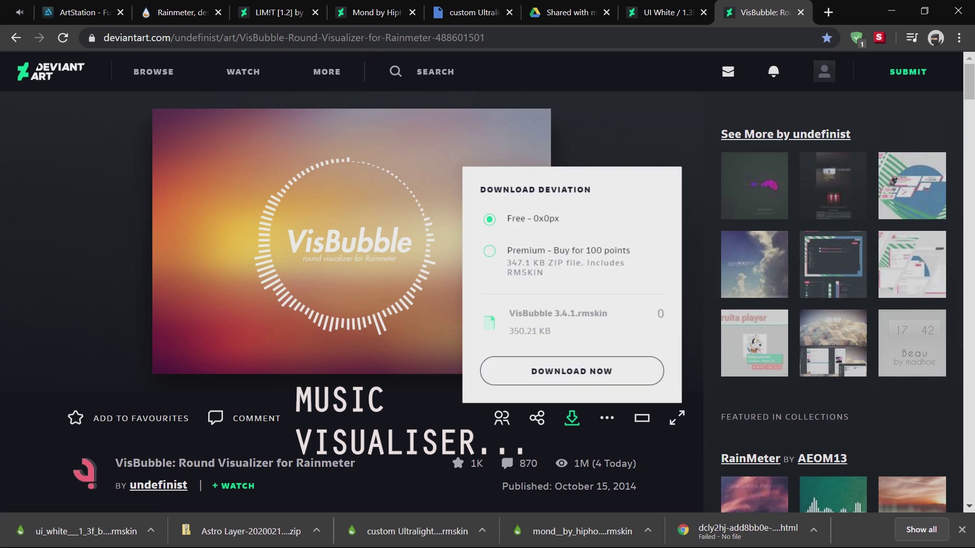
pyautogui.click(571, 371)
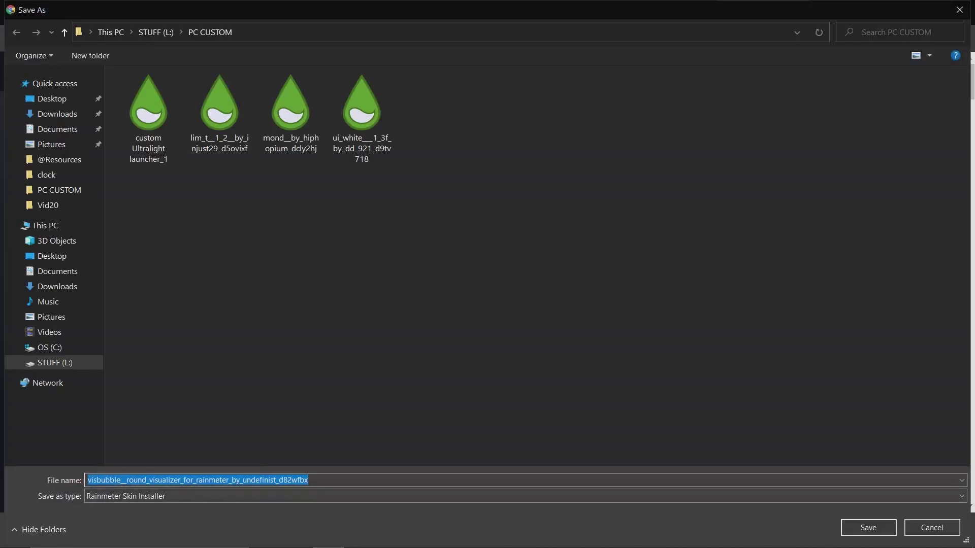
pyautogui.press('Return')
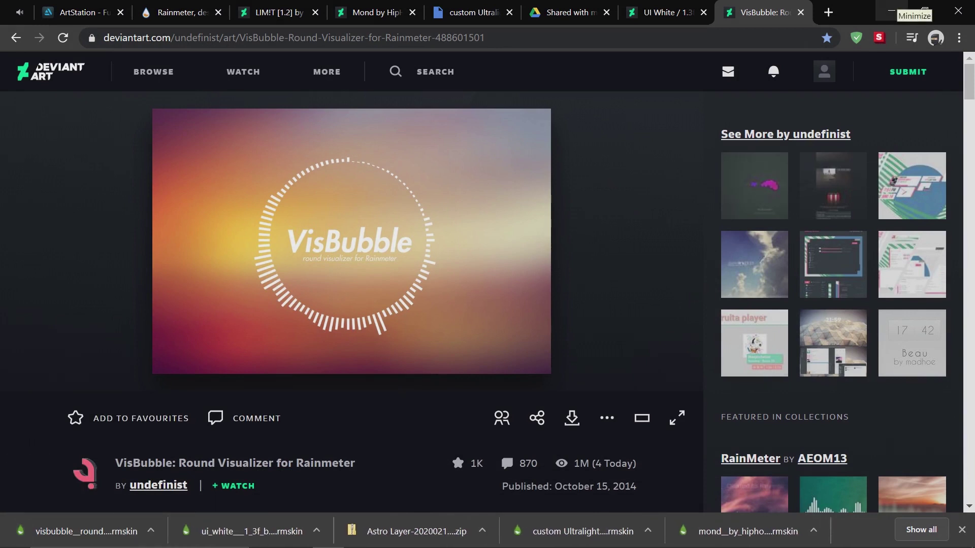
pyautogui.click(891, 11)
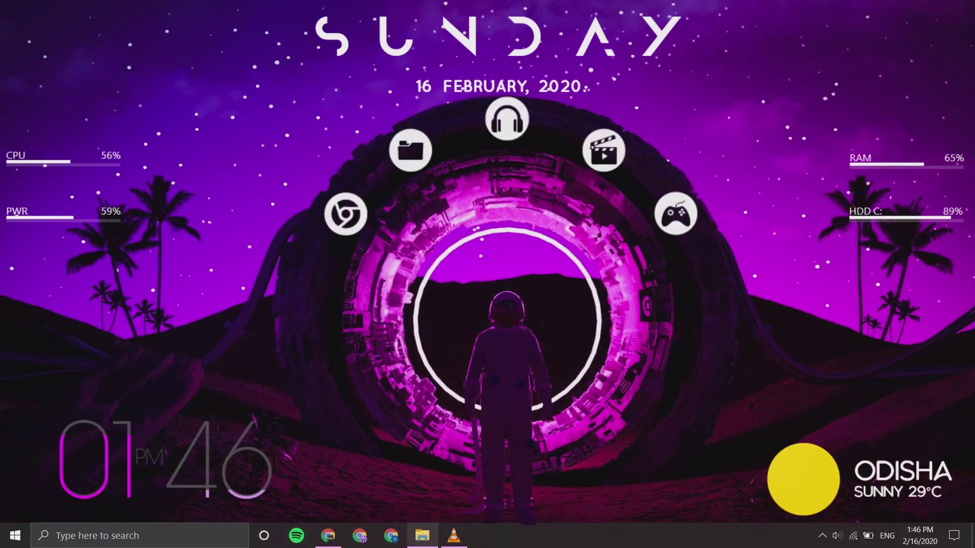
# Install the VisBubble skin from the PC CUSTOM folder in File Explorer and close the folder window
pyautogui.click(422, 534)
pyautogui.doubleClick(617, 161)
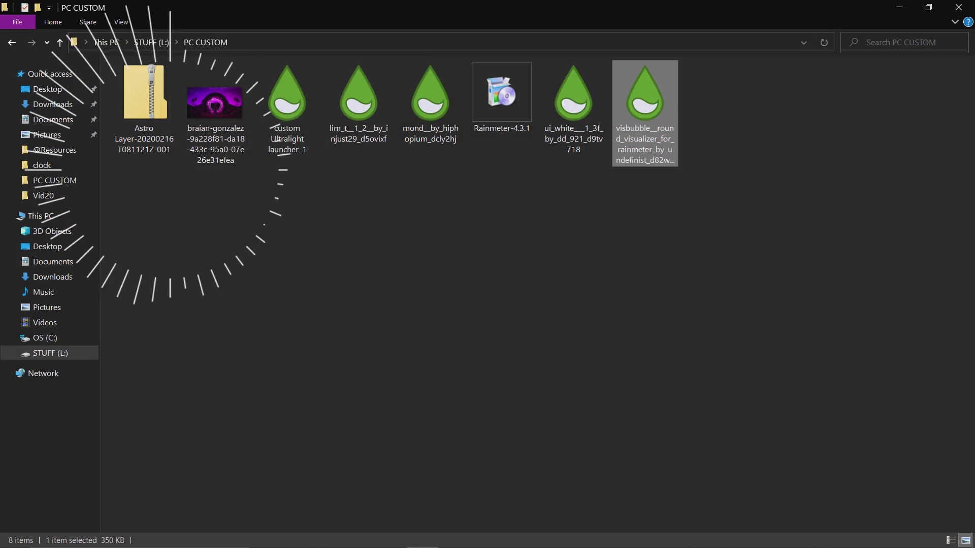
pyautogui.click(959, 8)
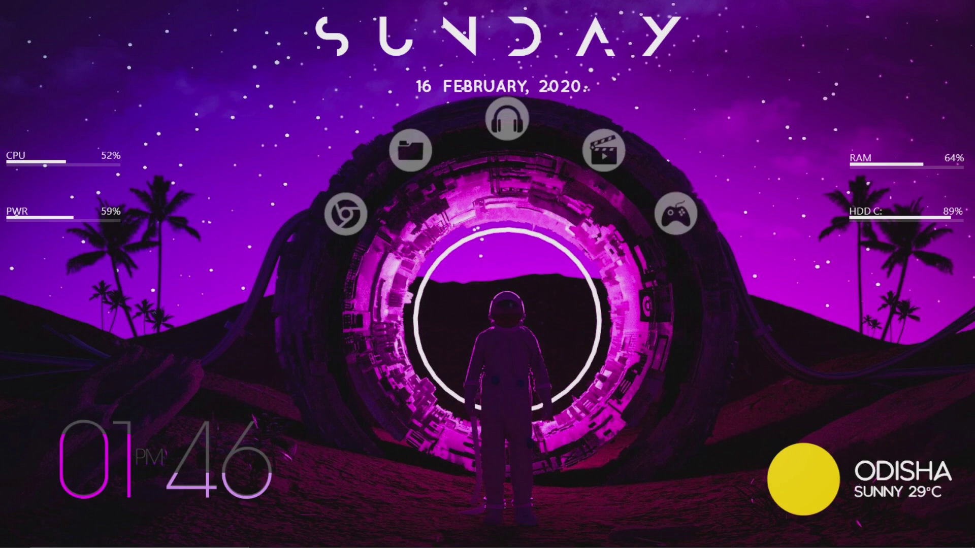
# Load VisBubble's SettingsWindow.ini, move the settings window off the desktop's upper-left corner, and shift the visualizer toward the astronaut's ring
pyautogui.rightClick(340, 154)
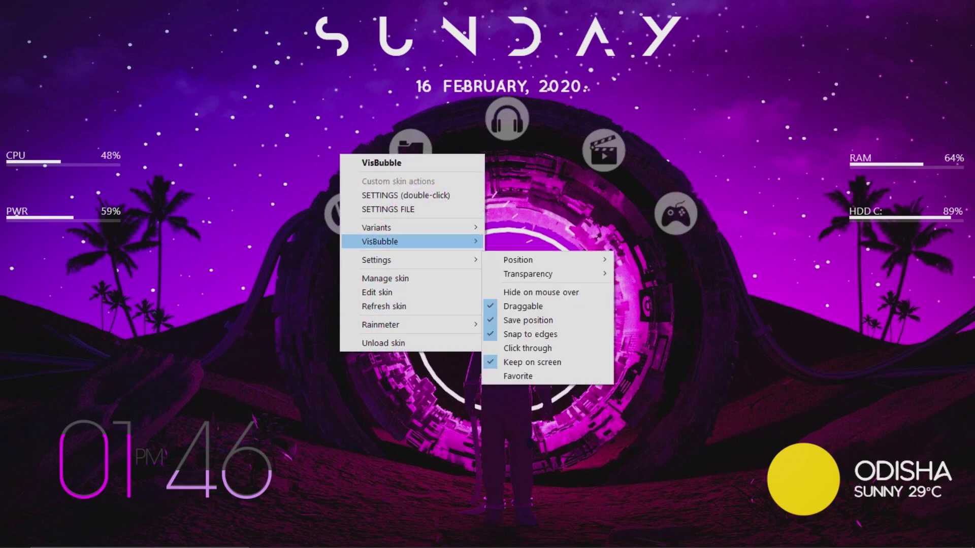
pyautogui.moveTo(406, 242)
pyautogui.moveTo(533, 302)
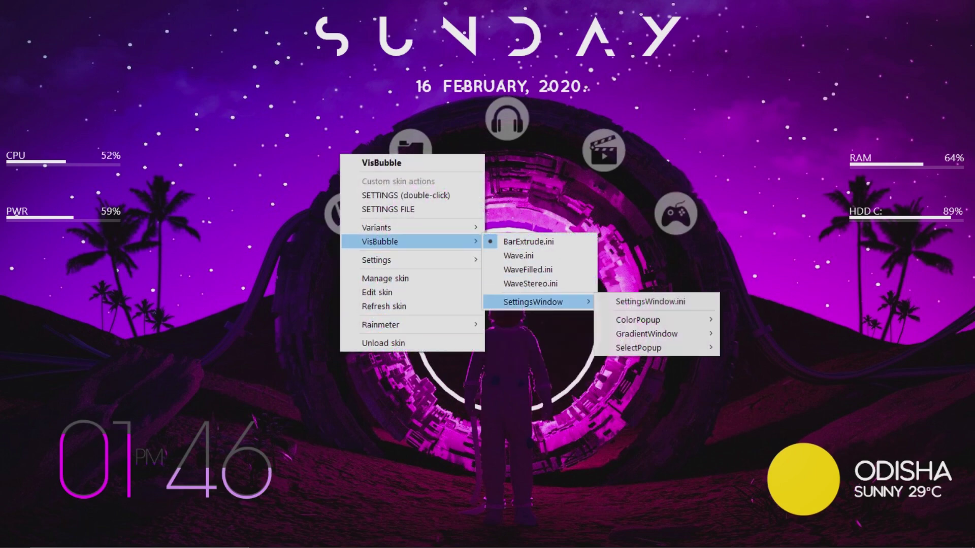
pyautogui.click(650, 301)
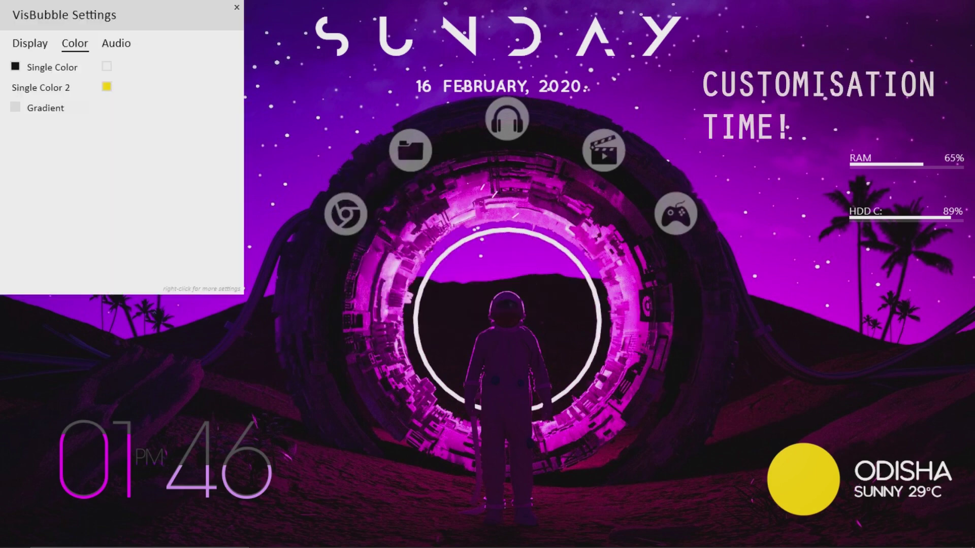
pyautogui.moveTo(163, 66); pyautogui.dragTo(169, 76)
# Set the Radius in VisBubble's display settings to 140
pyautogui.click(78, 104)
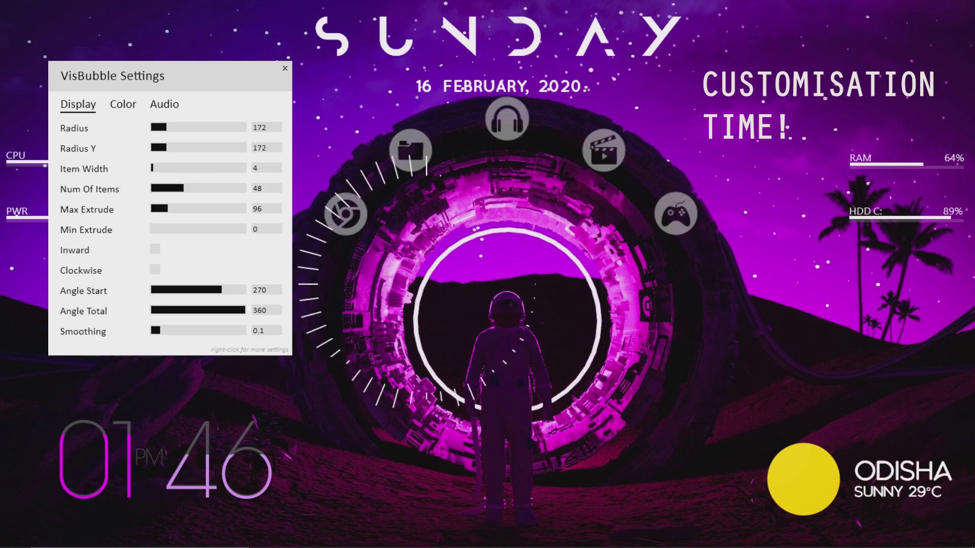
pyautogui.click(266, 127)
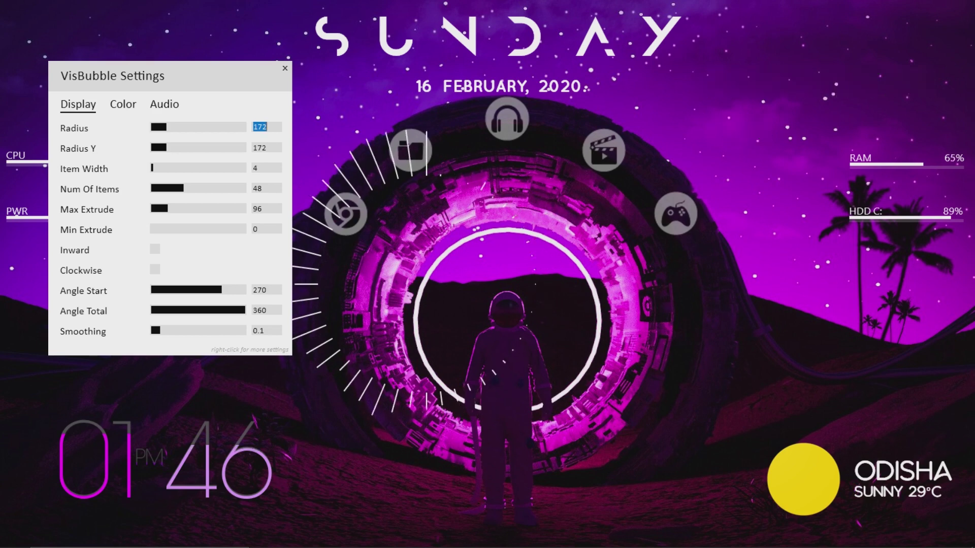
pyautogui.write('140')
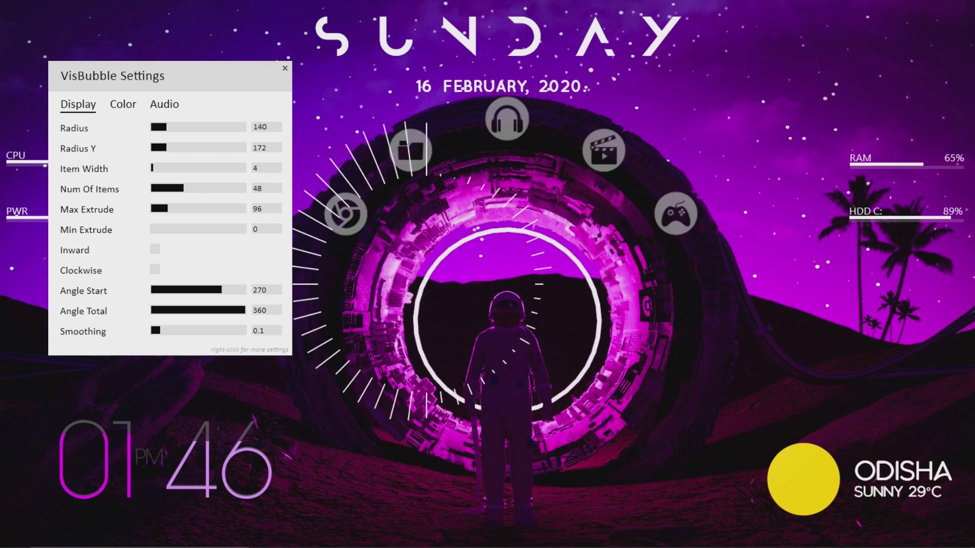